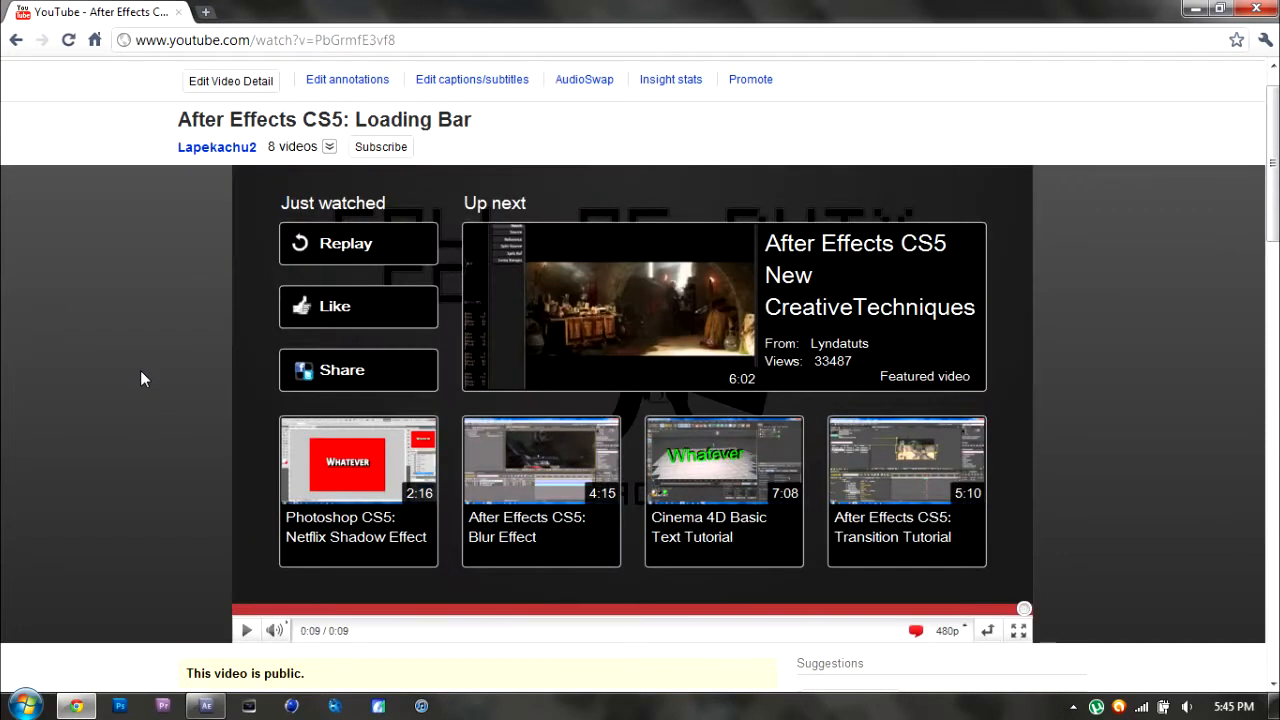
Switch to After Effects and create a 1280 x 720 composition with a duration of 0;00;10;00.
left_click(206, 706)
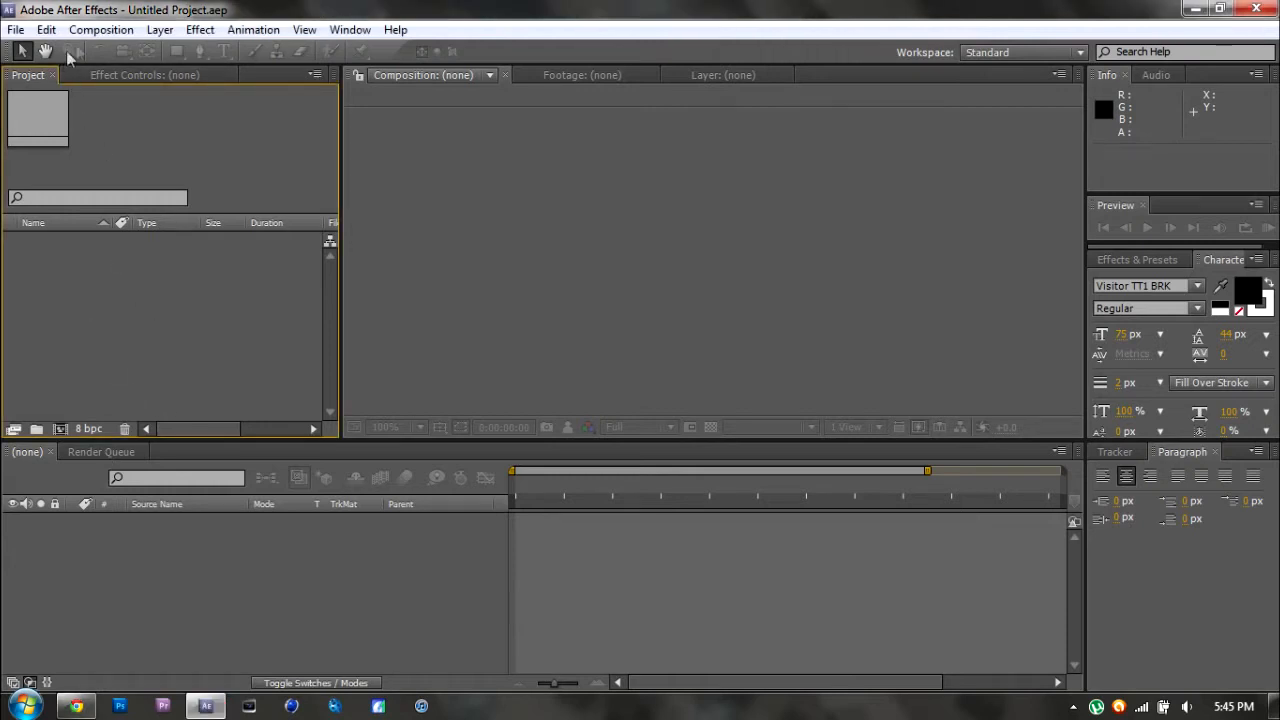
left_click(100, 29)
left_click(110, 49)
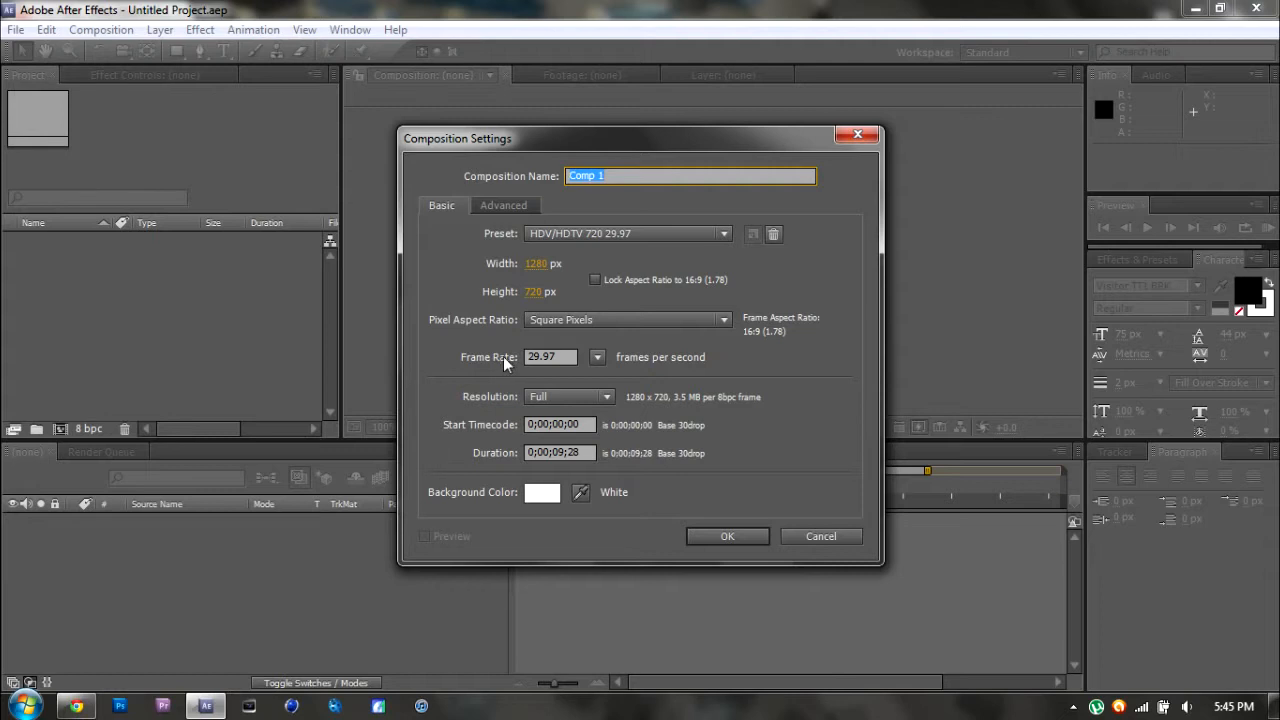
left_click(563, 454)
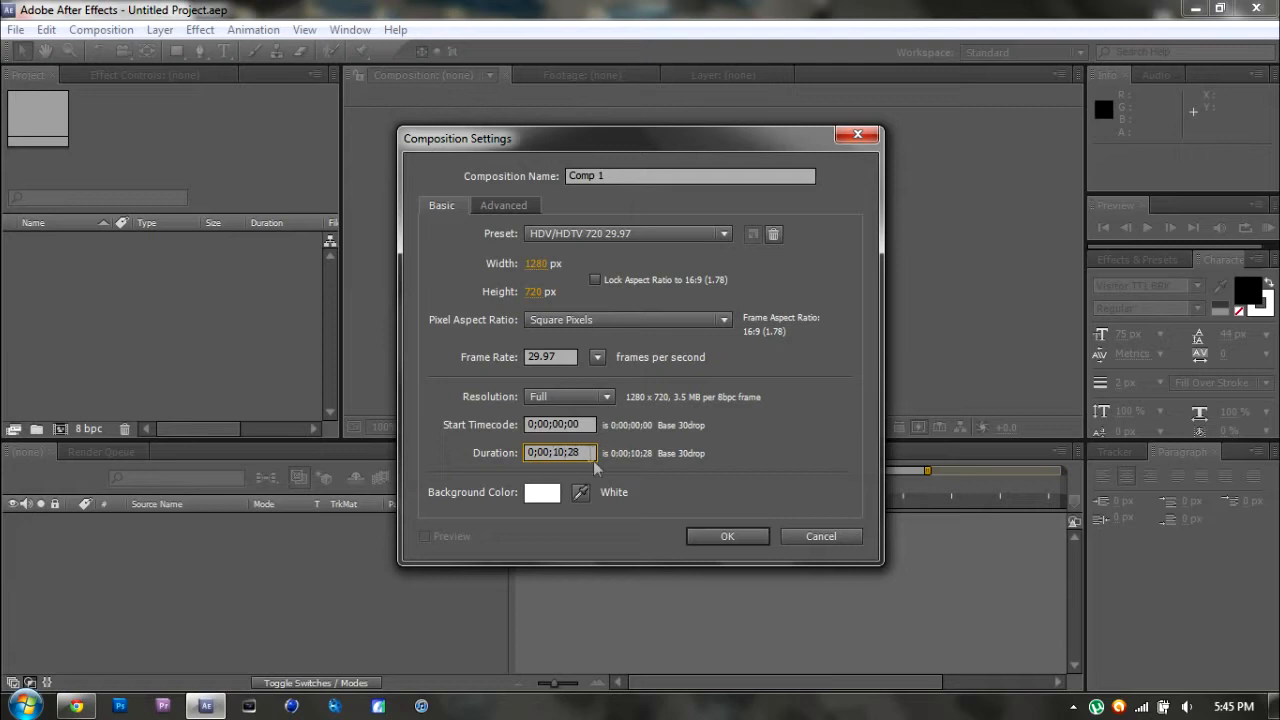
key("BackSpace")
key("BackSpace")
type("00")
left_click(727, 536)
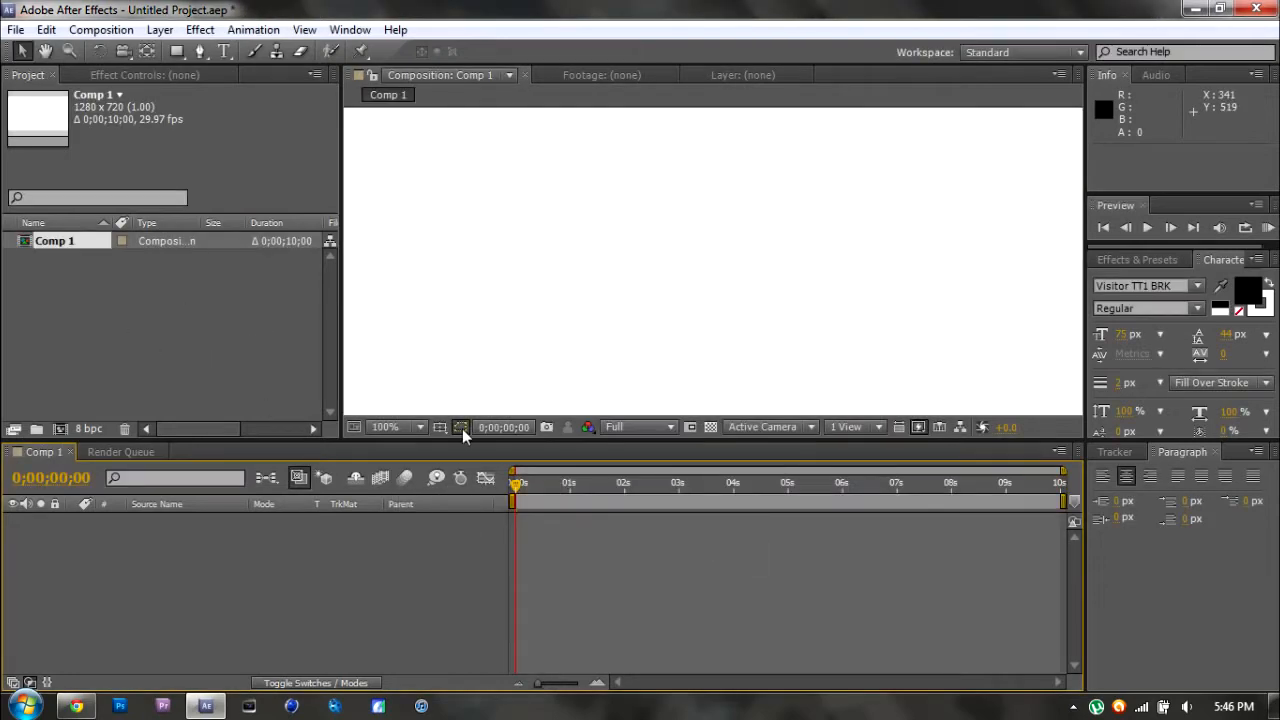
Add a white solid layer the size of the composition, 1280 x 720 px.
left_click(415, 427)
left_click(412, 109)
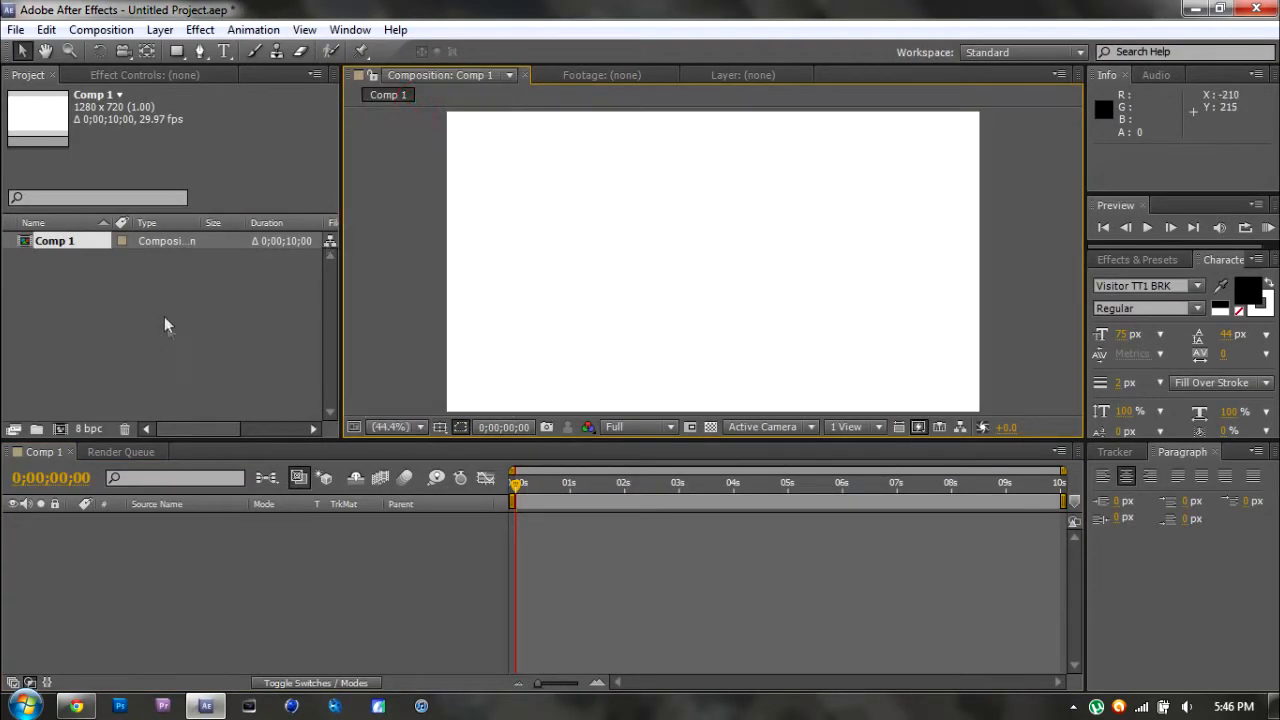
left_click(165, 560)
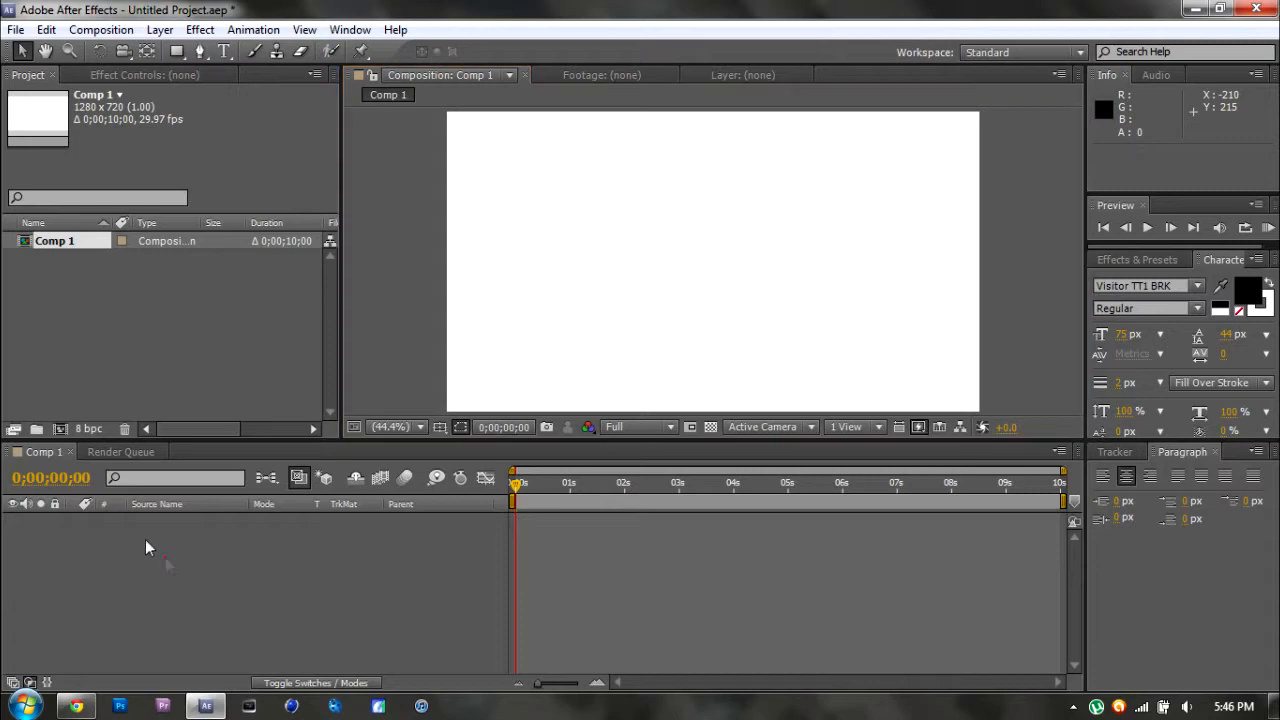
right_click(205, 570)
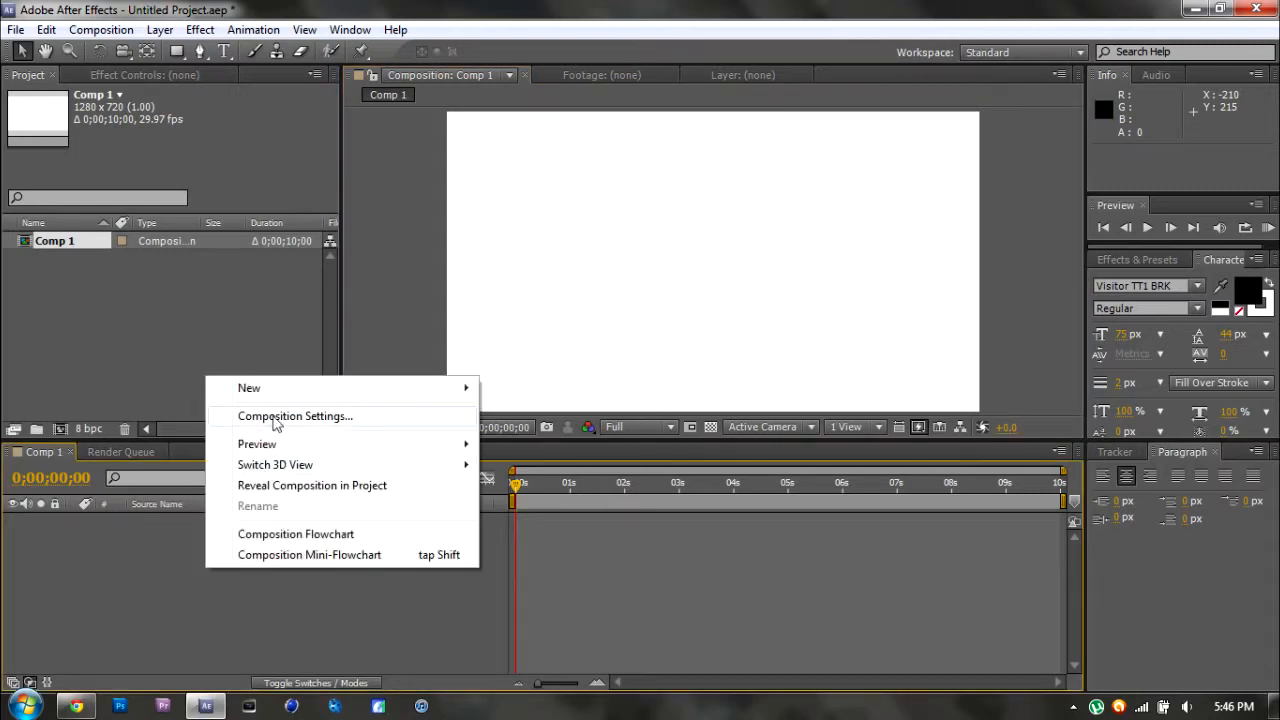
mouse_move(455, 395)
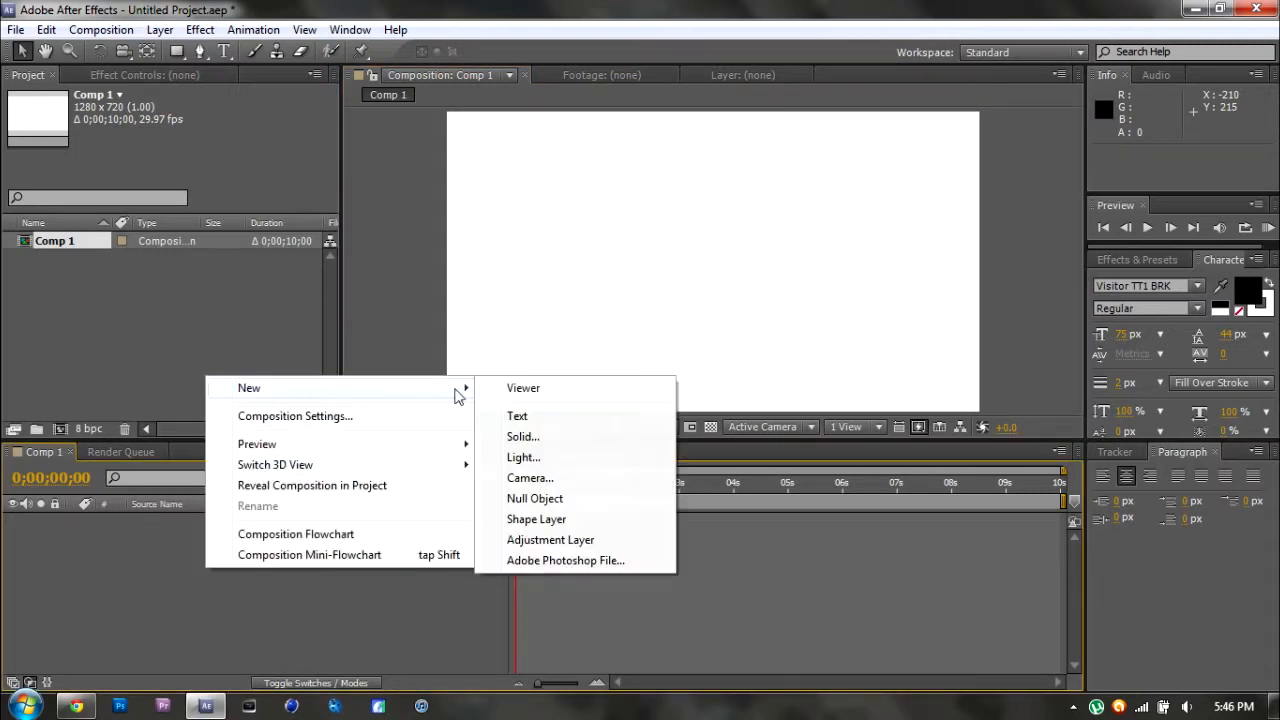
left_click(535, 440)
left_click(629, 467)
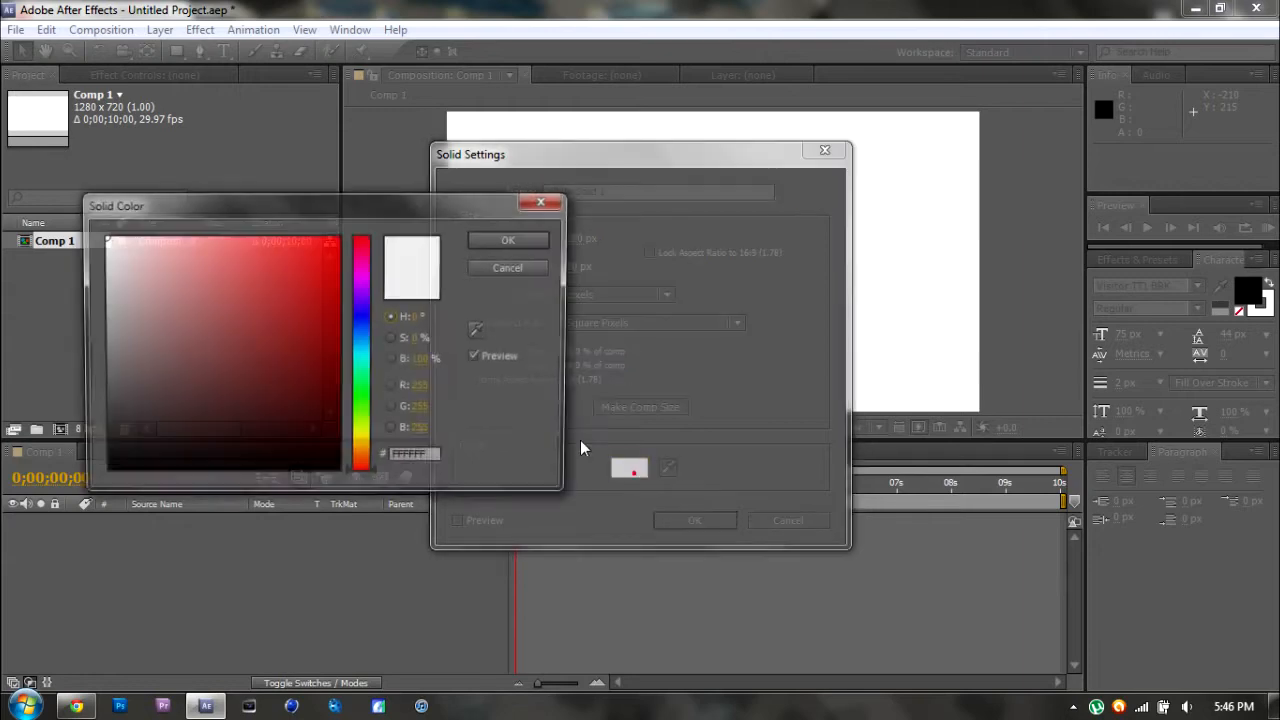
left_click(121, 265)
left_click(101, 237)
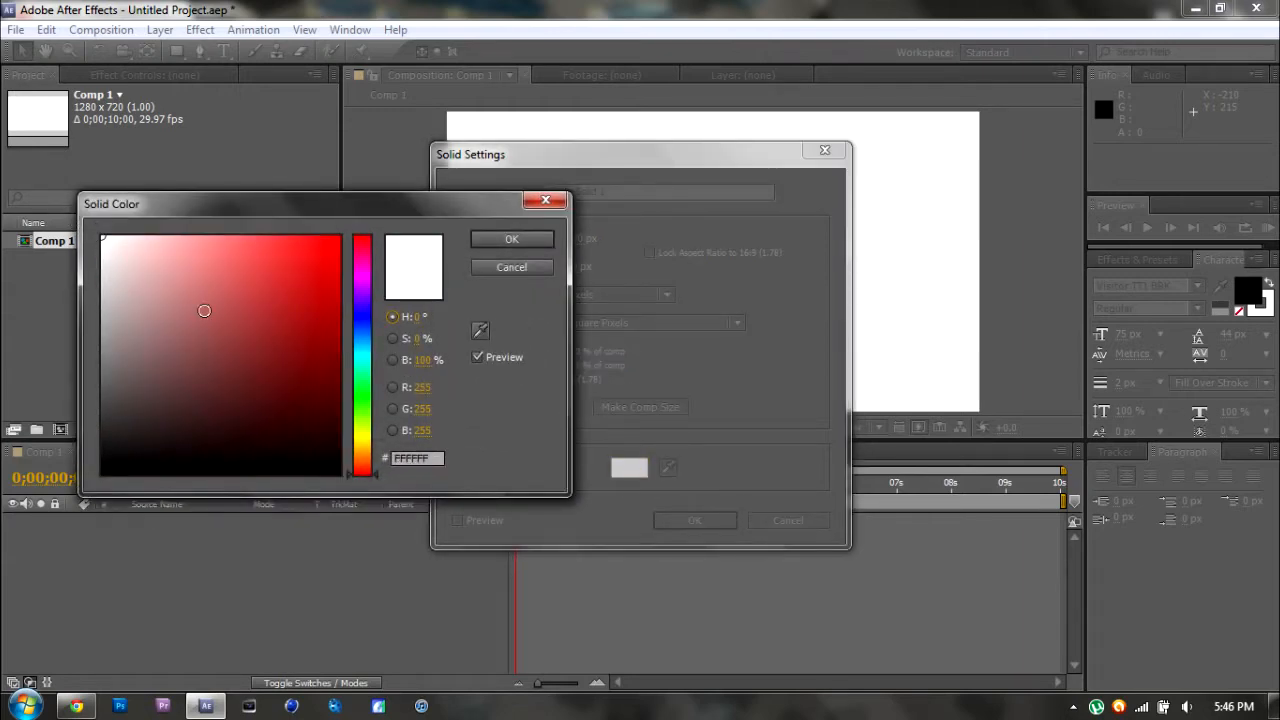
left_click(502, 240)
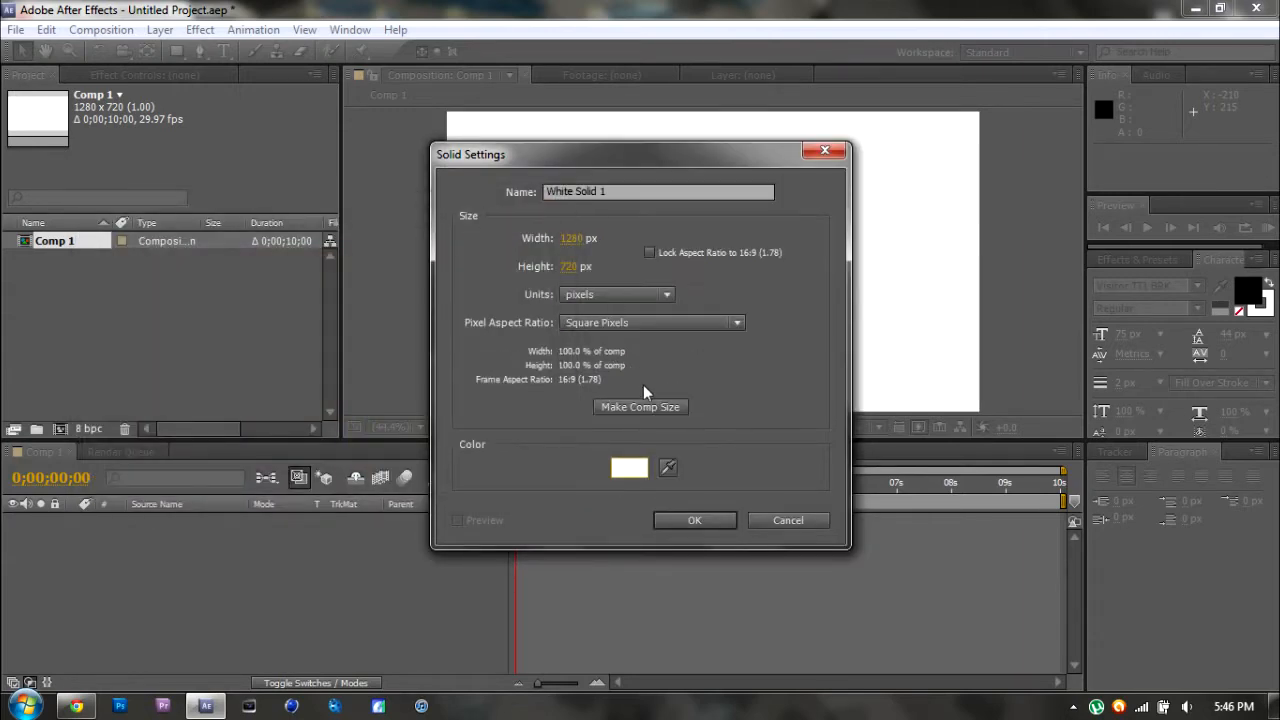
left_click(695, 519)
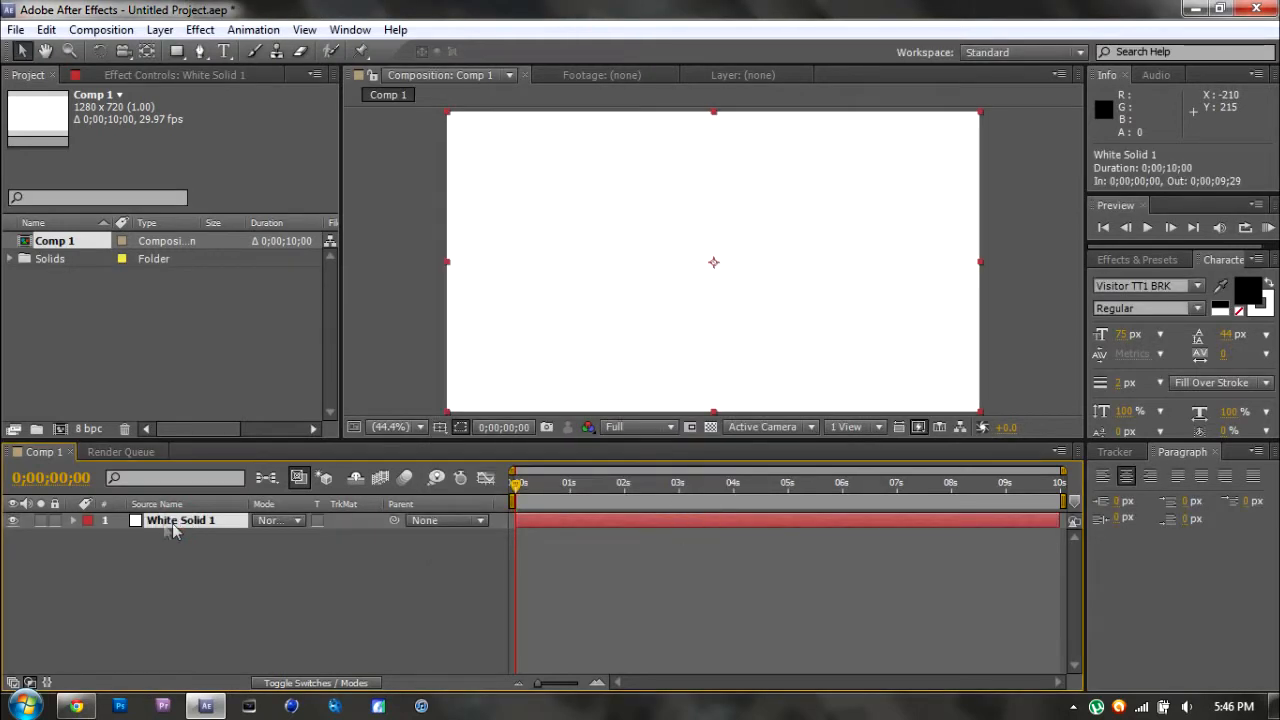
Apply the Ramp effect to the white solid and set its start color to white.
left_click(200, 29)
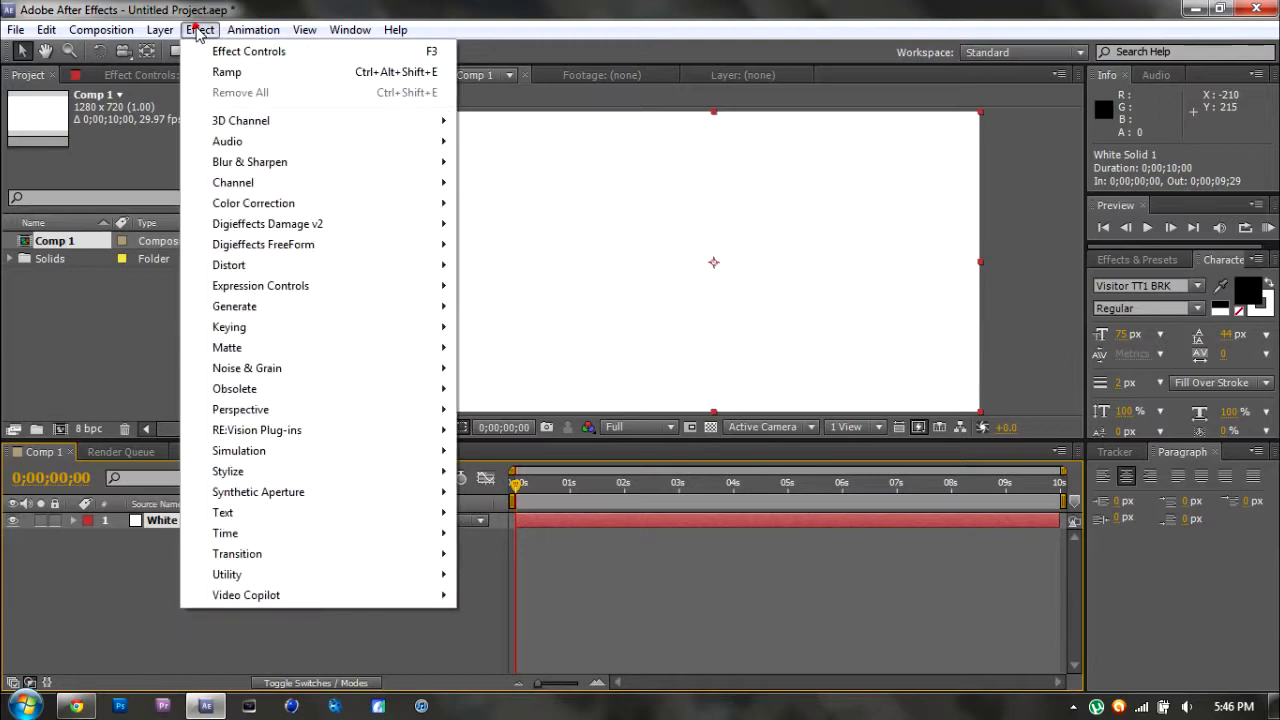
mouse_move(360, 308)
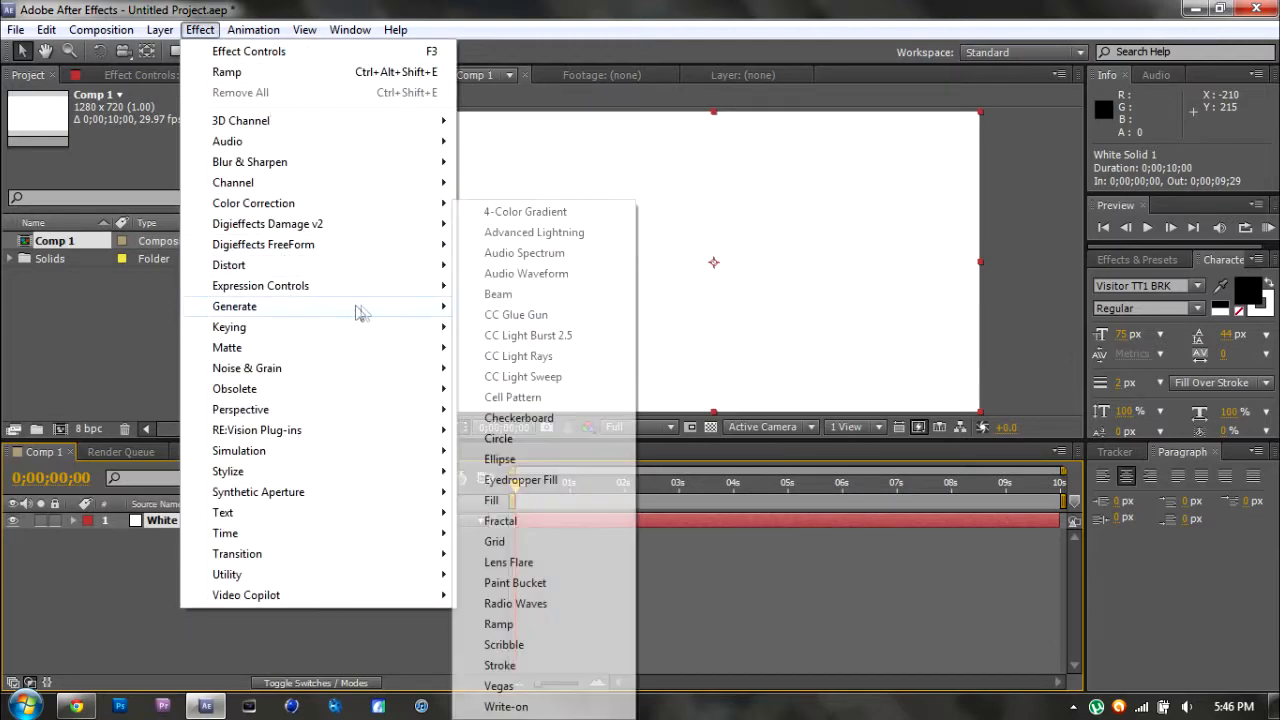
left_click(522, 623)
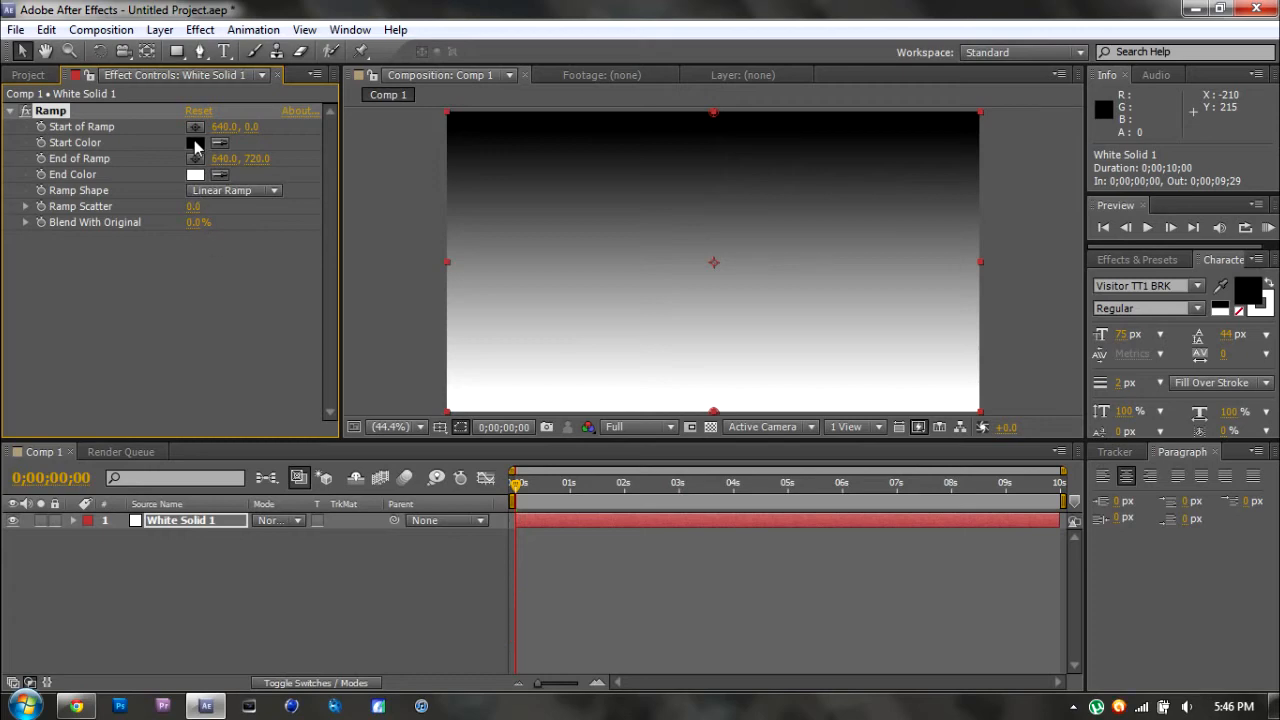
left_click(194, 142)
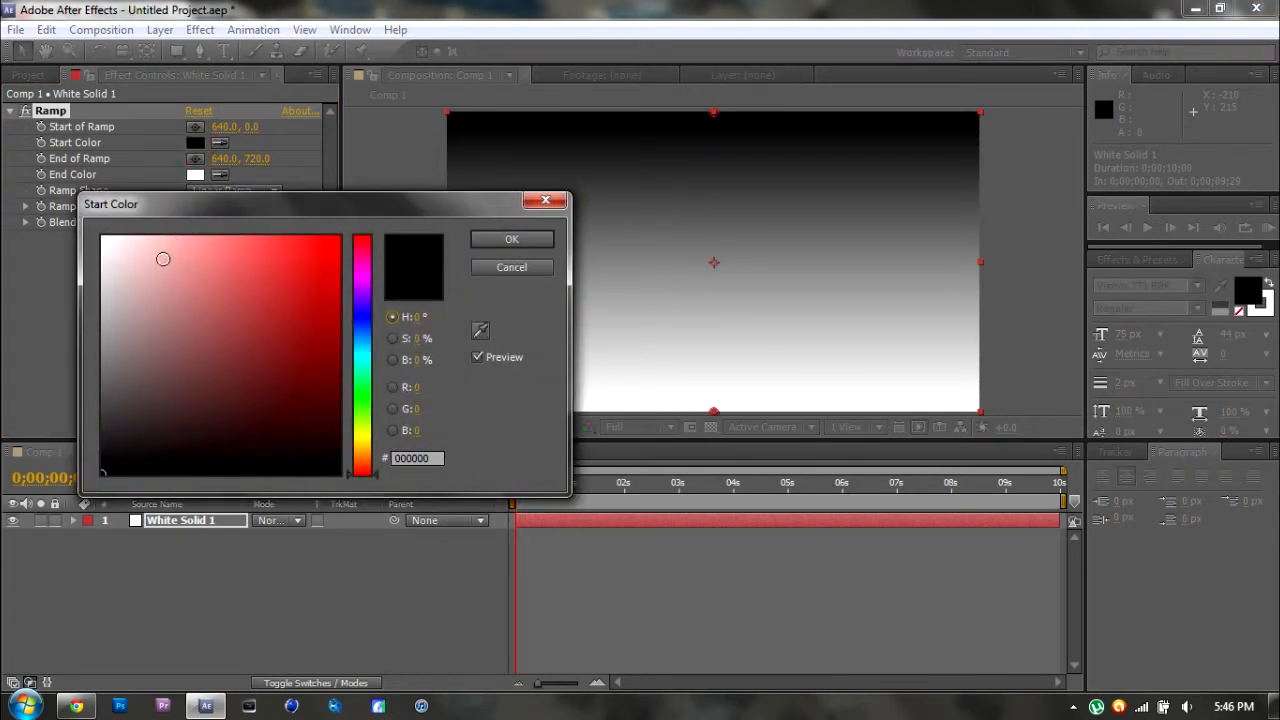
left_click_drag(157, 259, 102, 237)
left_click(490, 240)
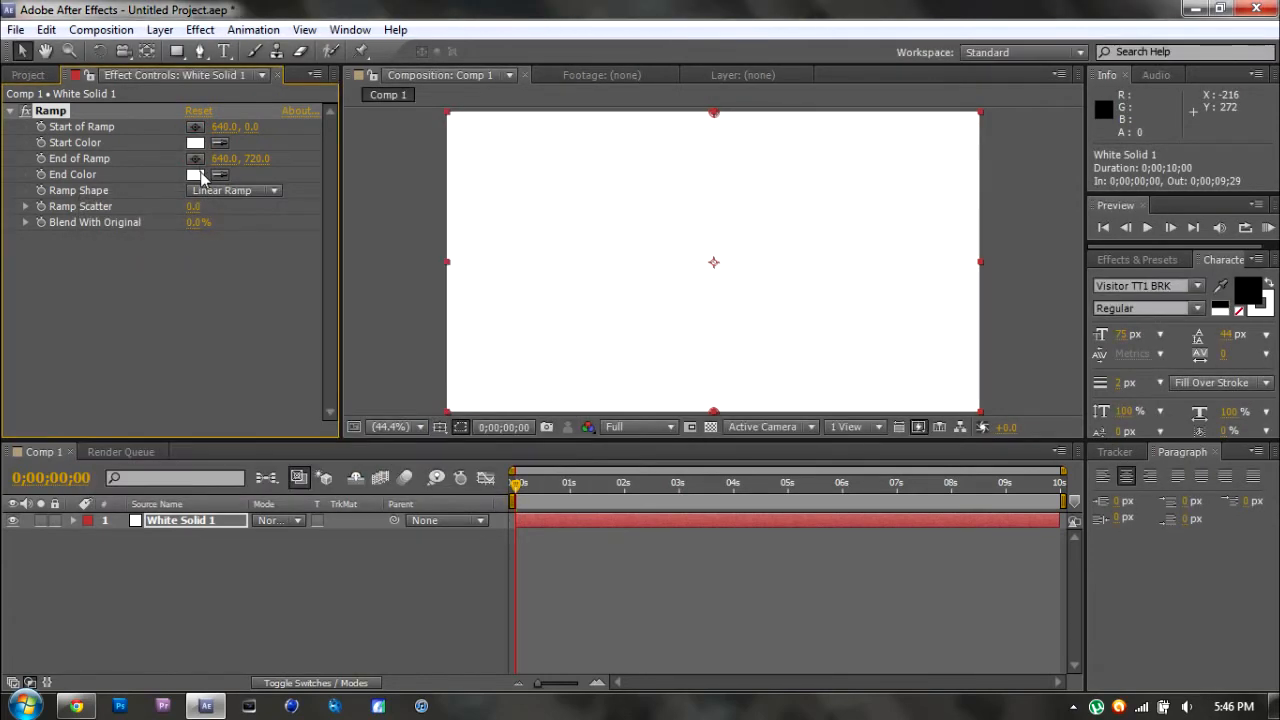
Set the ramp's end color to light grey B6B6B6 and its shape to Radial Ramp.
left_click(198, 174)
mouse_move(336, 287)
left_mouse_down()
mouse_move(86, 277)
mouse_move(94, 303)
left_mouse_up()
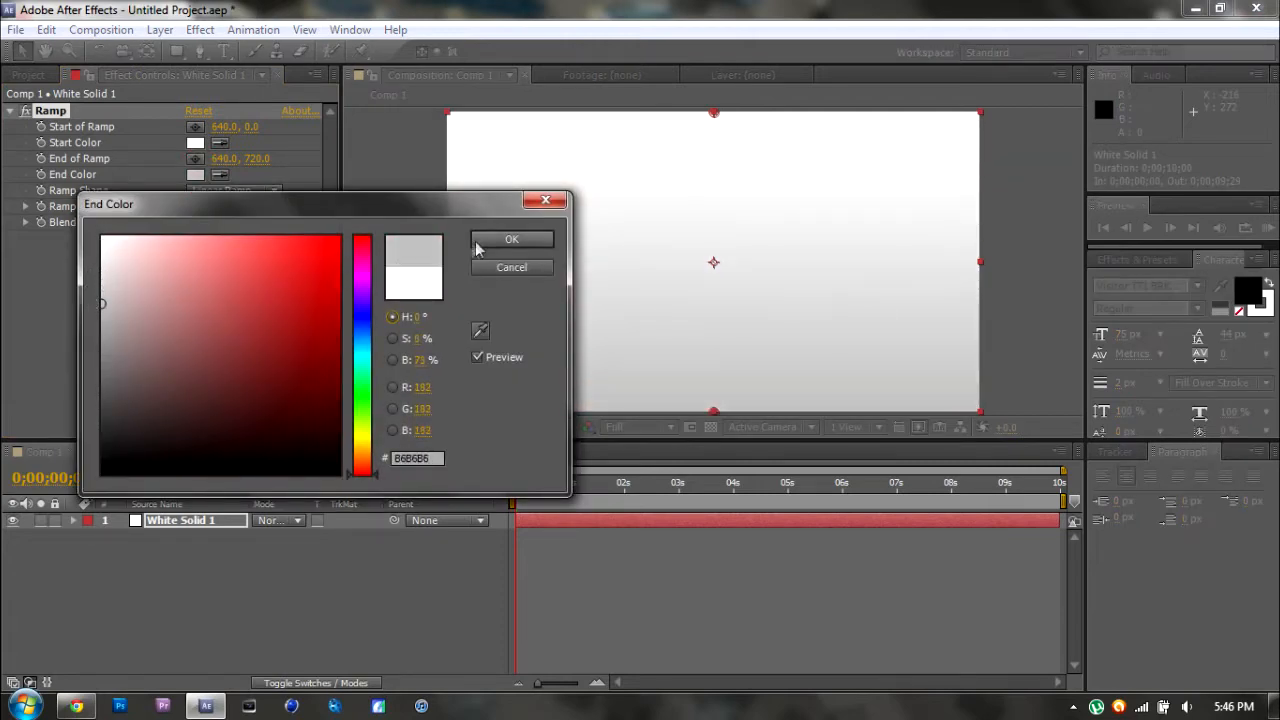
left_click(511, 239)
left_click(225, 193)
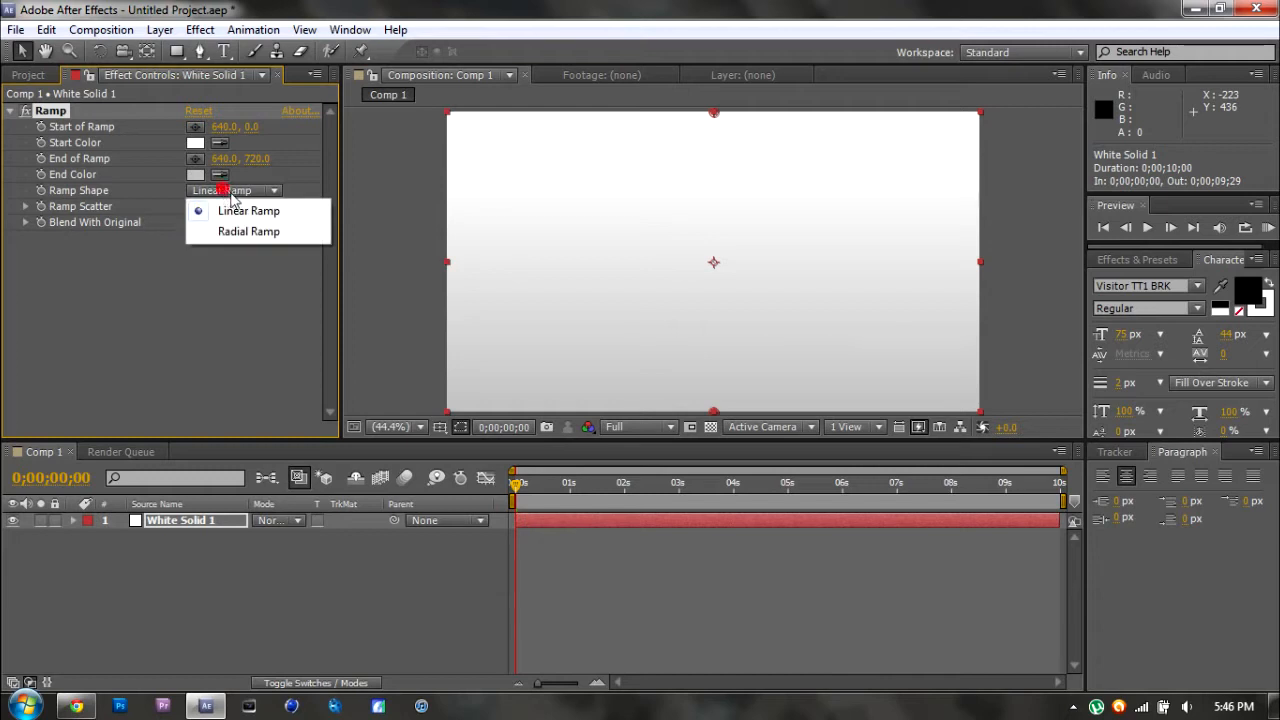
left_click(277, 234)
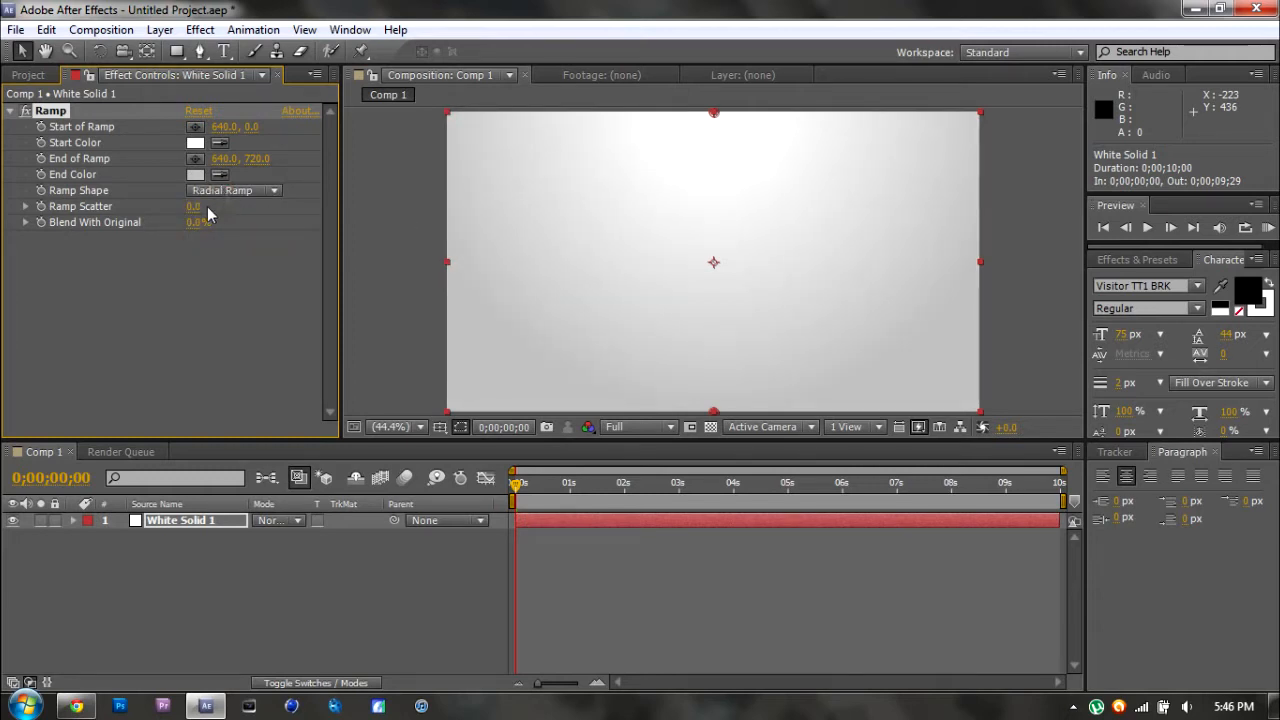
Add a wide paragraph text box across the upper part of the frame containing the text "TUTORIAL".
left_click(38, 77)
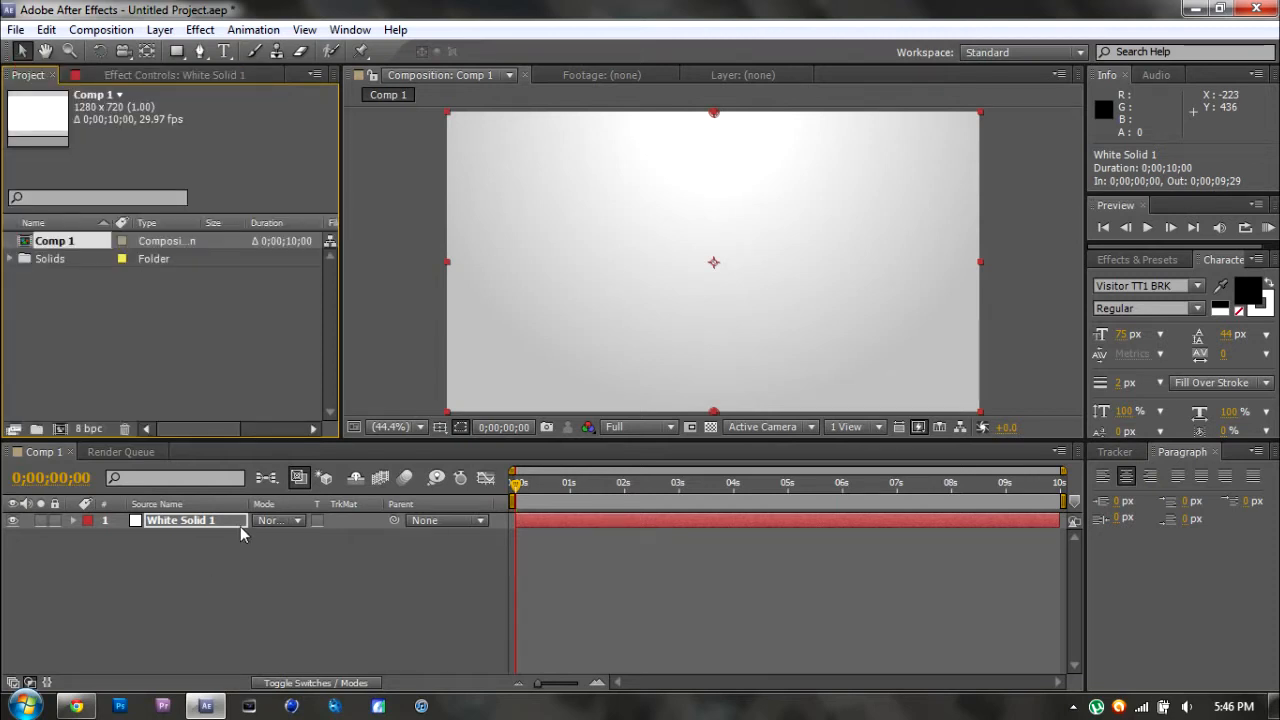
left_click(224, 51)
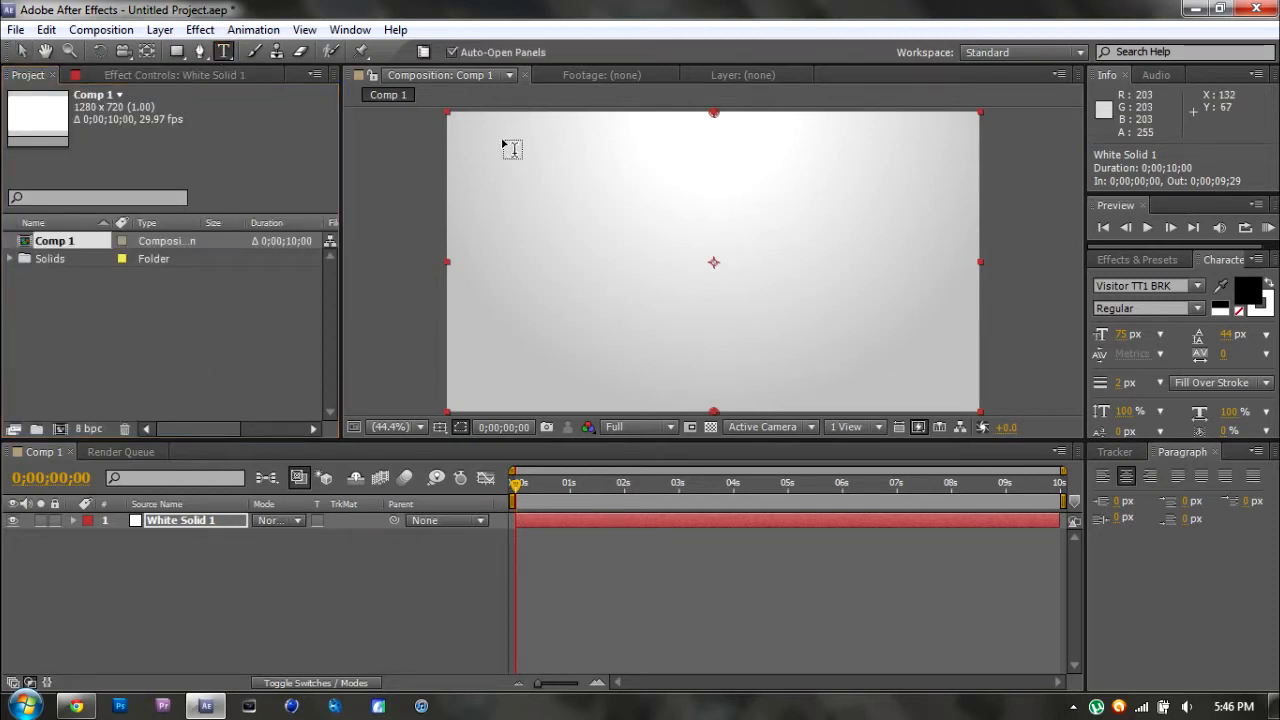
left_click_drag(485, 123, 948, 240)
left_click(844, 182)
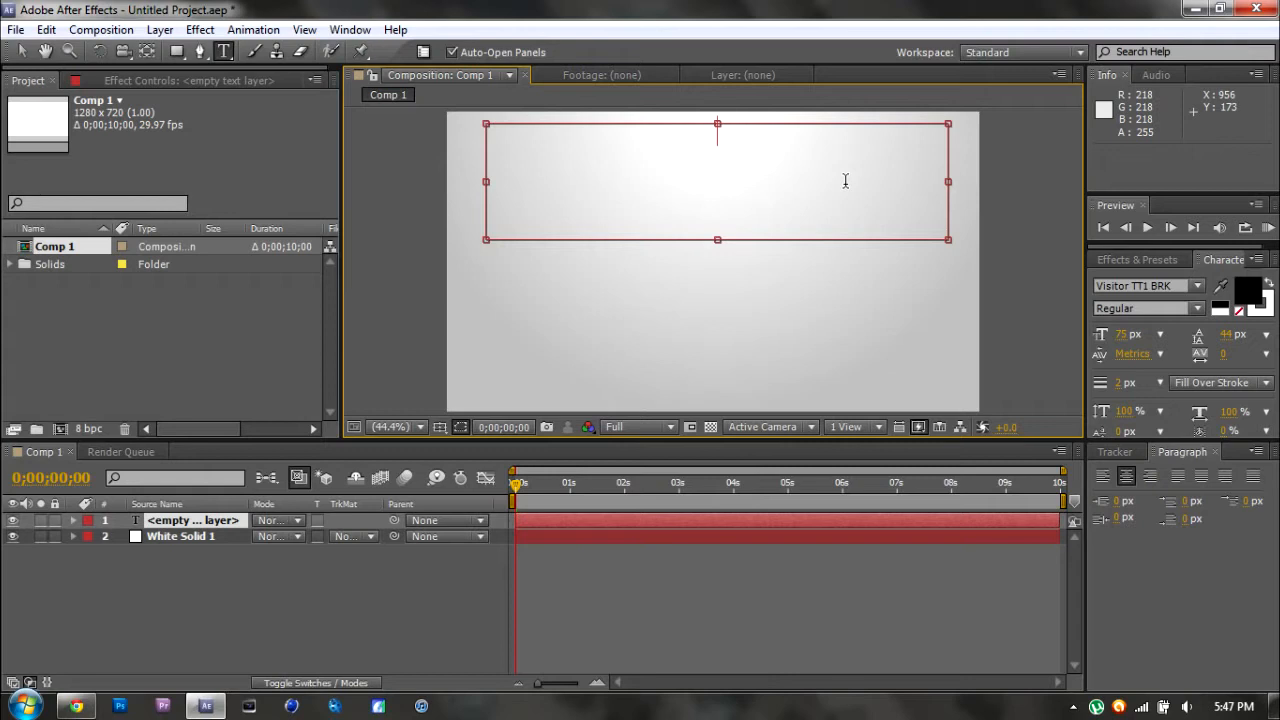
type("TUTORIAL")
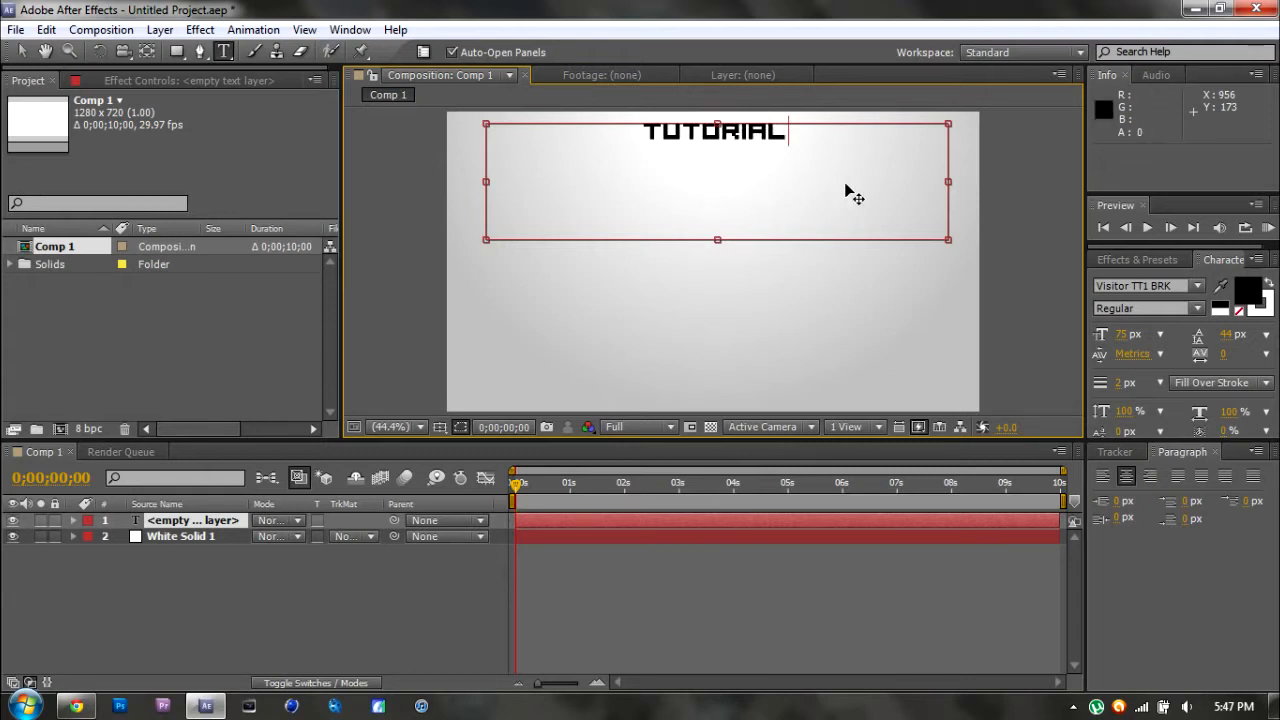
Set the title's font size to 125 px and move the text down to position about 651, 225.
key("ctrl+a")
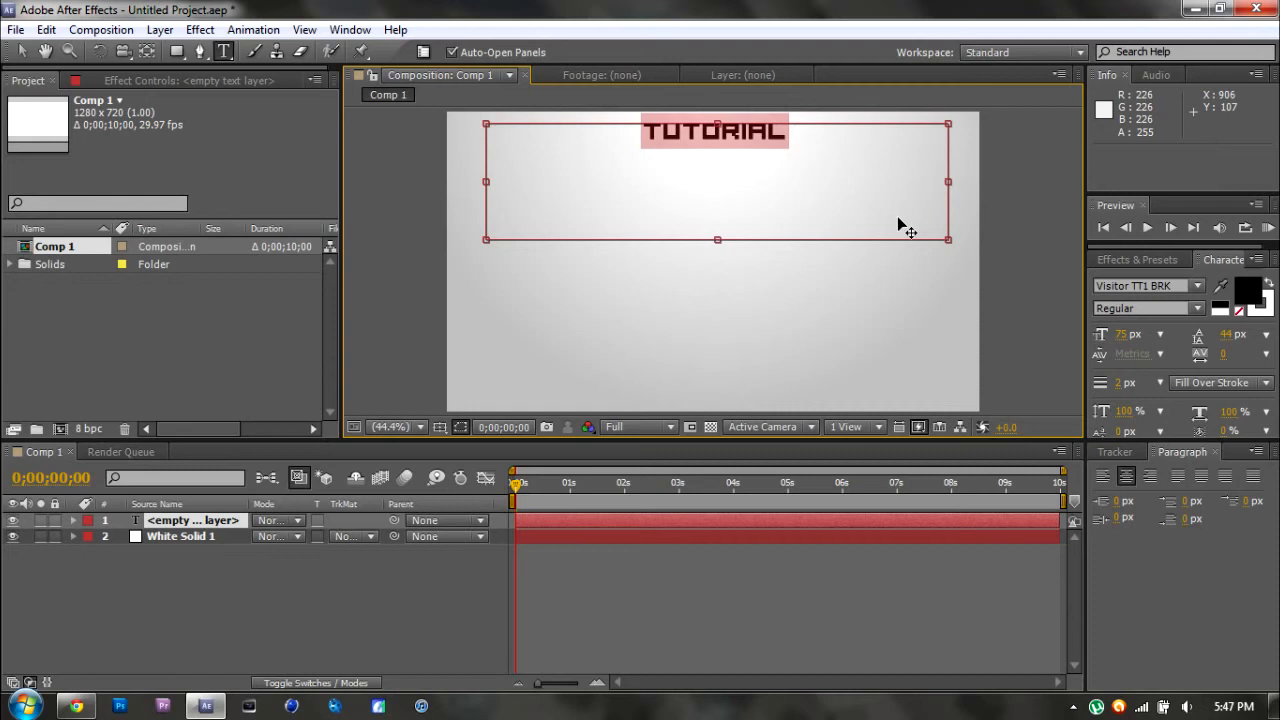
left_click(1131, 335)
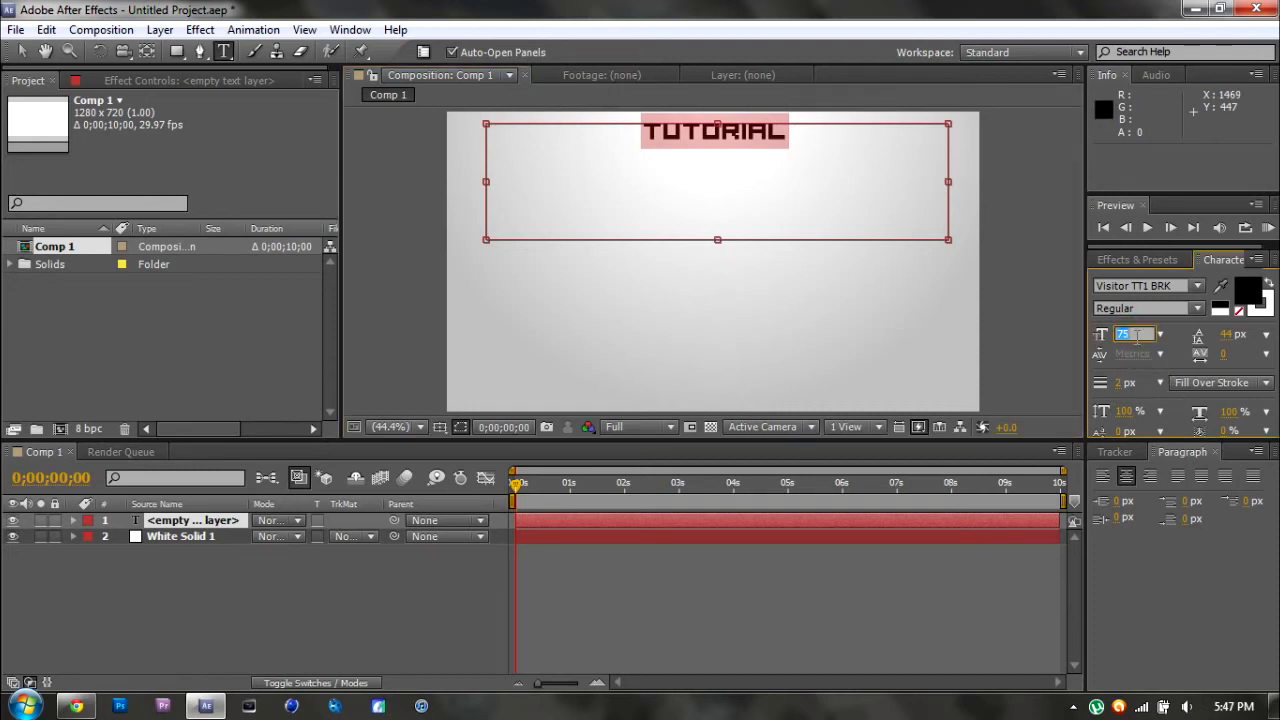
type("125")
key("Return")
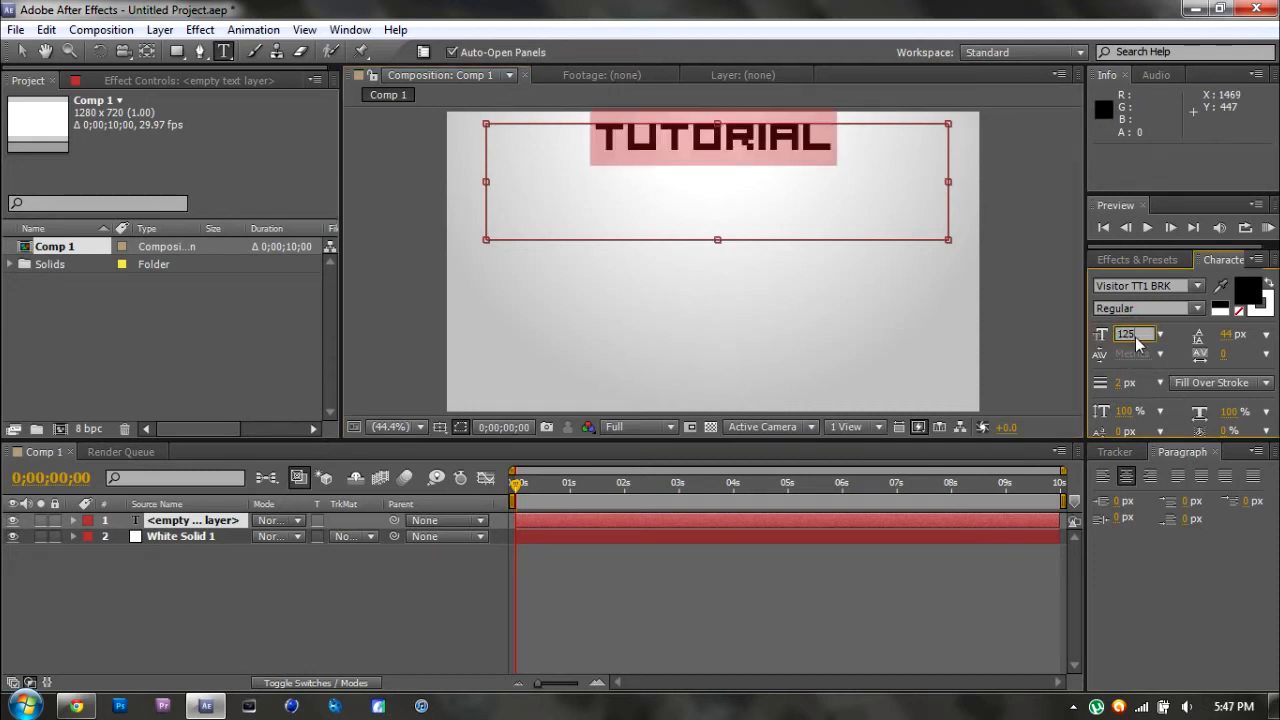
left_click(22, 51)
left_click_drag(660, 162, 662, 161)
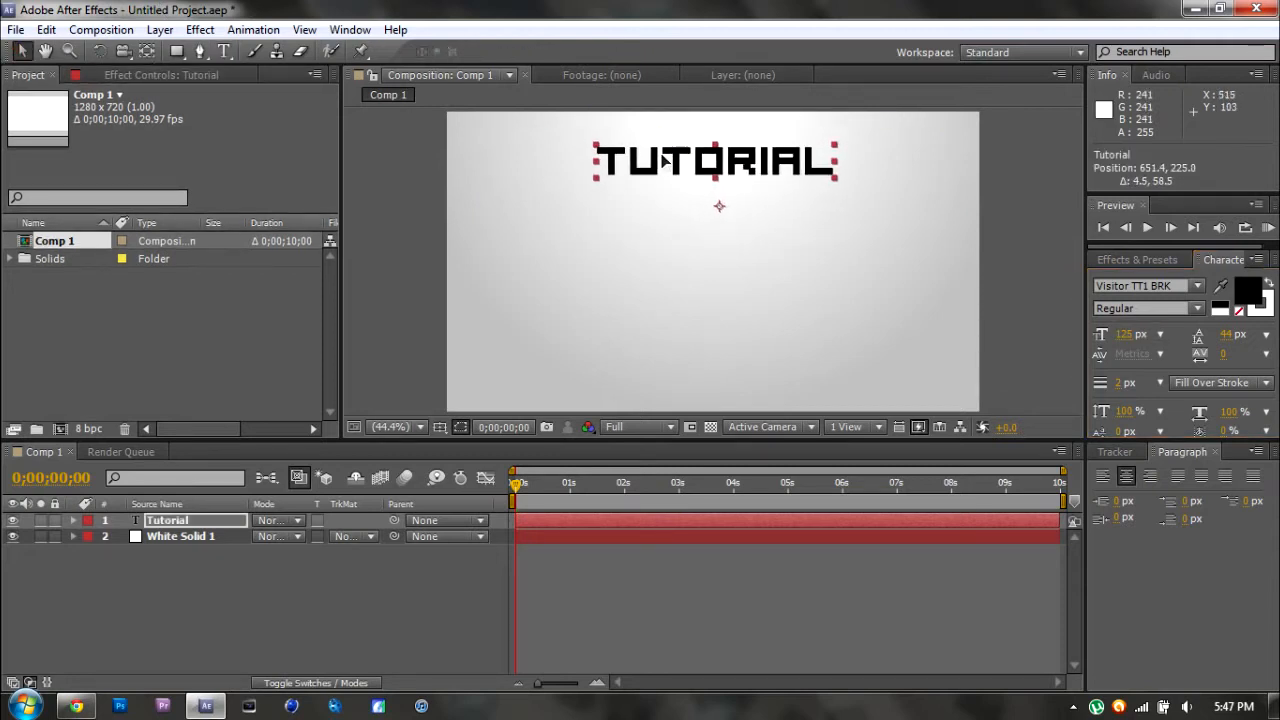
left_click(410, 187)
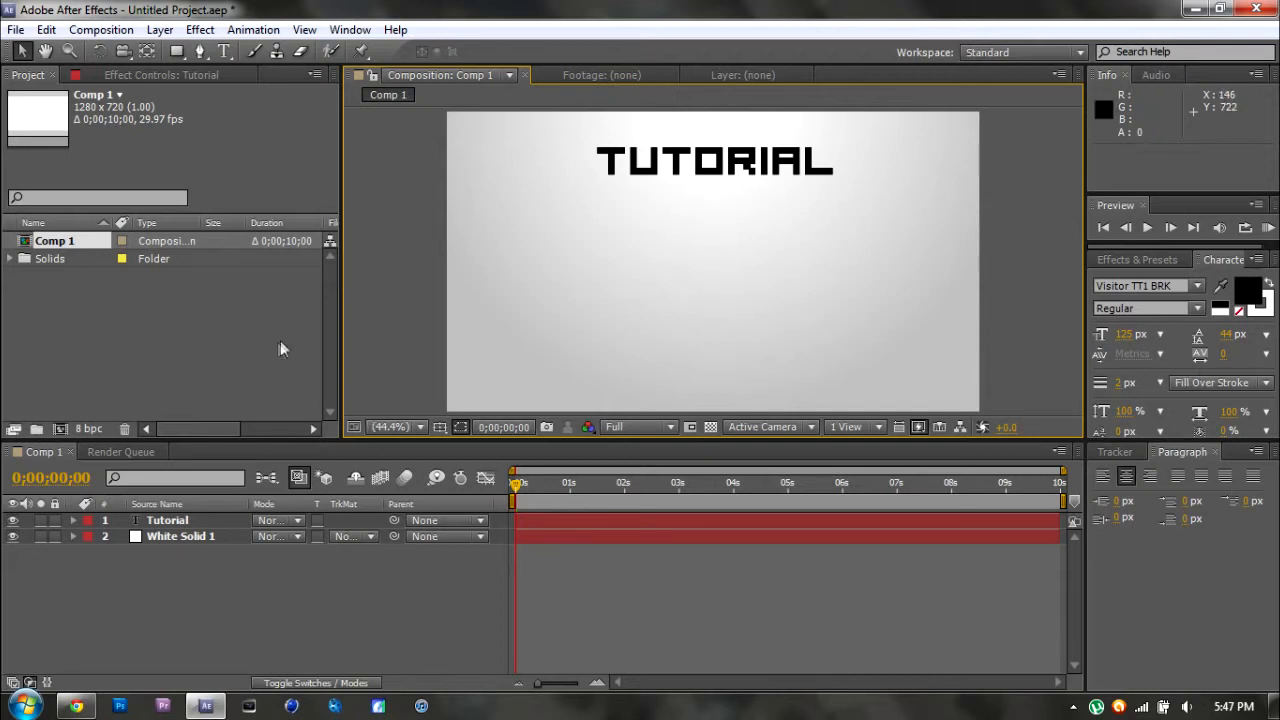
Import the AK47 PNG image as footage and place it in the center of the composition above the other layers.
left_click(83, 309)
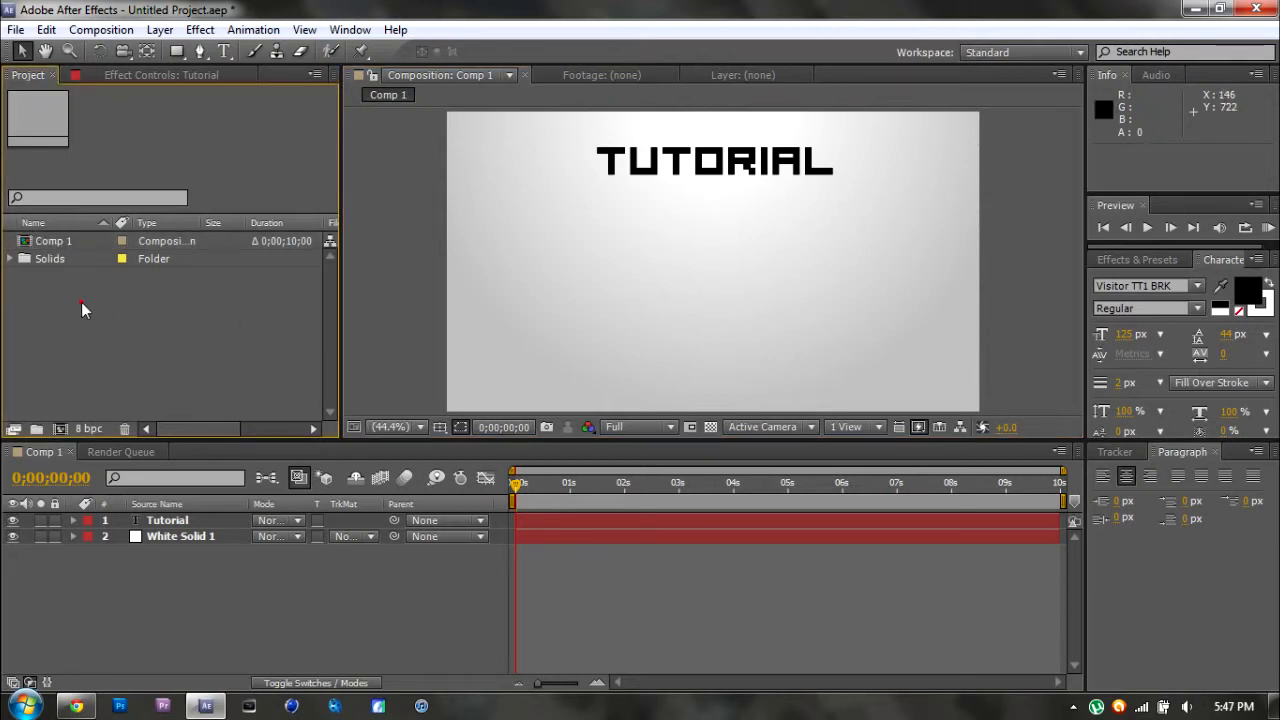
double_click(123, 317)
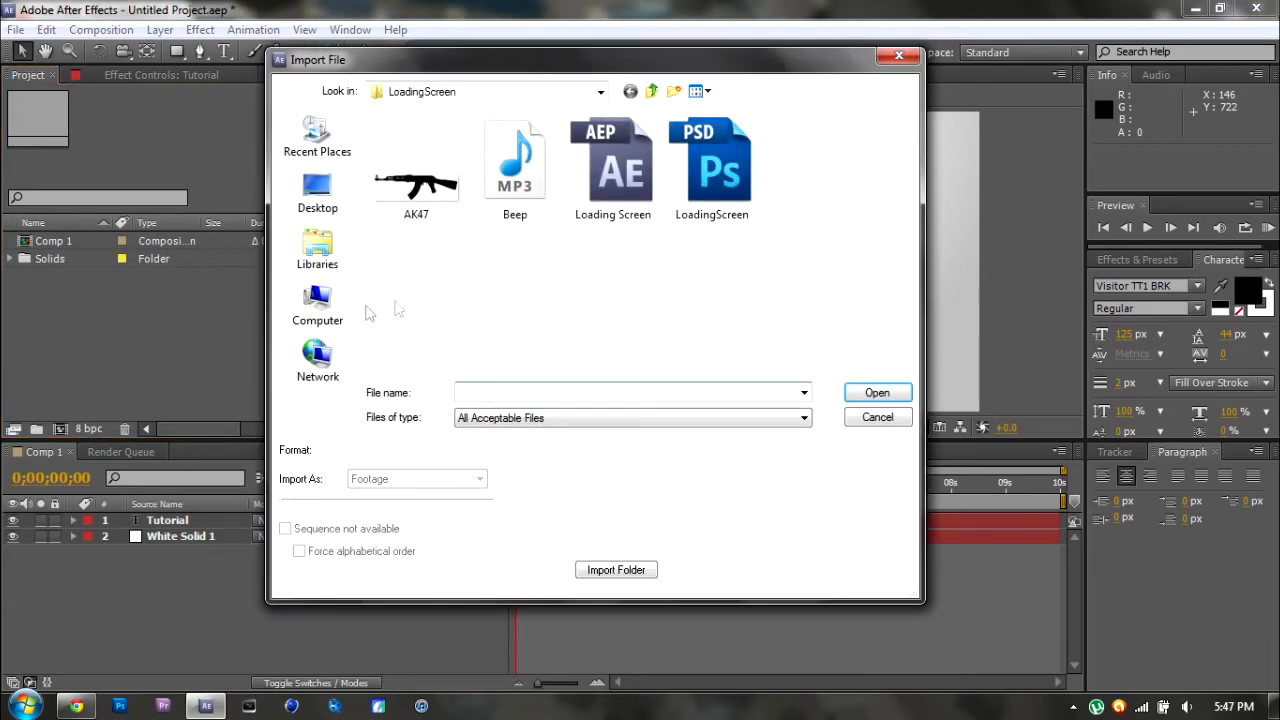
left_click(426, 197)
left_click(877, 393)
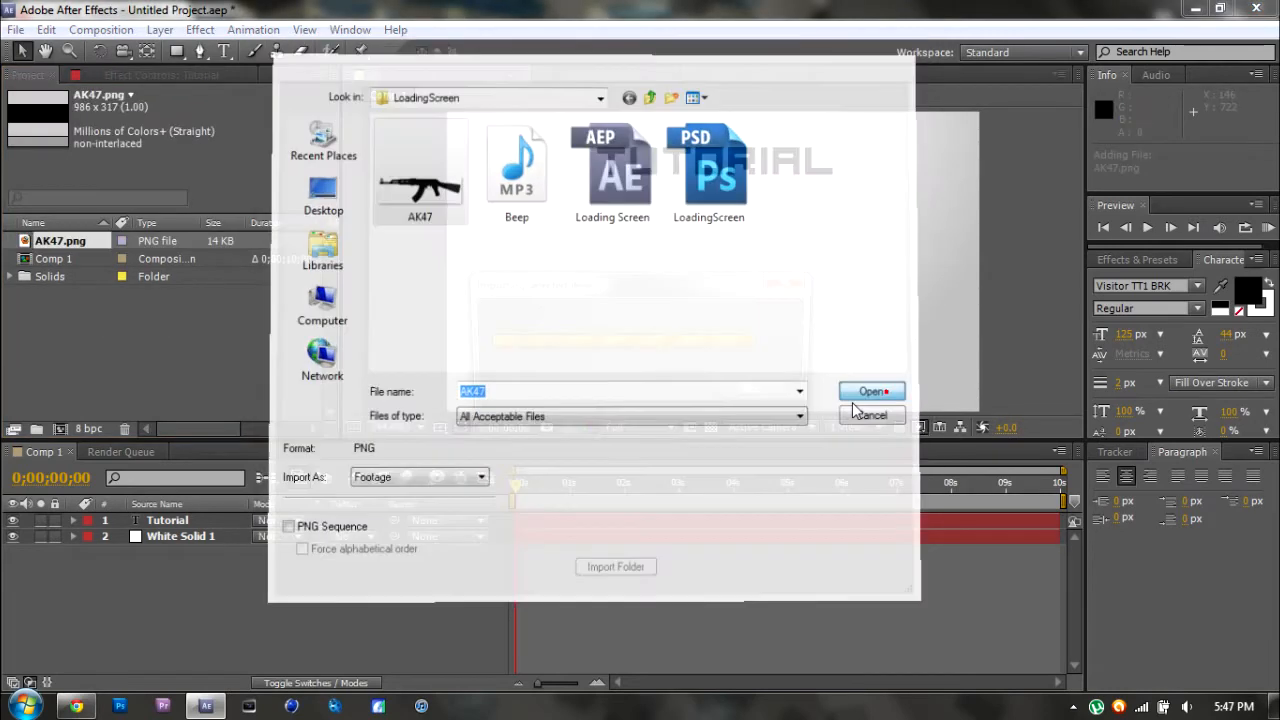
left_click_drag(46, 242, 714, 263)
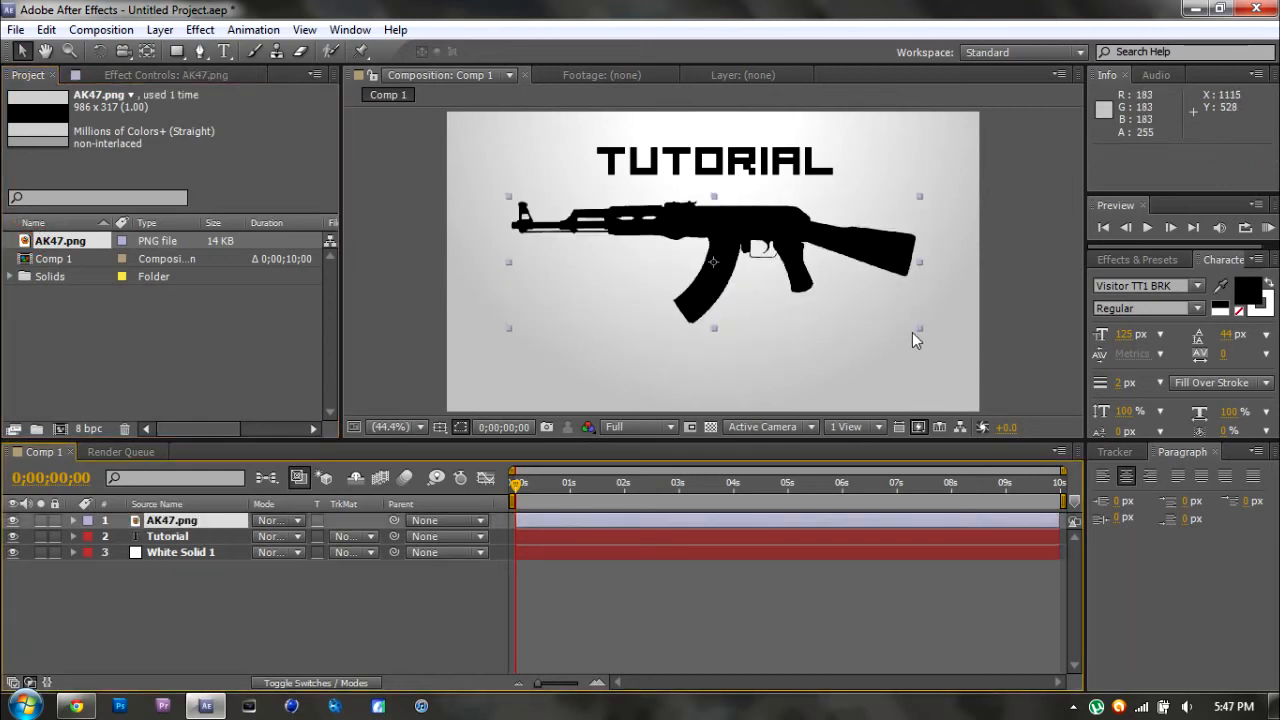
Scale the AK47 image down to about half its size and move it beneath the title at about 638, 317.
left_click_drag(920, 330, 821, 303)
left_click_drag(771, 264, 770, 245)
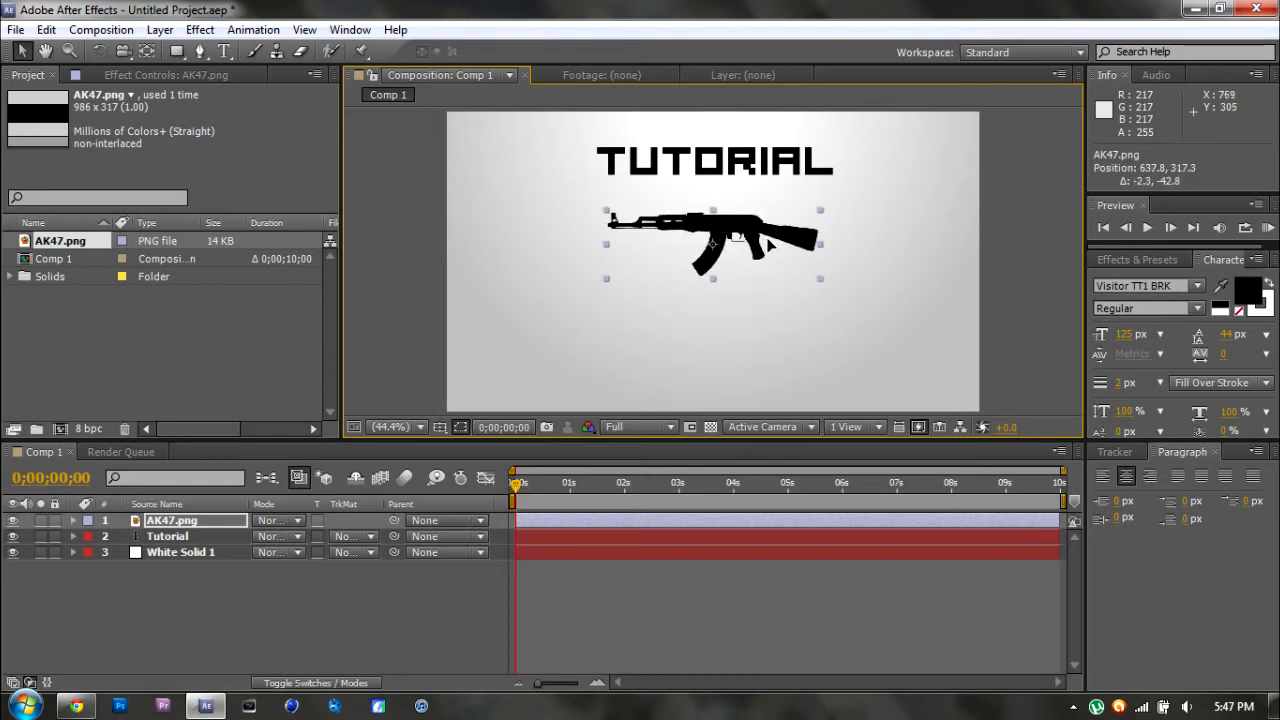
left_click_drag(525, 484, 496, 485)
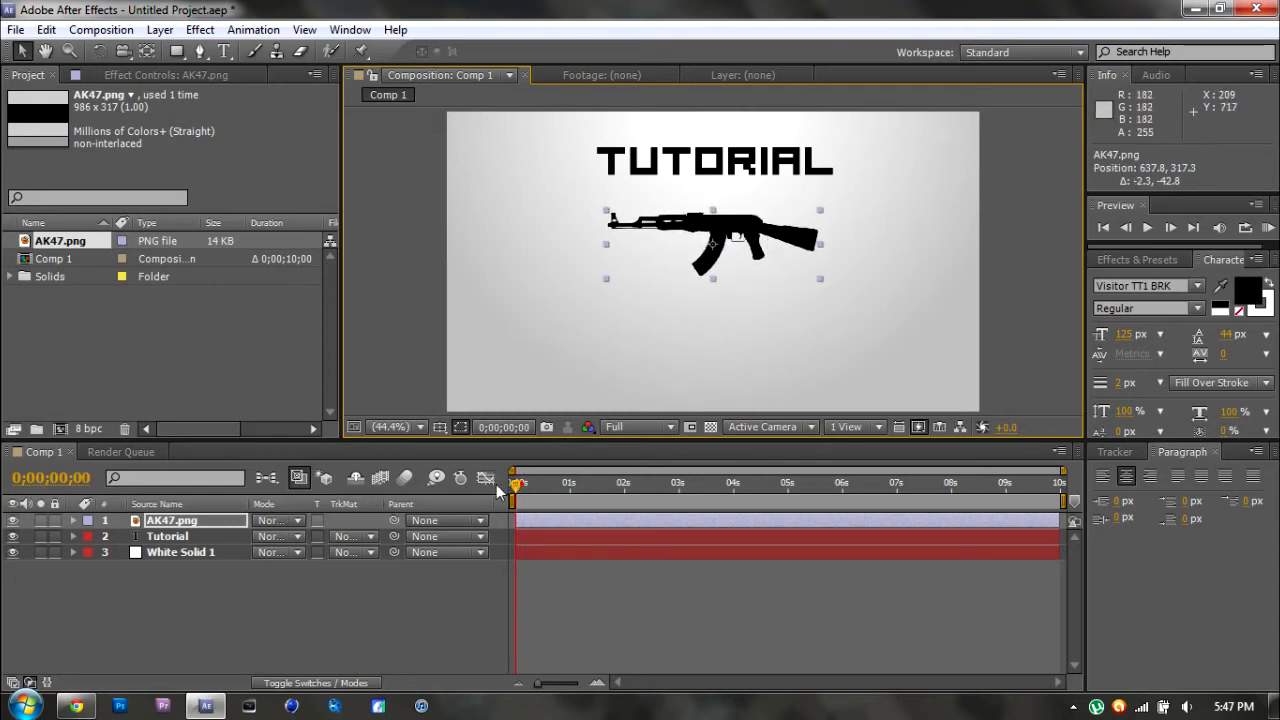
Expand the AK47 layer's transform properties and convert it to a 3D layer.
left_click(72, 520)
left_click(89, 536)
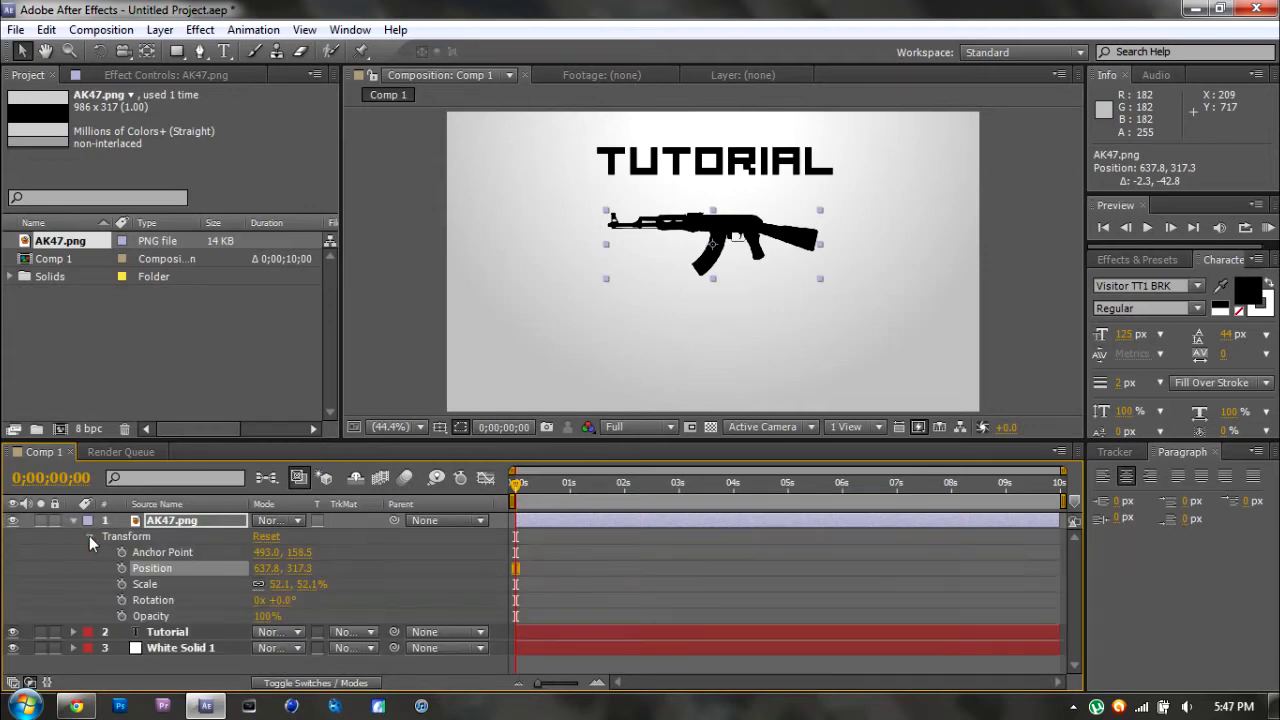
right_click(162, 522)
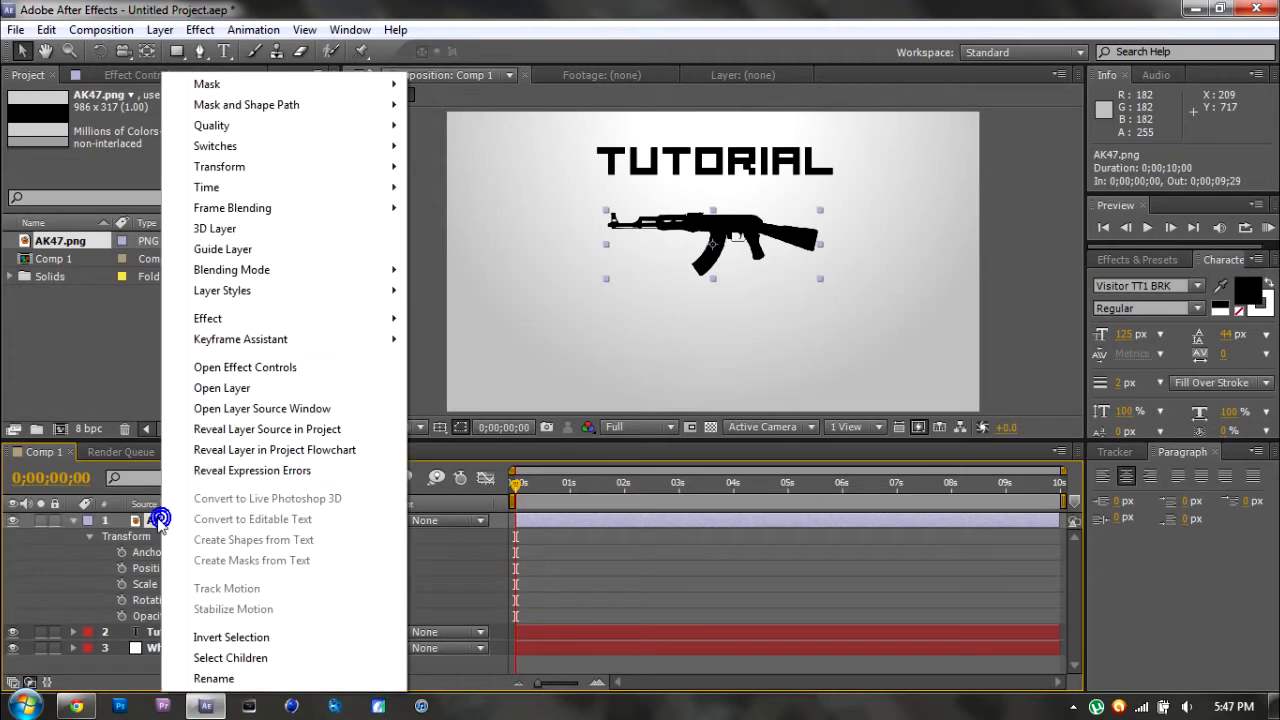
left_click(235, 229)
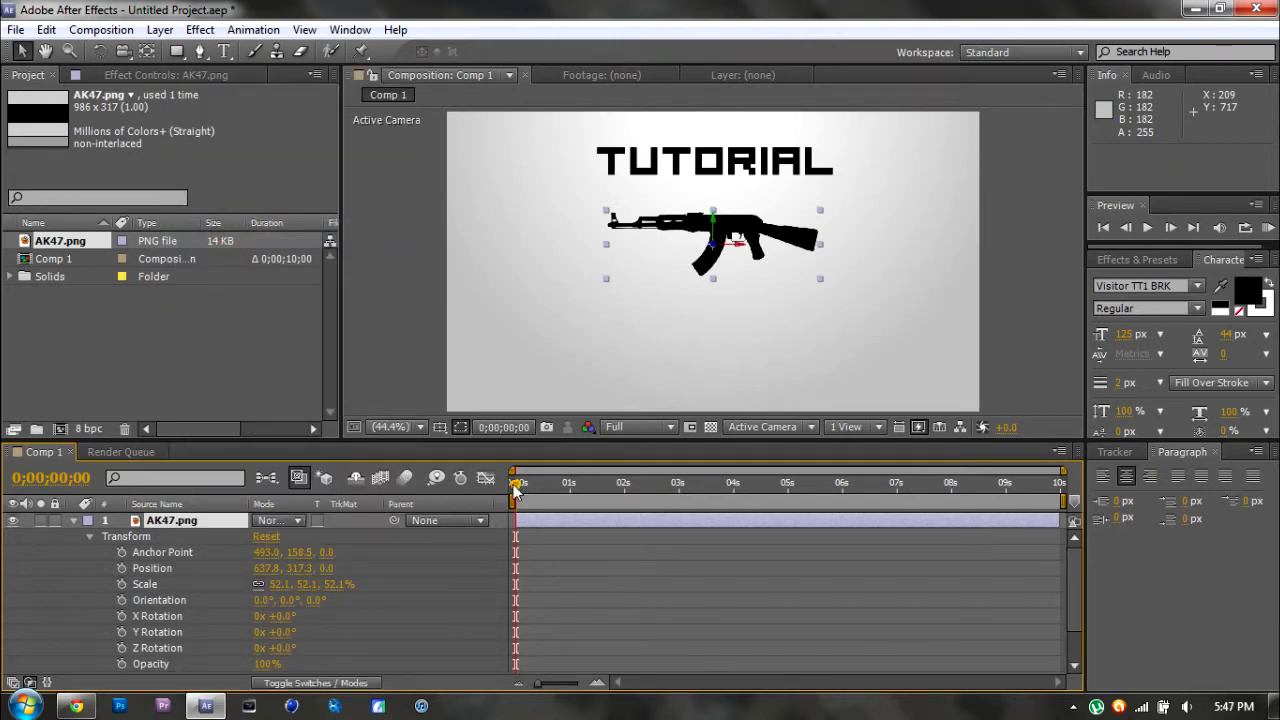
Keyframe the AK47's Y Rotation at 0° at the start and in whole turns at 0;00;09;29, and preview the spin.
left_click(121, 632)
left_click_drag(677, 495, 1062, 490)
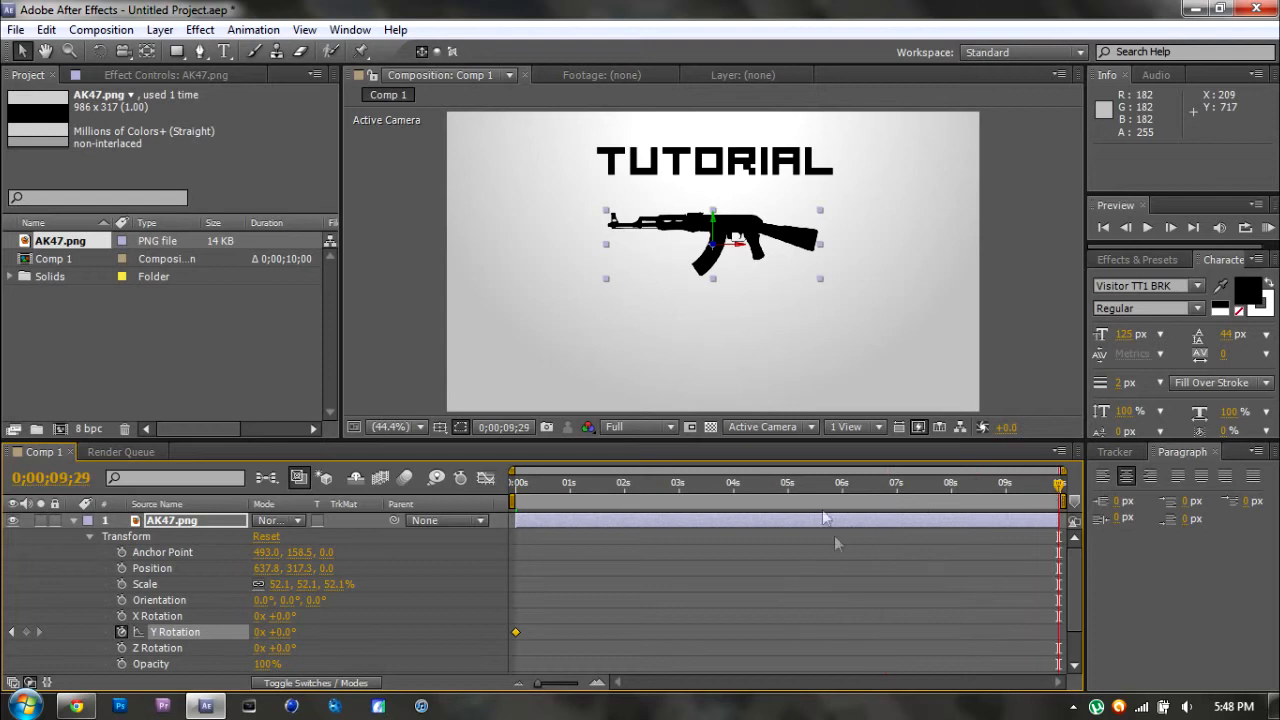
mouse_move(283, 640)
left_mouse_down()
mouse_move(577, 622)
mouse_move(262, 638)
left_mouse_up()
left_click(280, 632)
type("0")
key("Return")
key("Return")
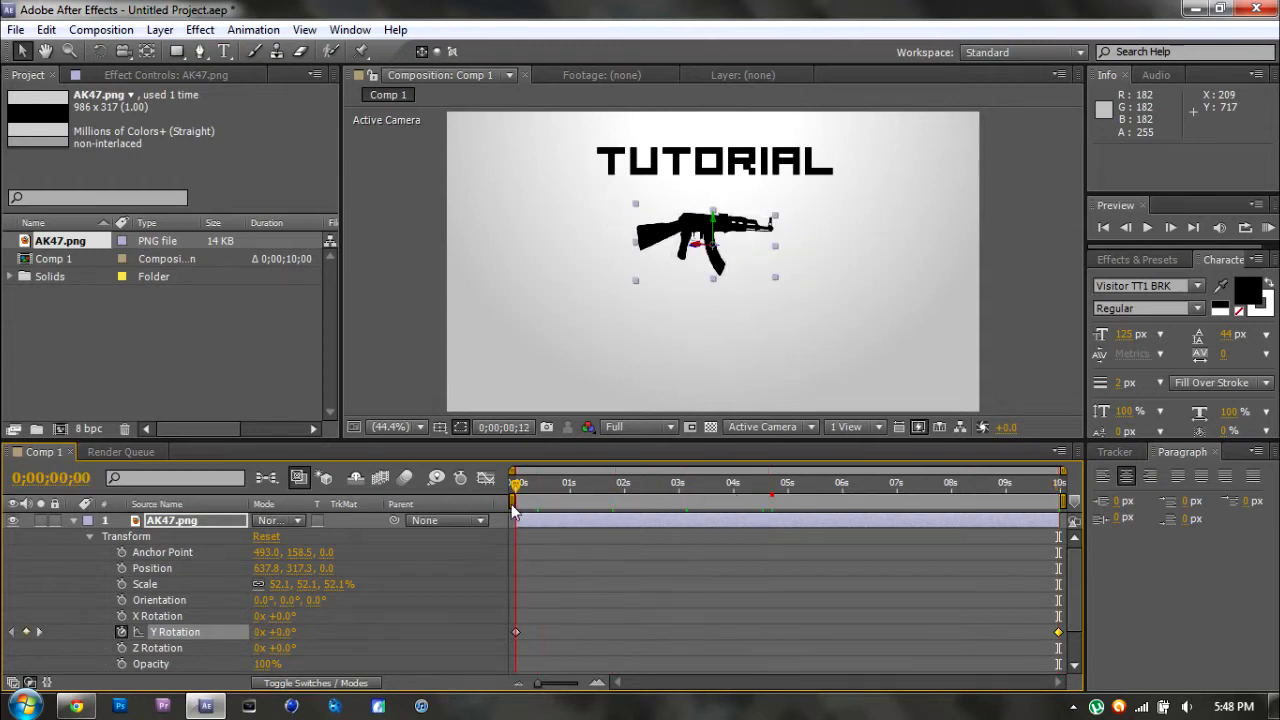
left_click(395, 342)
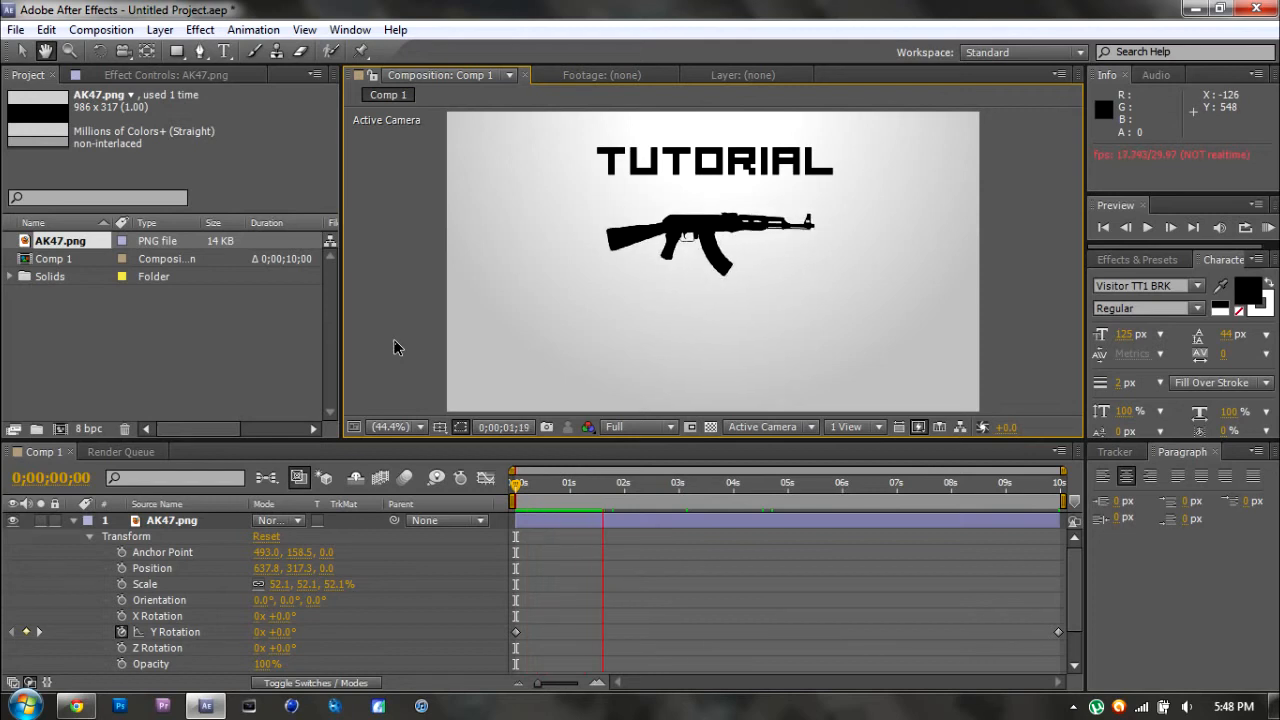
left_click_drag(528, 483, 460, 481)
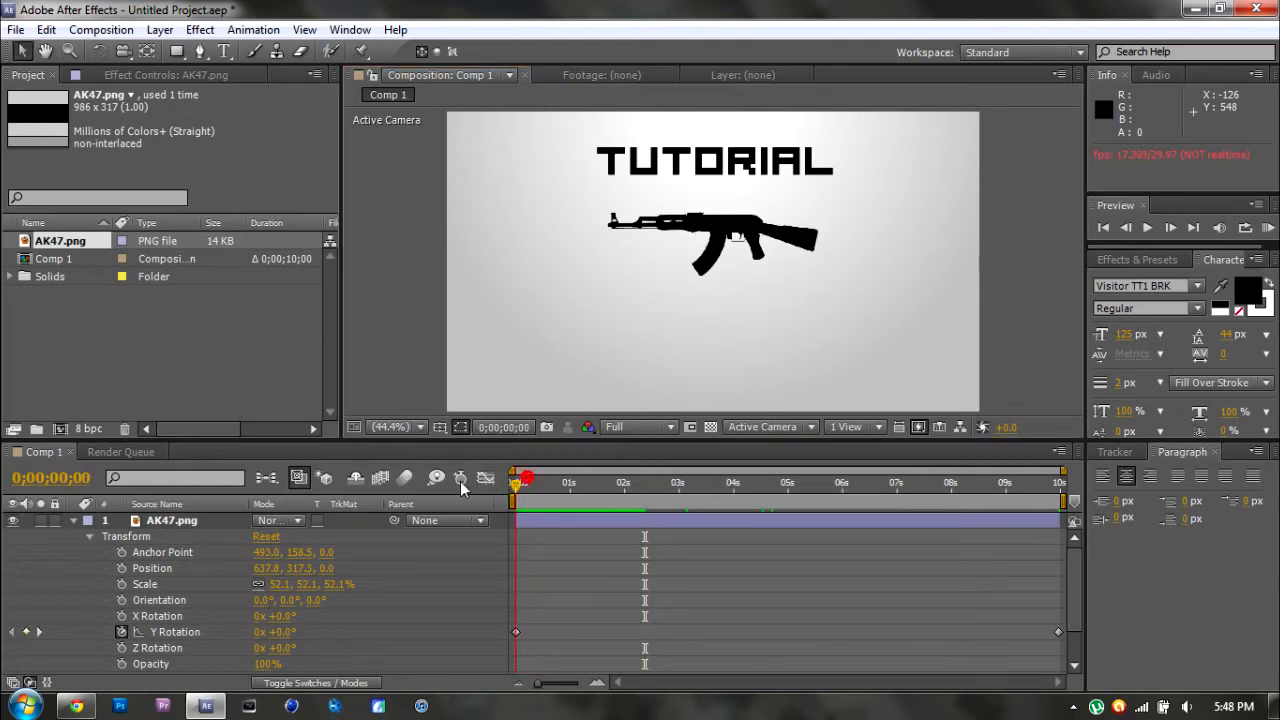
Collapse the AK47 layer's properties and lock the AK47, Tutorial and White Solid 1 layers.
left_click(74, 521)
left_click(55, 536)
left_click(55, 551)
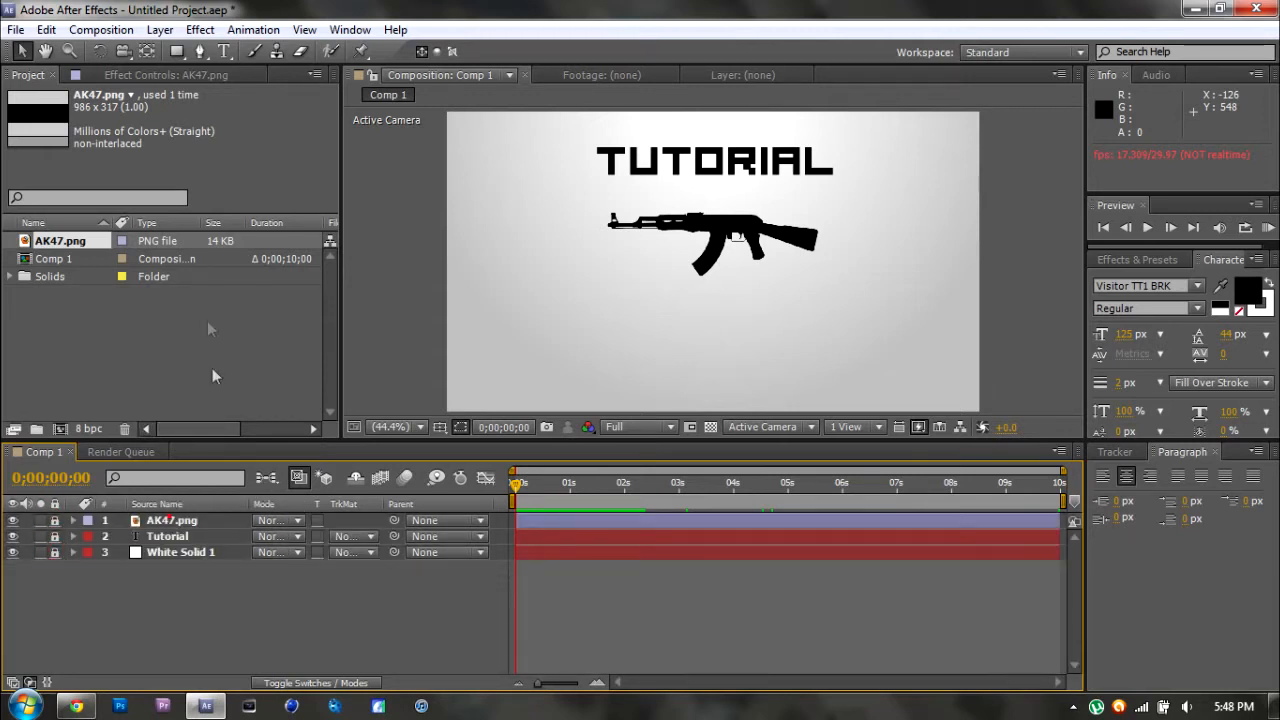
Add a paragraph text box beneath the AK47 containing the text "LOADING".
left_click(224, 51)
left_click_drag(581, 313, 798, 356)
left_click(771, 338)
type("LOADING")
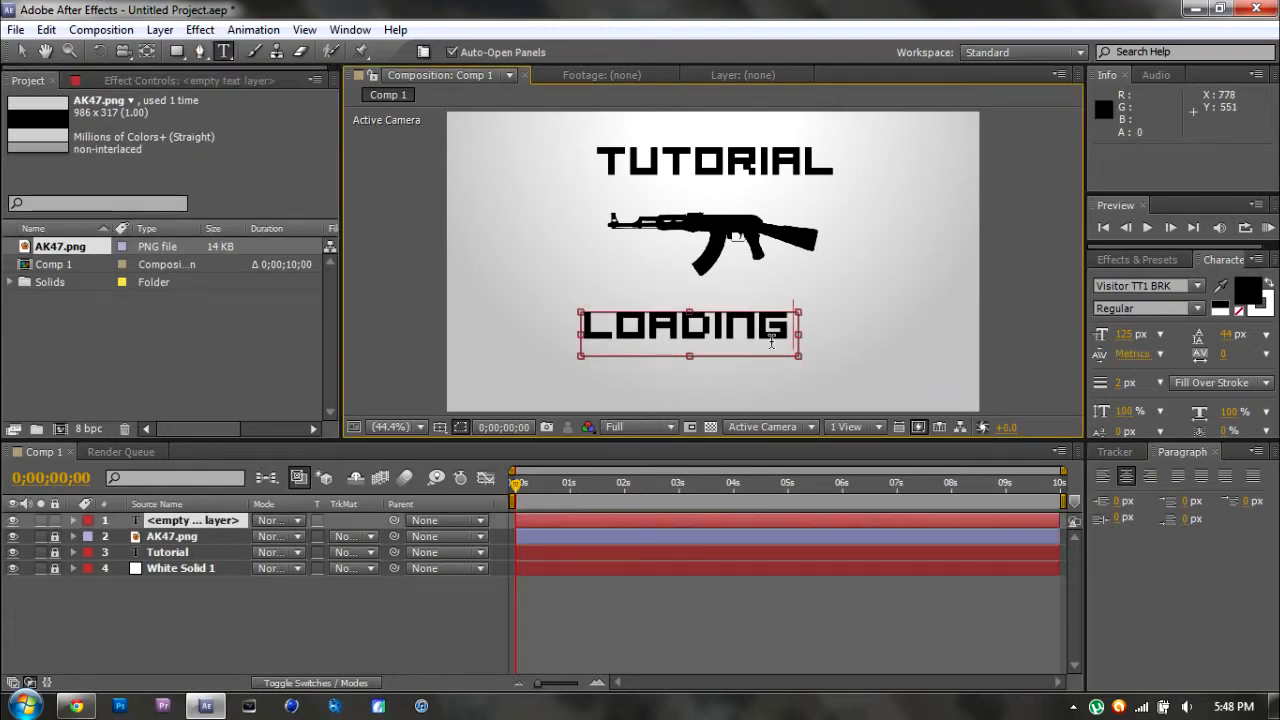
Set the LOADING text's font size to 75 px and center it beneath the AK47 at about 652, 530.
key("ctrl+a")
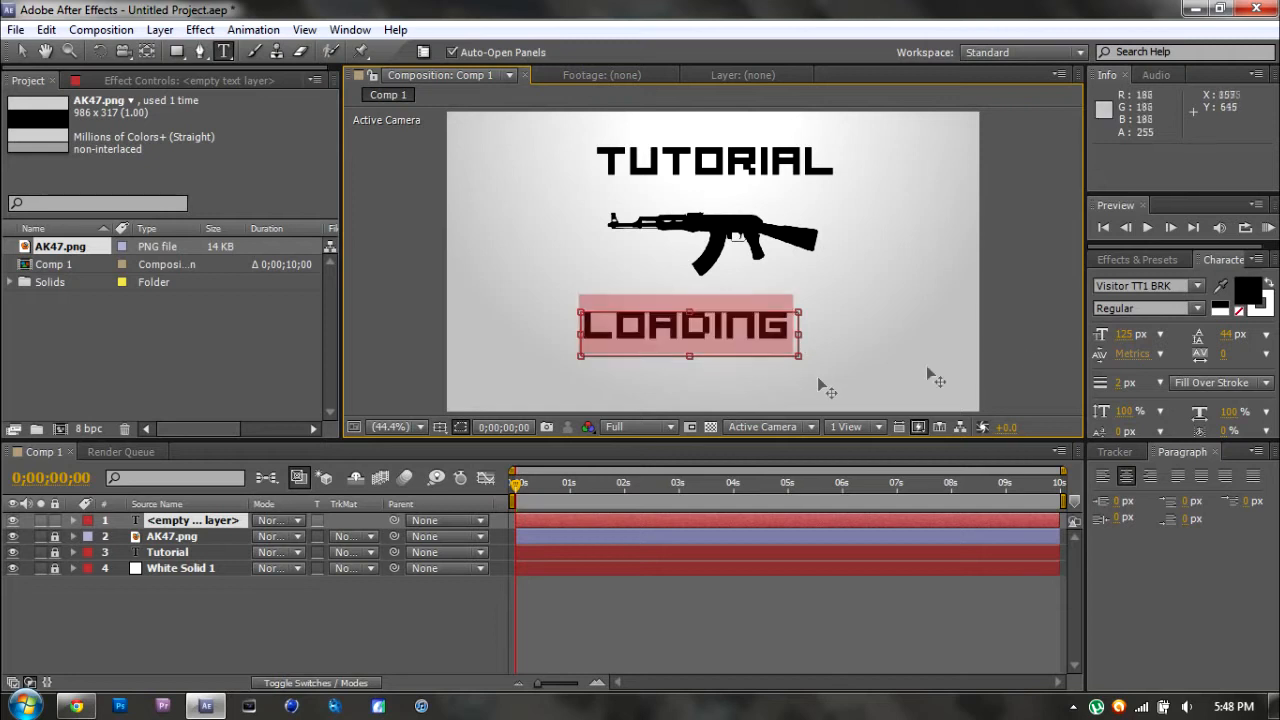
left_click(1125, 336)
type("75")
key("Return")
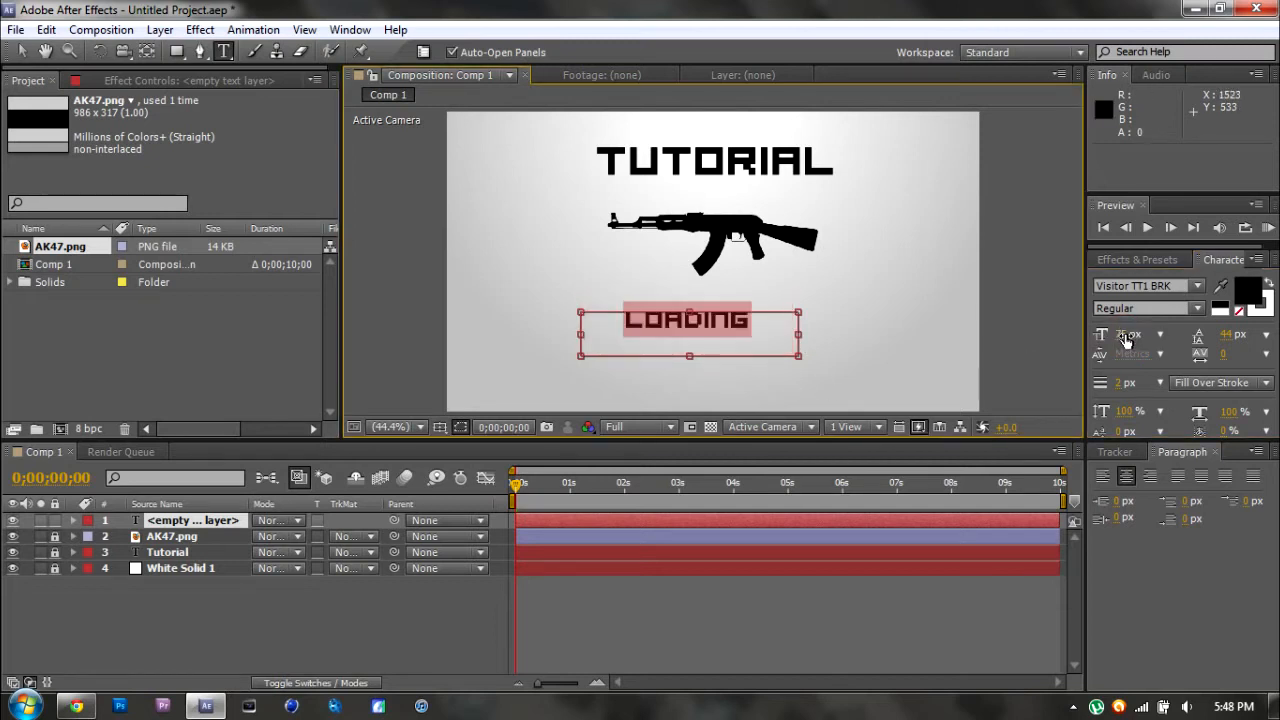
left_click(22, 51)
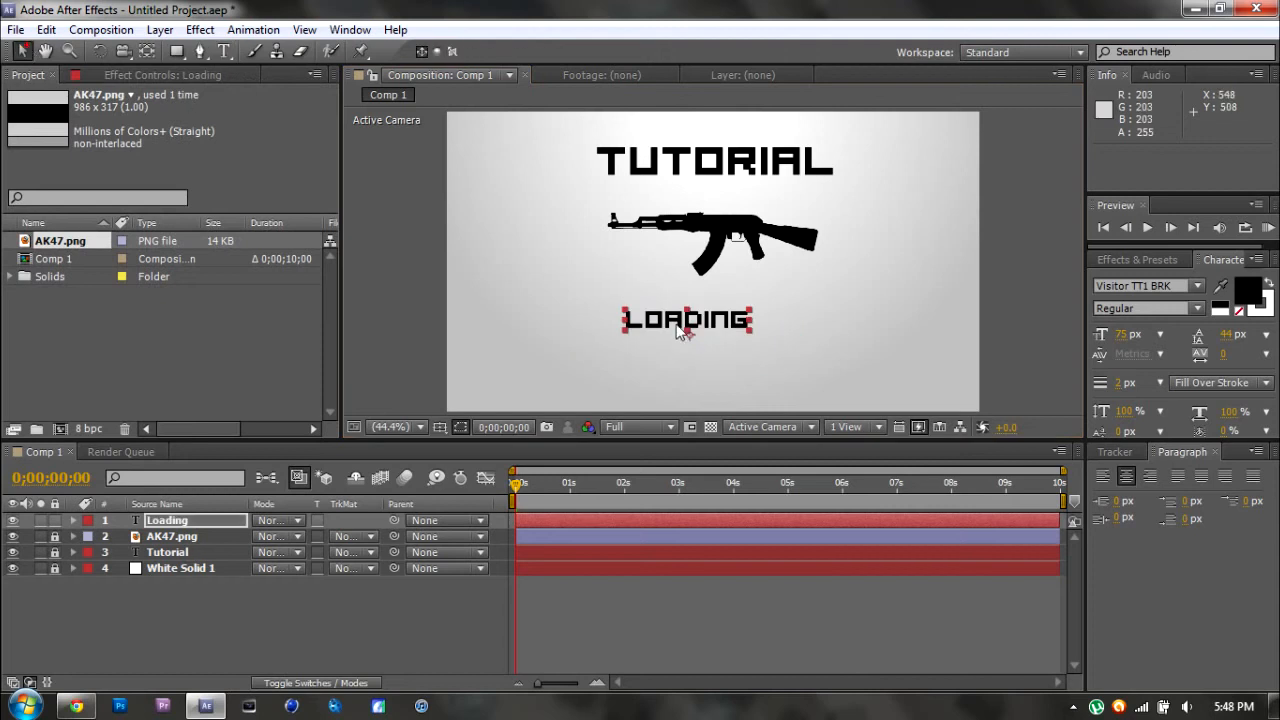
mouse_move(690, 333)
left_mouse_down()
mouse_move(720, 332)
mouse_move(707, 321)
left_mouse_up()
left_click(423, 298)
left_click(423, 296)
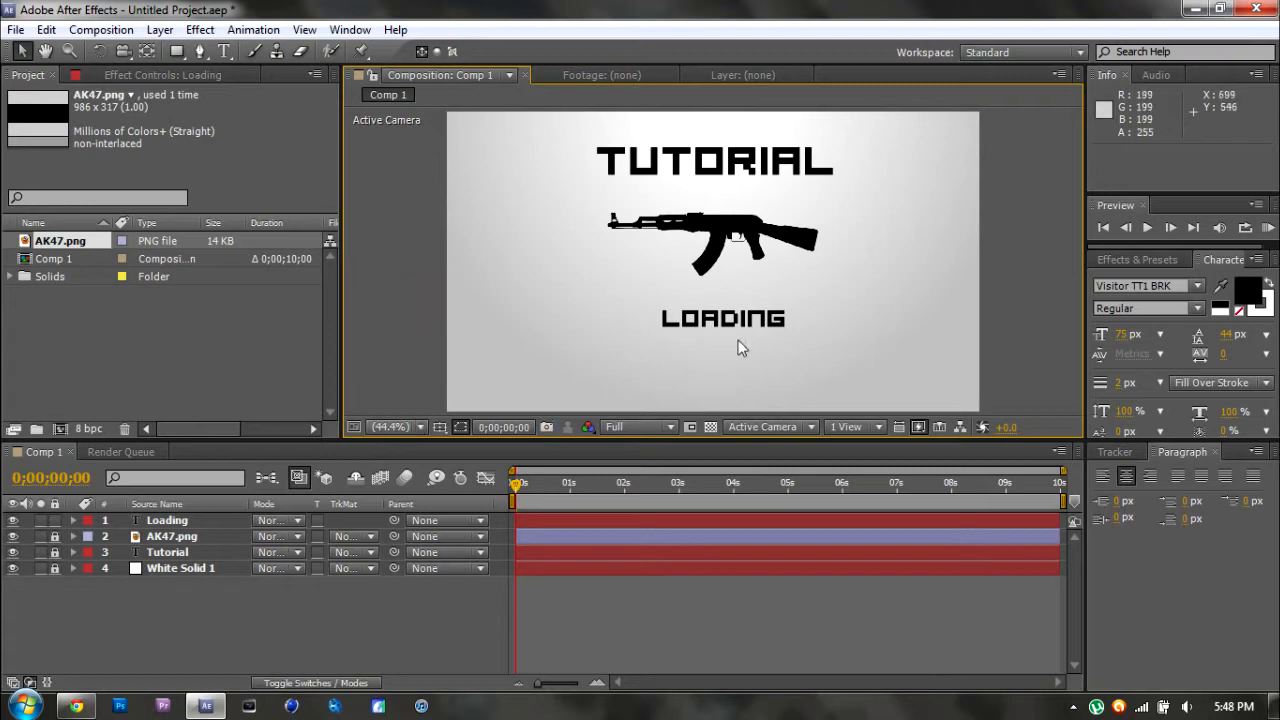
left_click_drag(741, 321, 741, 326)
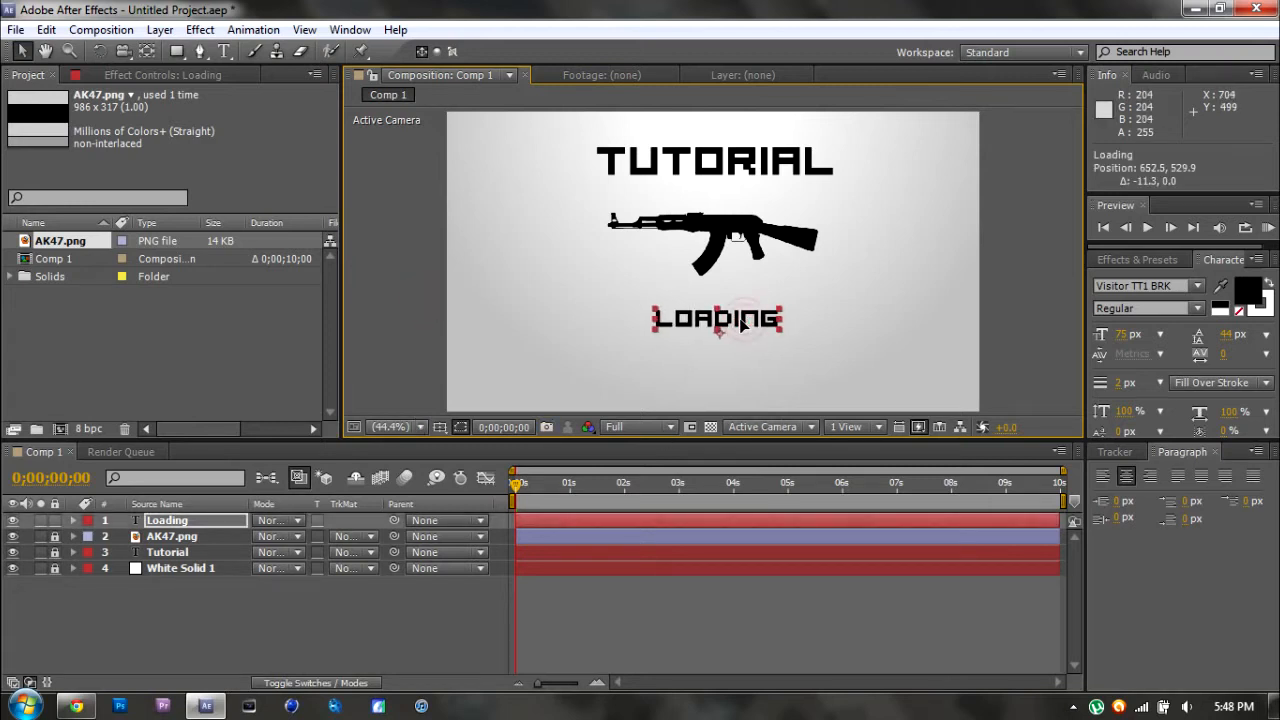
left_click(442, 288)
Set the LOADING text to Stroke Over Fill with a 2 px stroke width and lock its layer.
left_click_drag(523, 485, 485, 487)
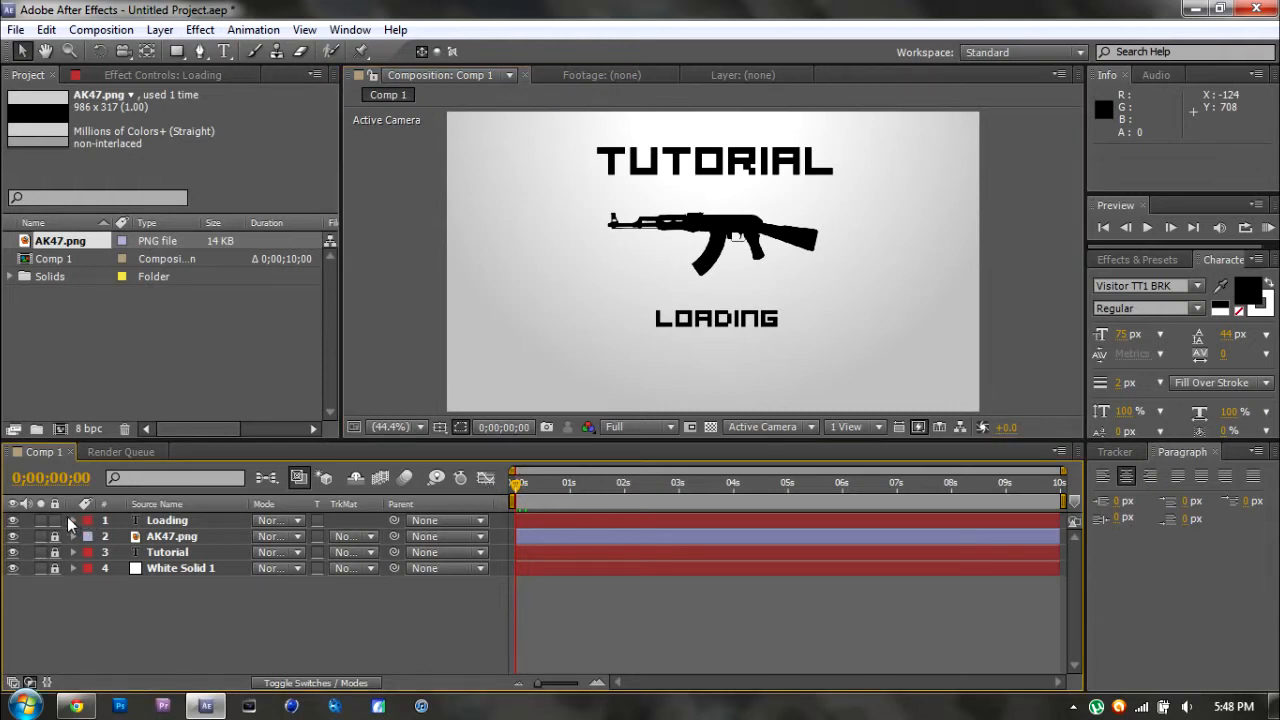
left_click(57, 519)
left_click(140, 522)
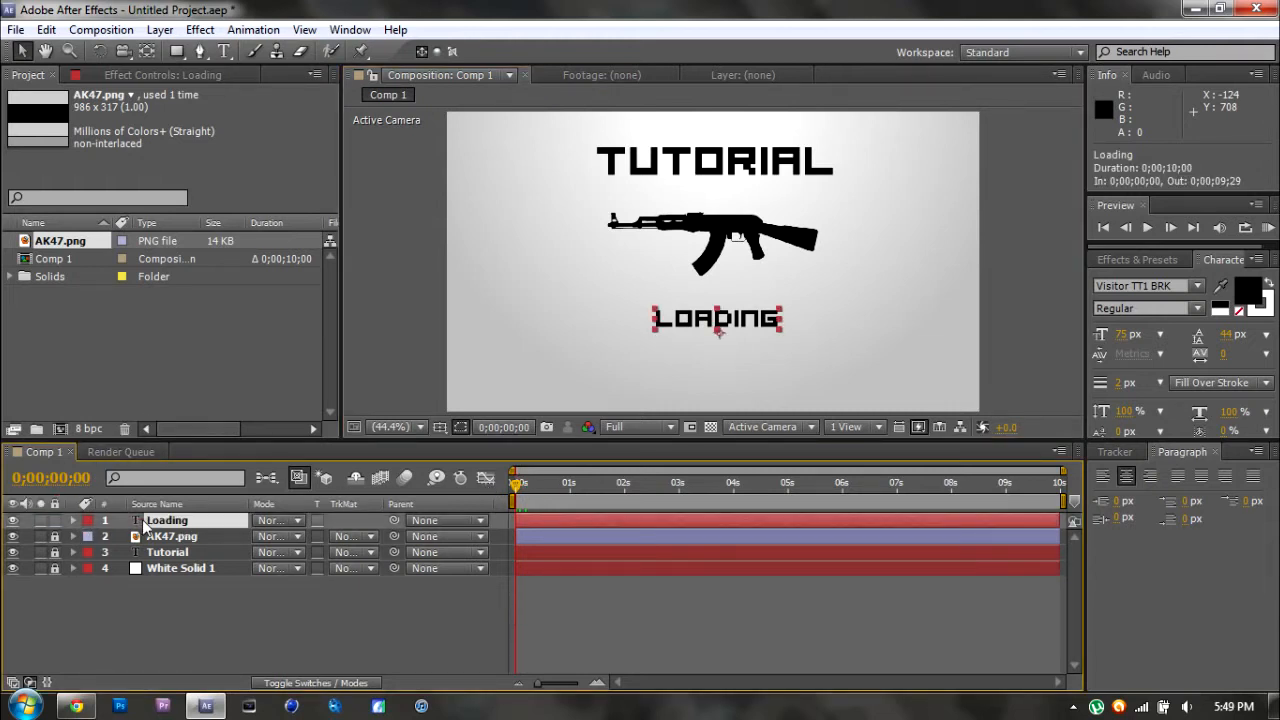
left_click(224, 51)
left_click(728, 316)
left_click_drag(785, 320, 600, 316)
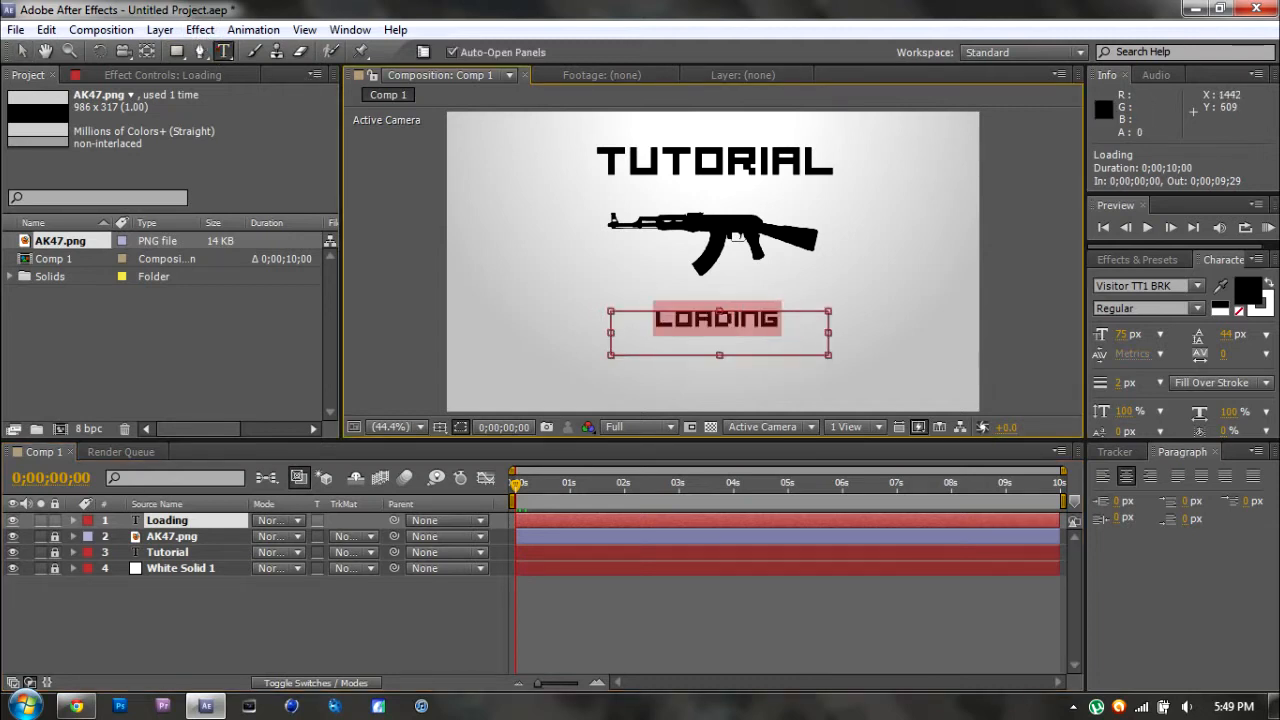
left_click(1206, 382)
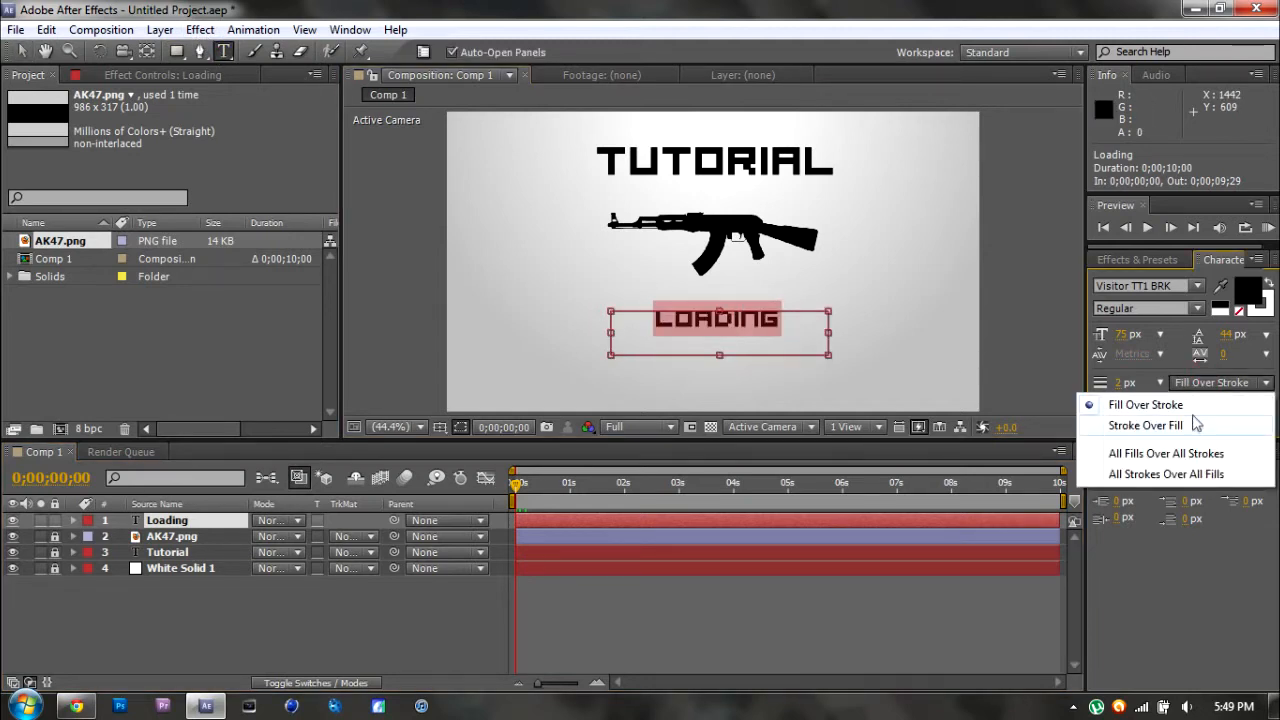
left_click(1197, 427)
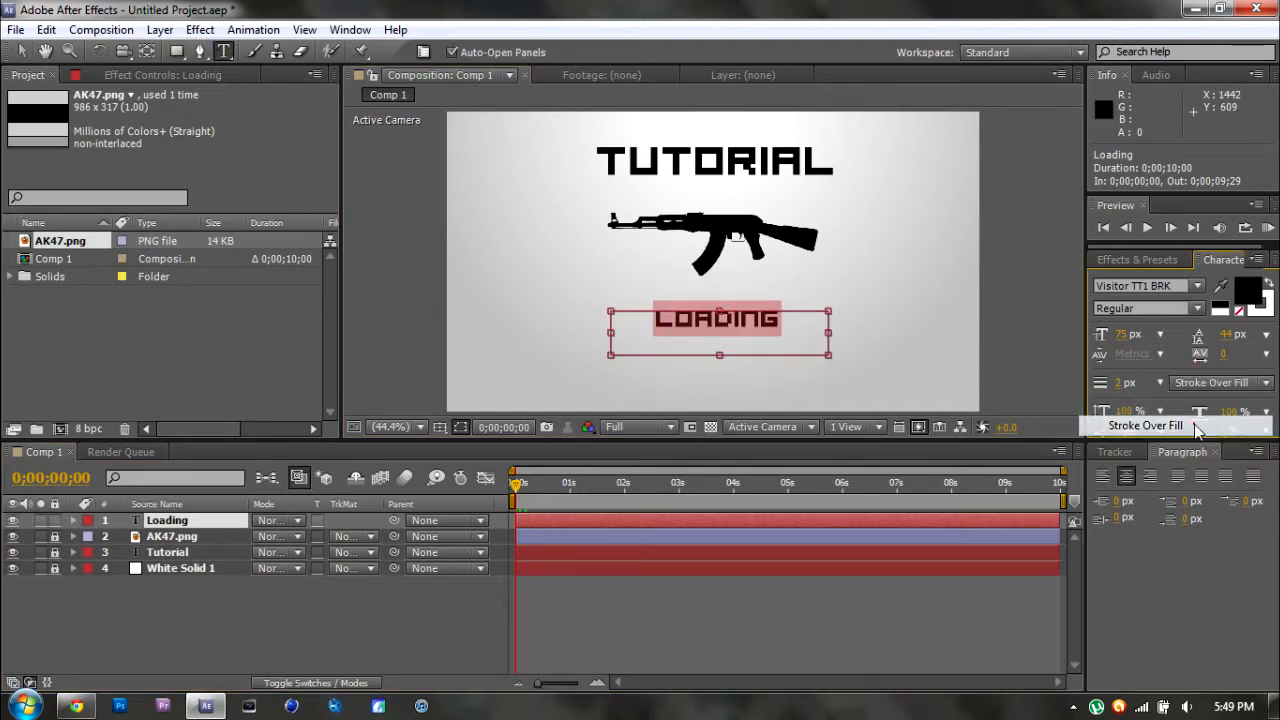
left_click(1121, 384)
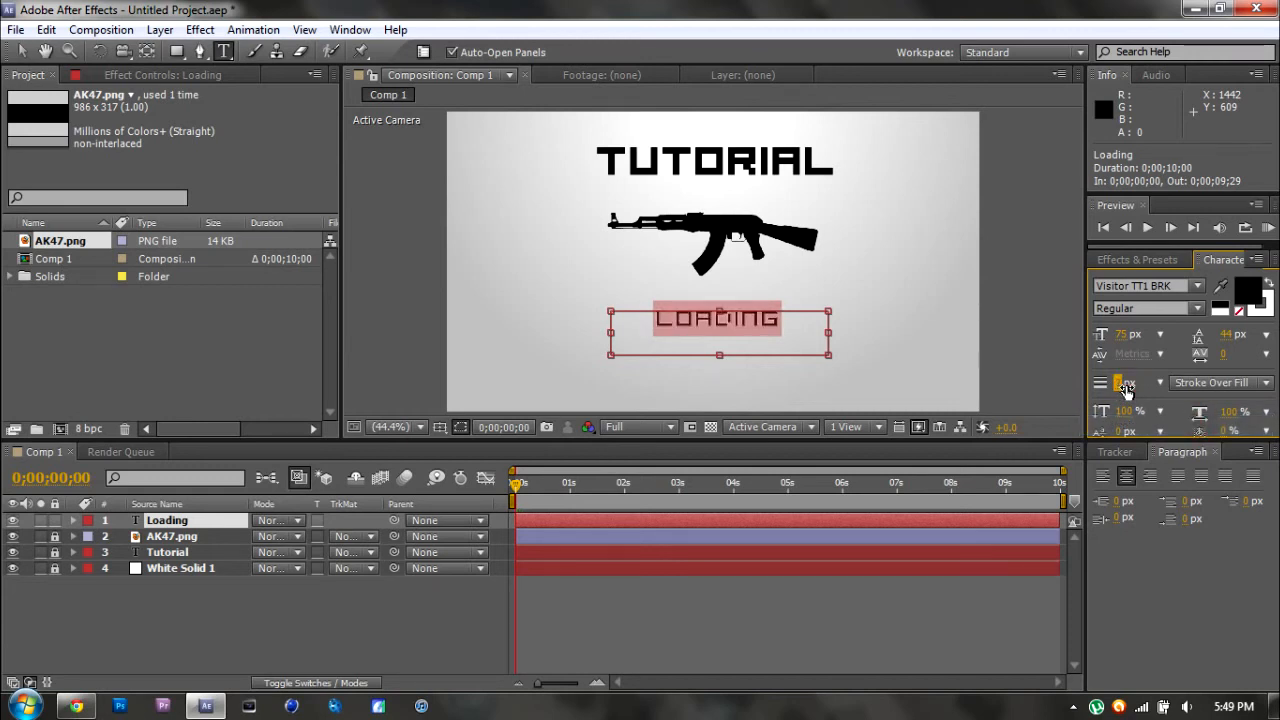
left_click(21, 51)
left_click(540, 284)
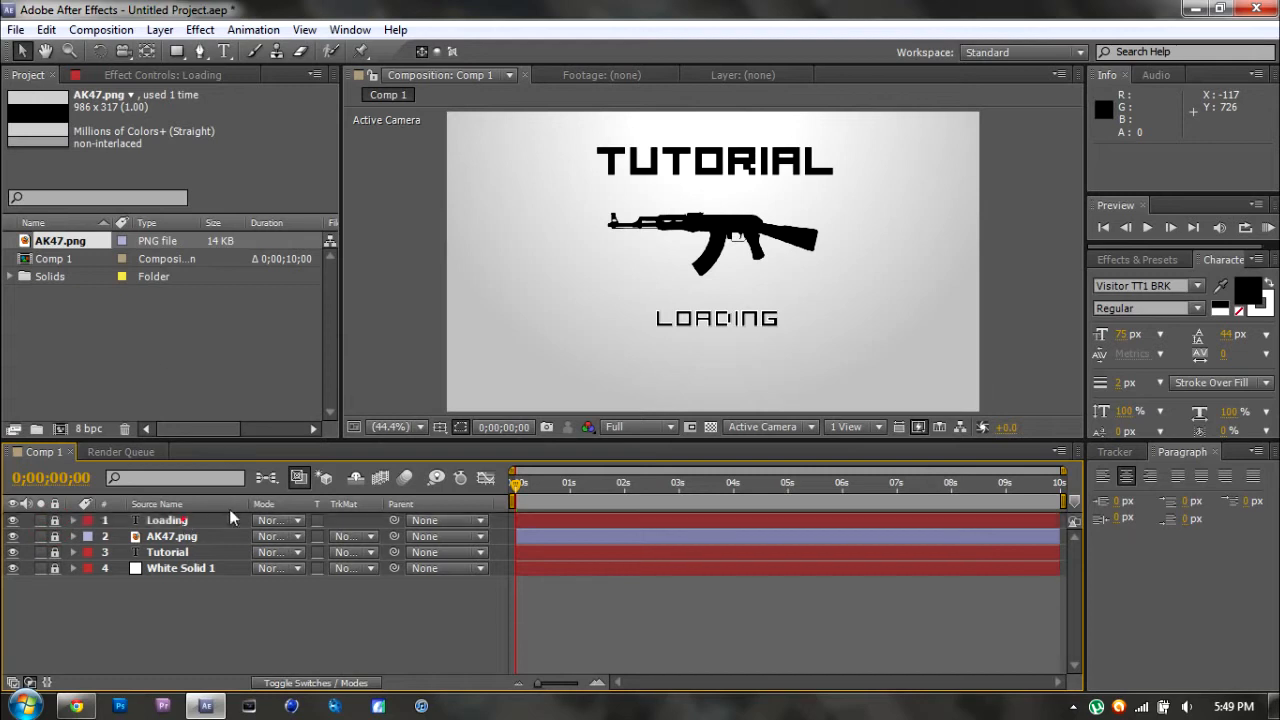
Set the Rectangle tool's stroke to None, keeping the black fill.
left_click(177, 52)
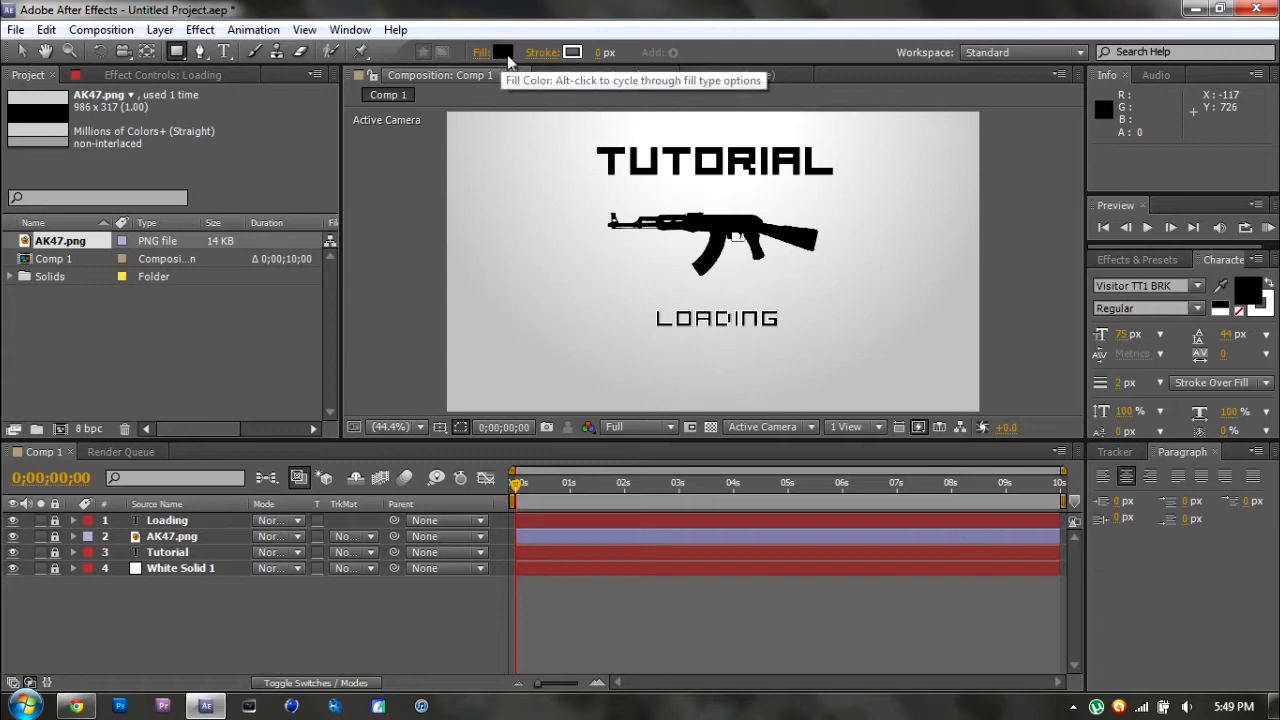
left_click(572, 52)
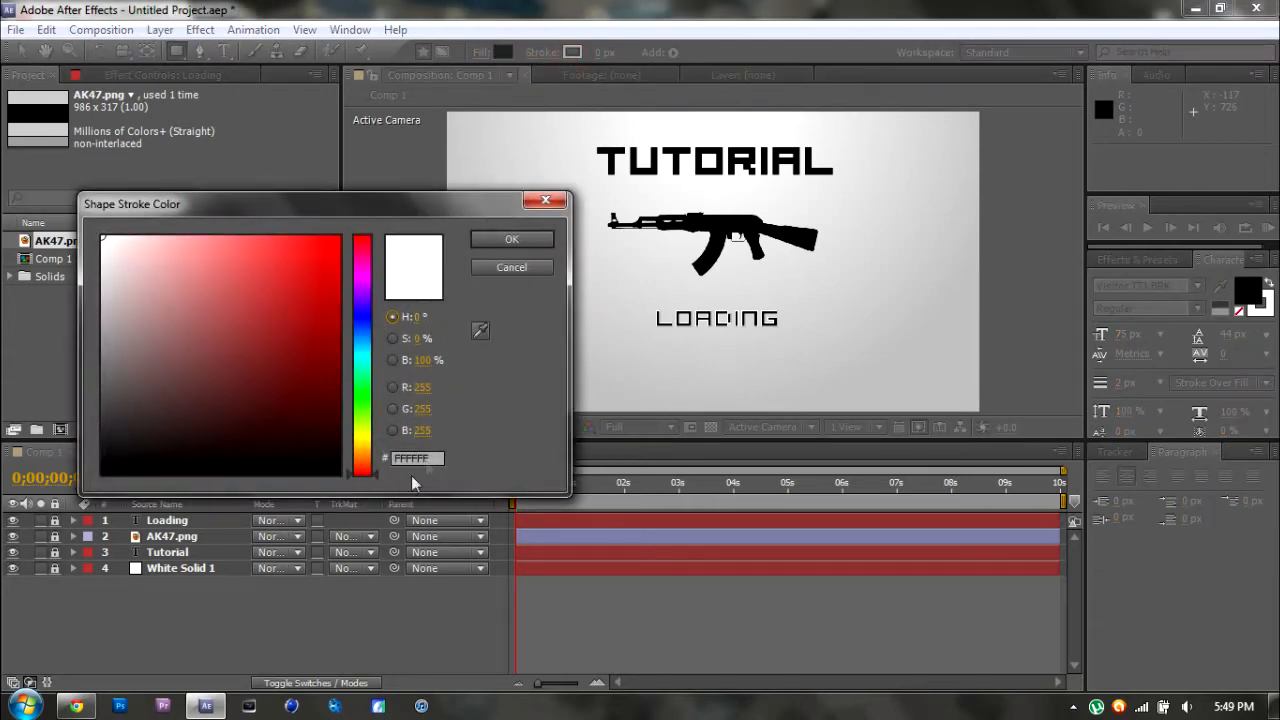
left_click(511, 267)
left_click(600, 53)
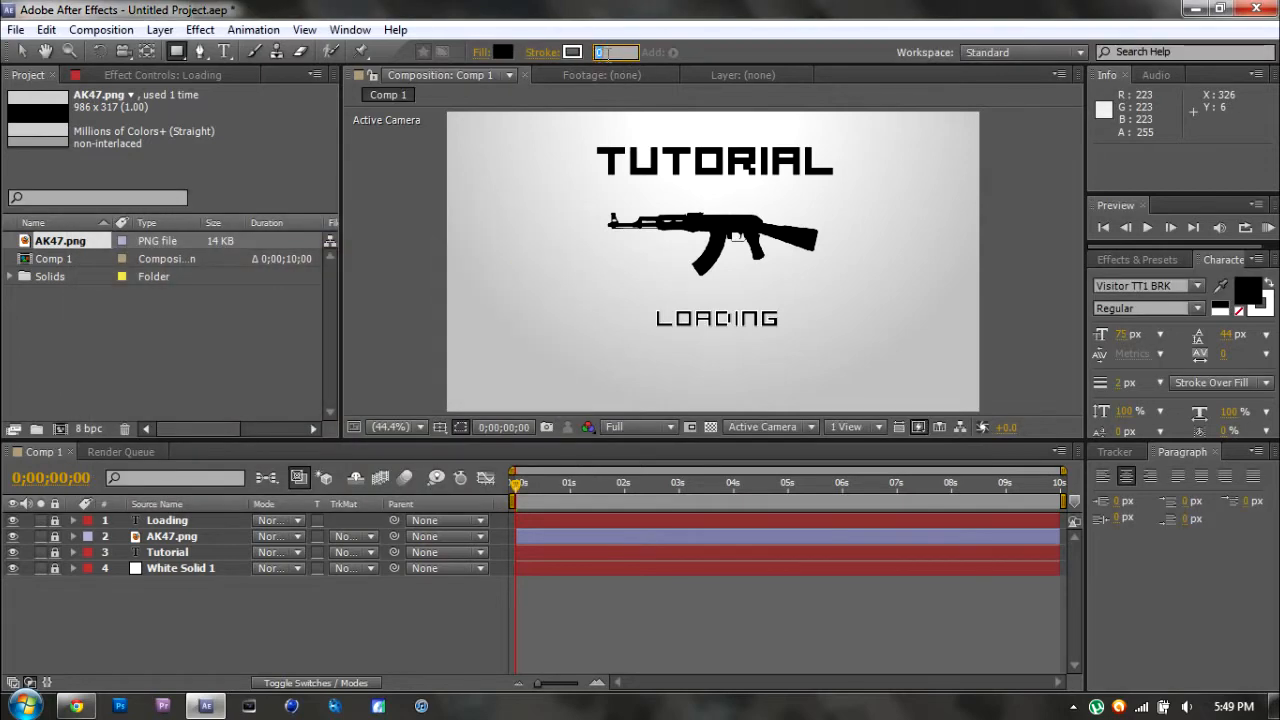
left_click(533, 52)
left_click(545, 303)
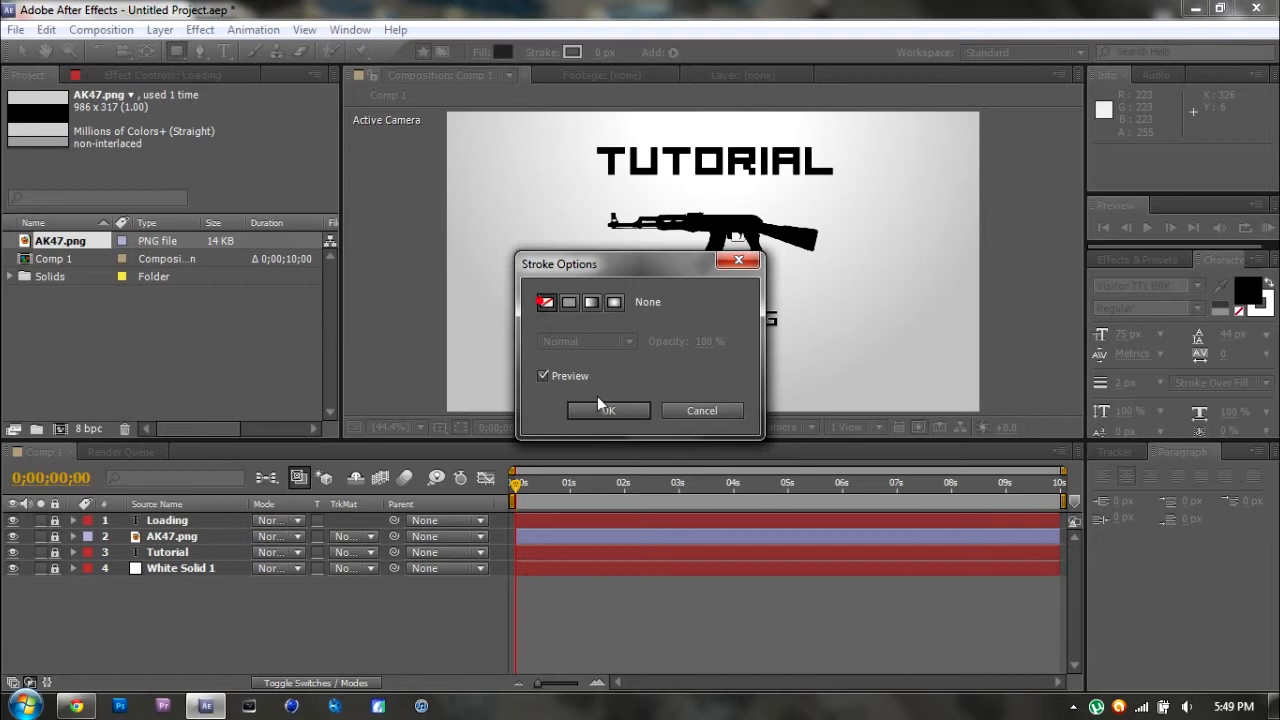
left_click(600, 408)
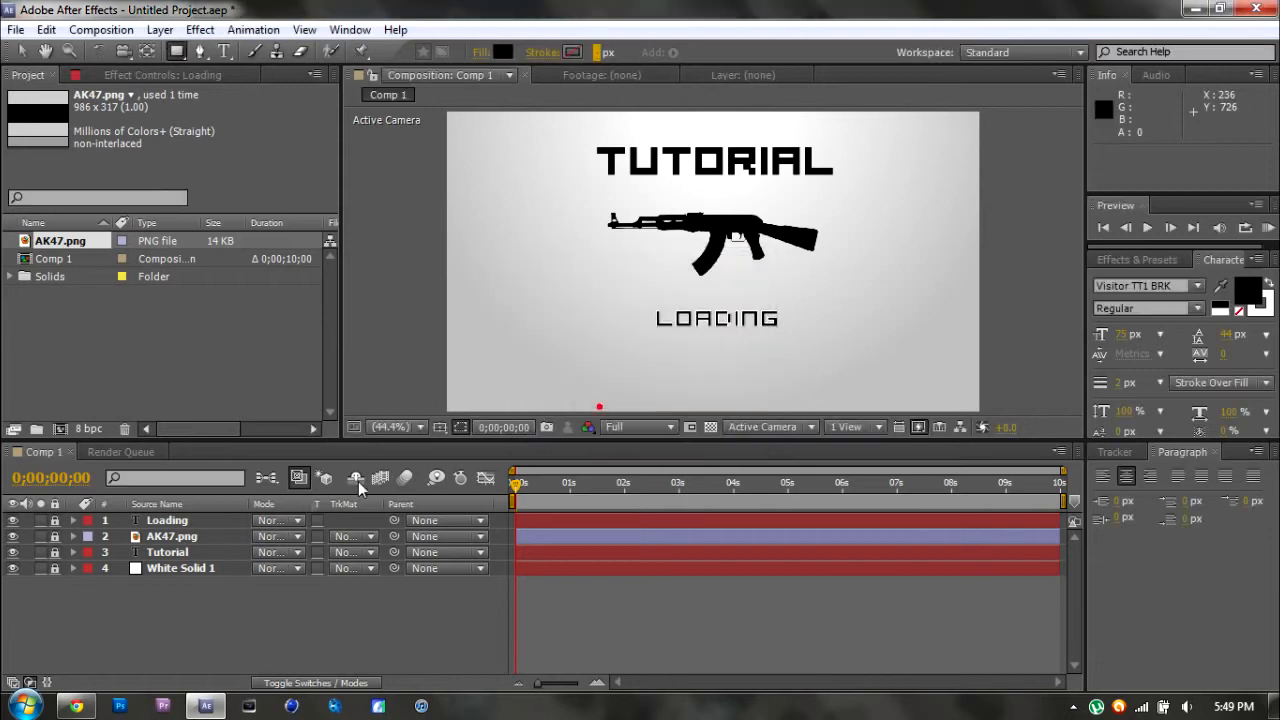
Draw a black rectangle about 1120 by 74 px beneath the LOADING text as the loading bar.
left_click(516, 489)
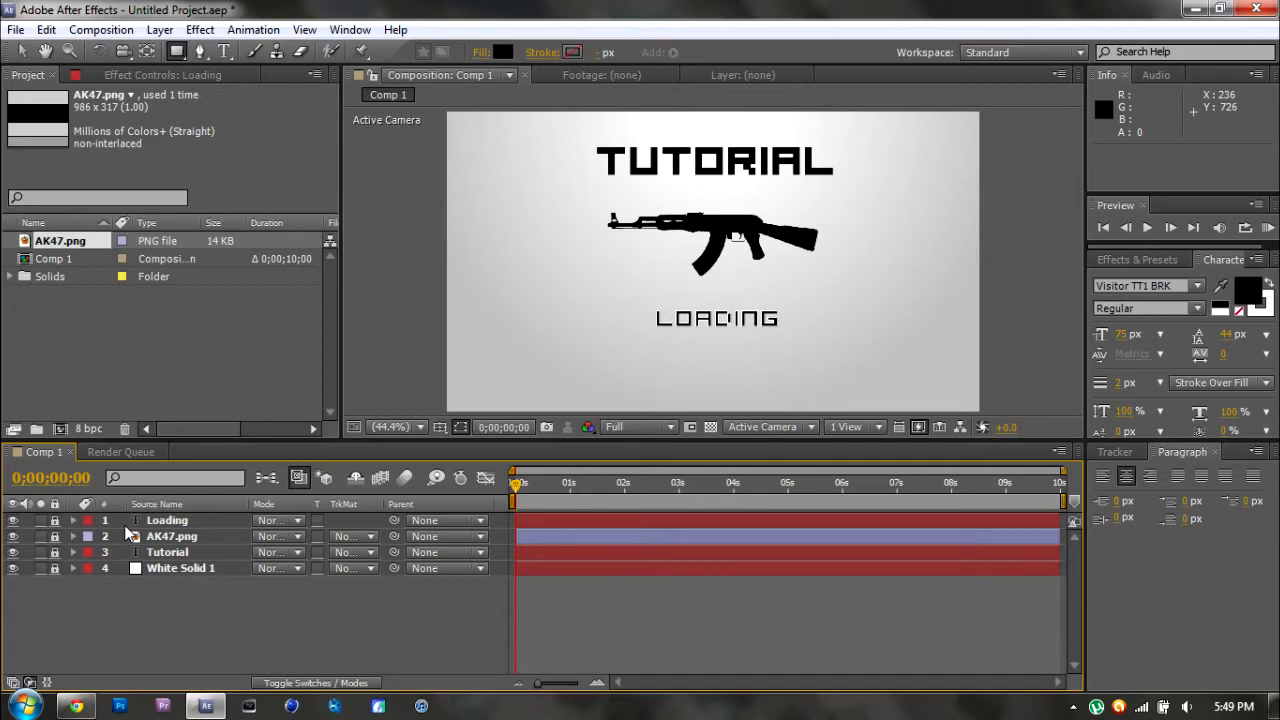
left_click(172, 54)
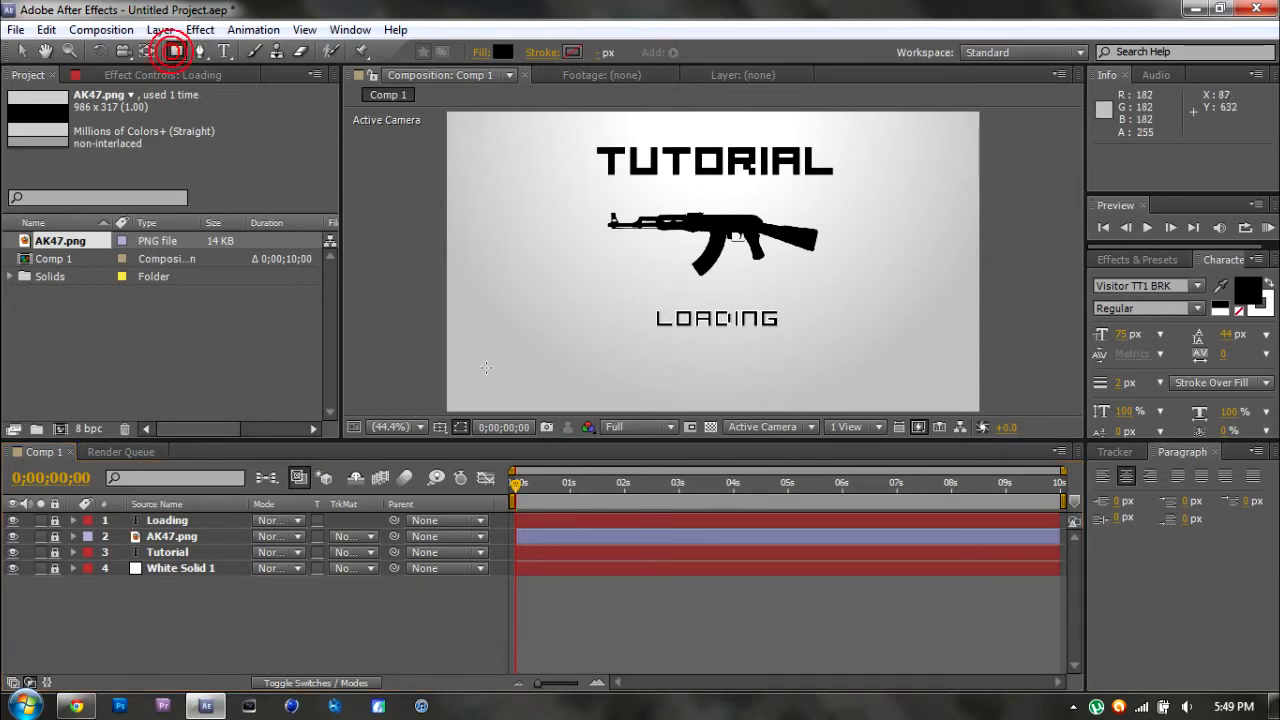
left_click_drag(479, 355, 946, 387)
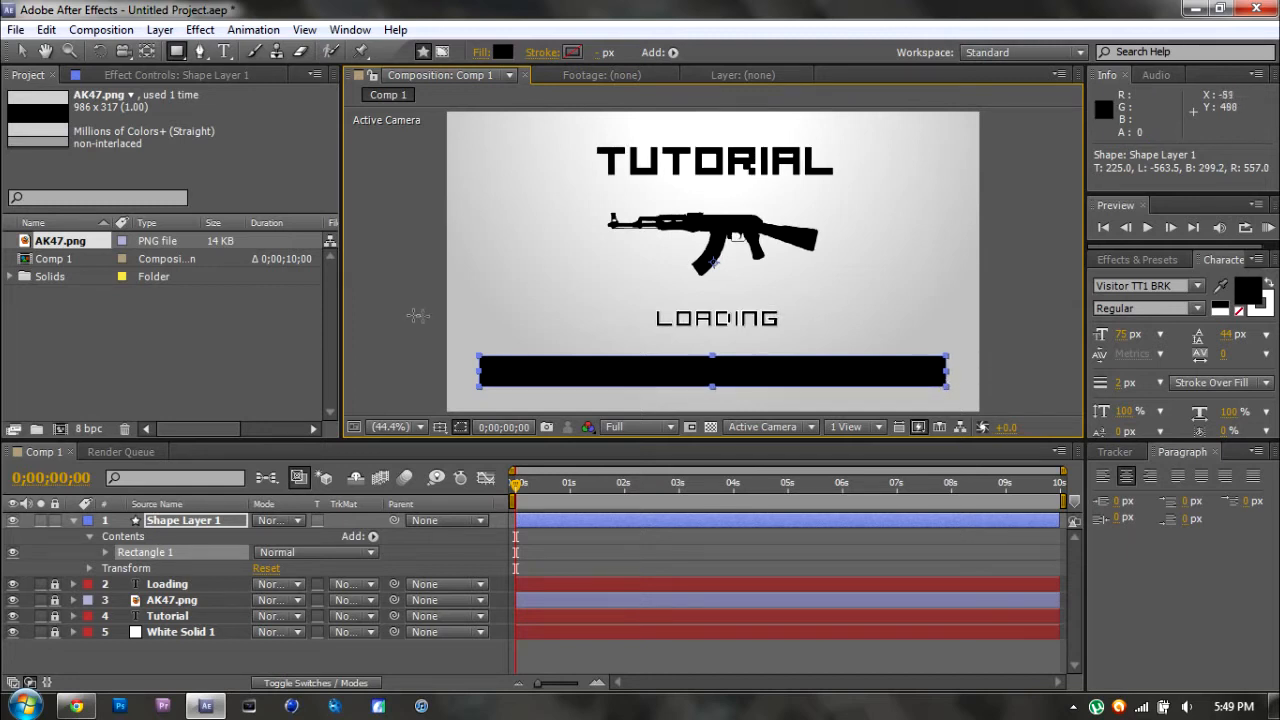
Delete the rectangle from the shape layer's contents and undo the deletion.
left_click(176, 518)
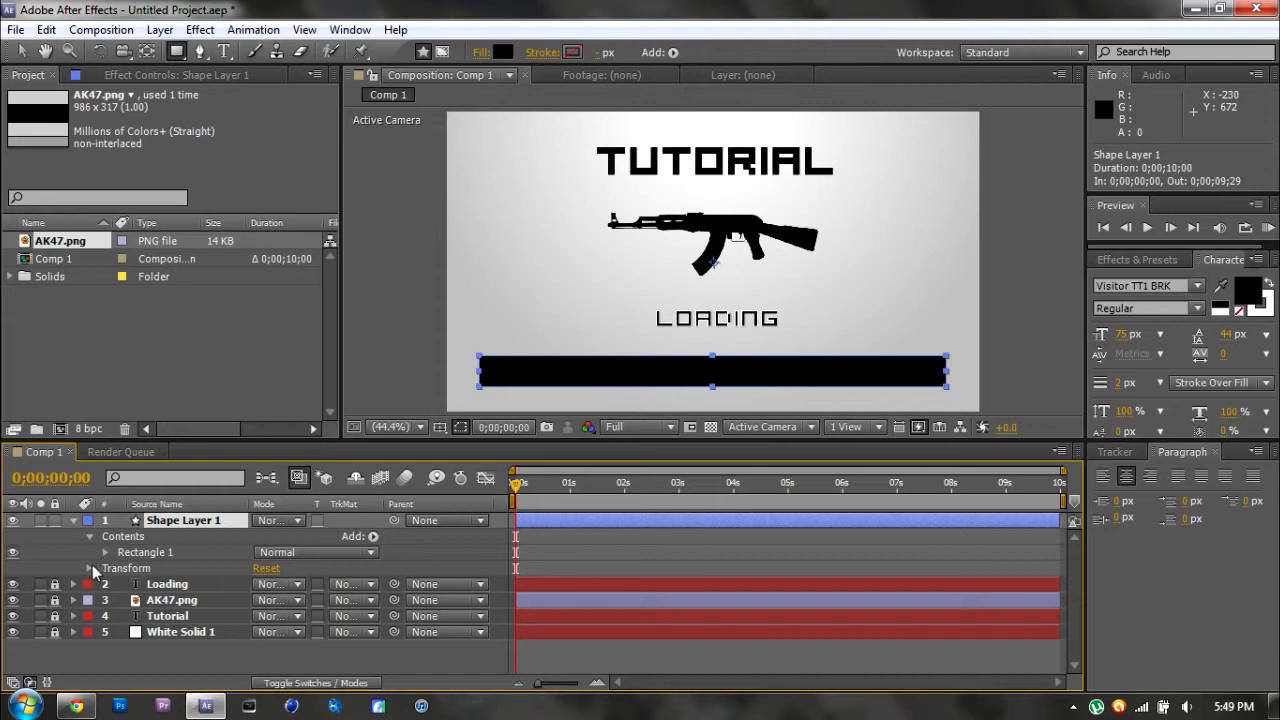
left_click(106, 553)
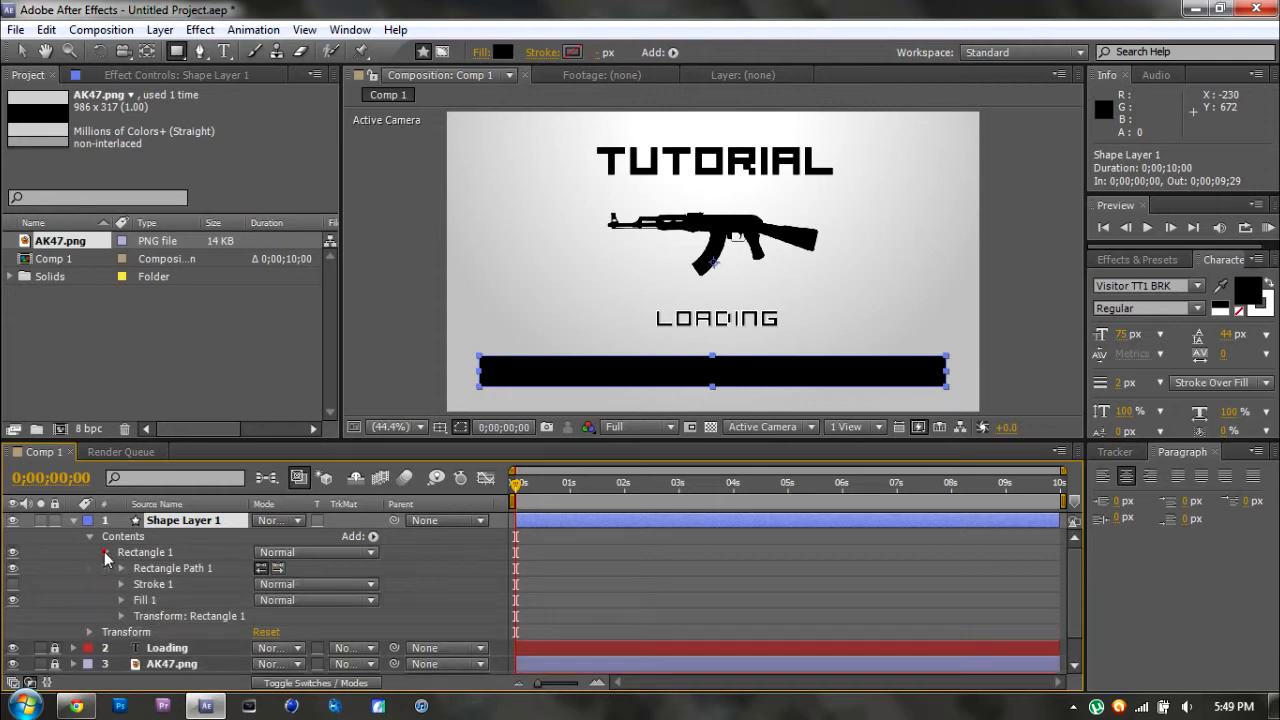
left_click(145, 556)
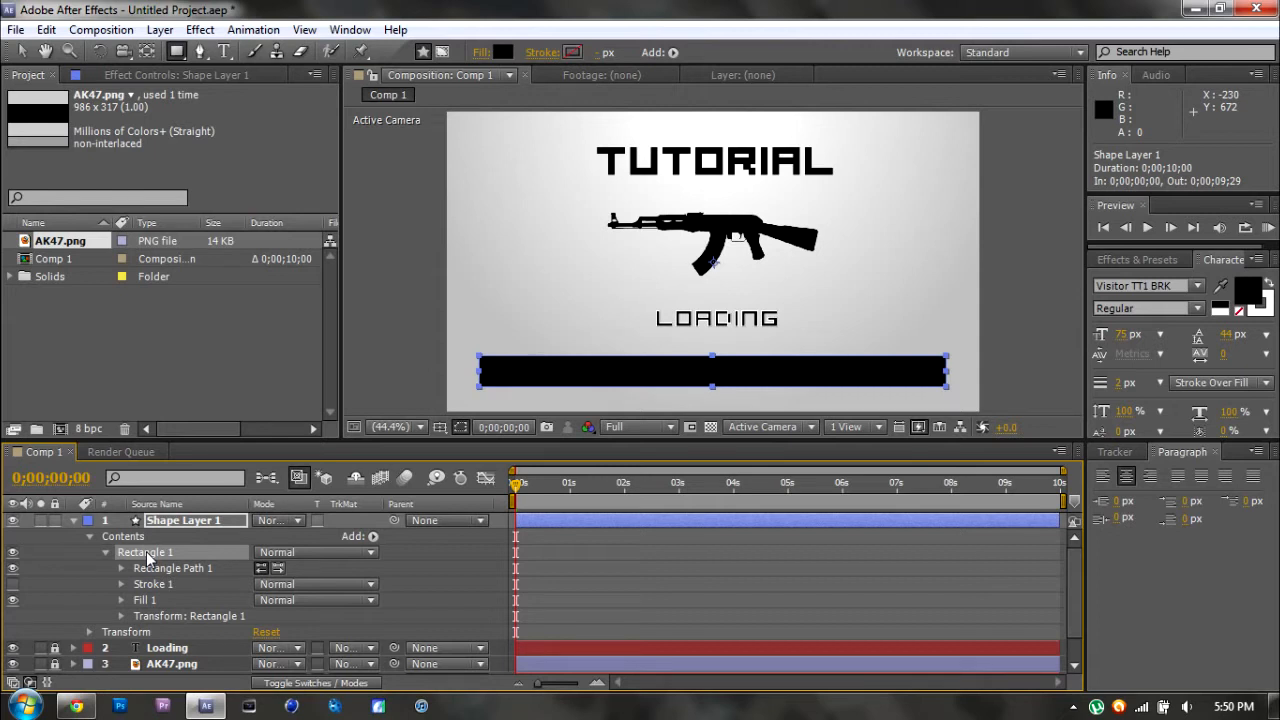
key("Delete")
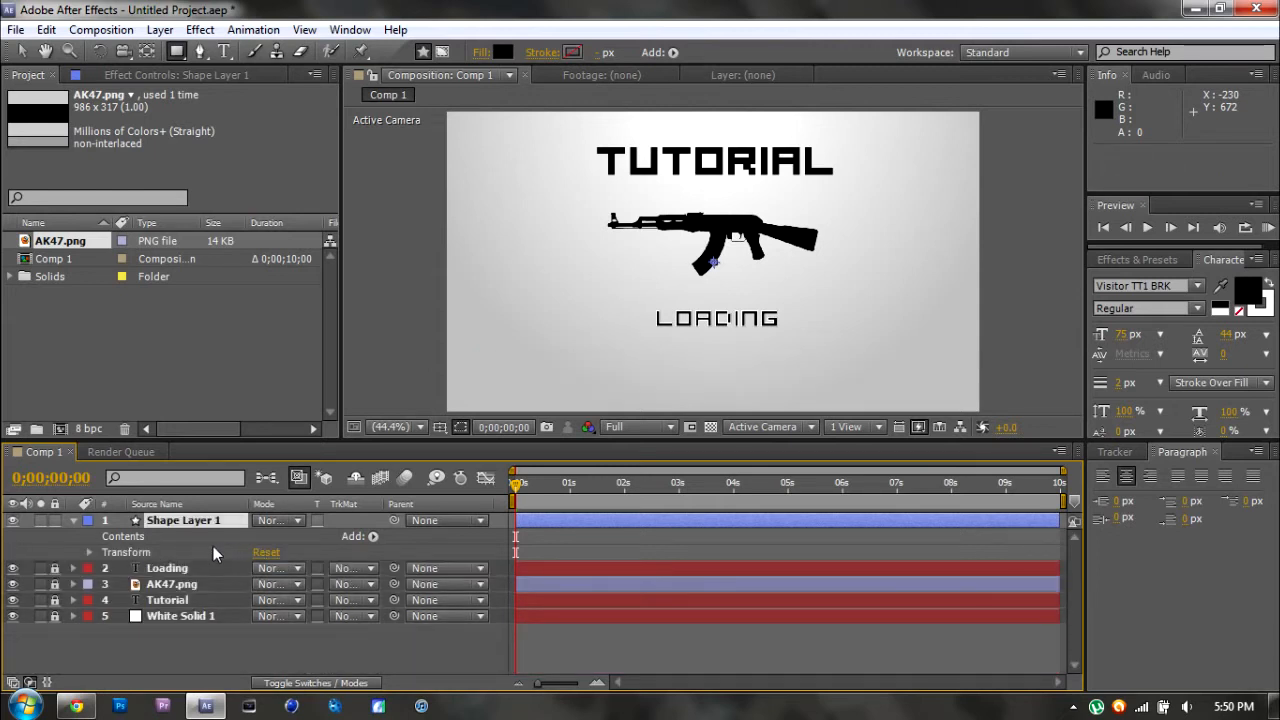
key("ctrl+z")
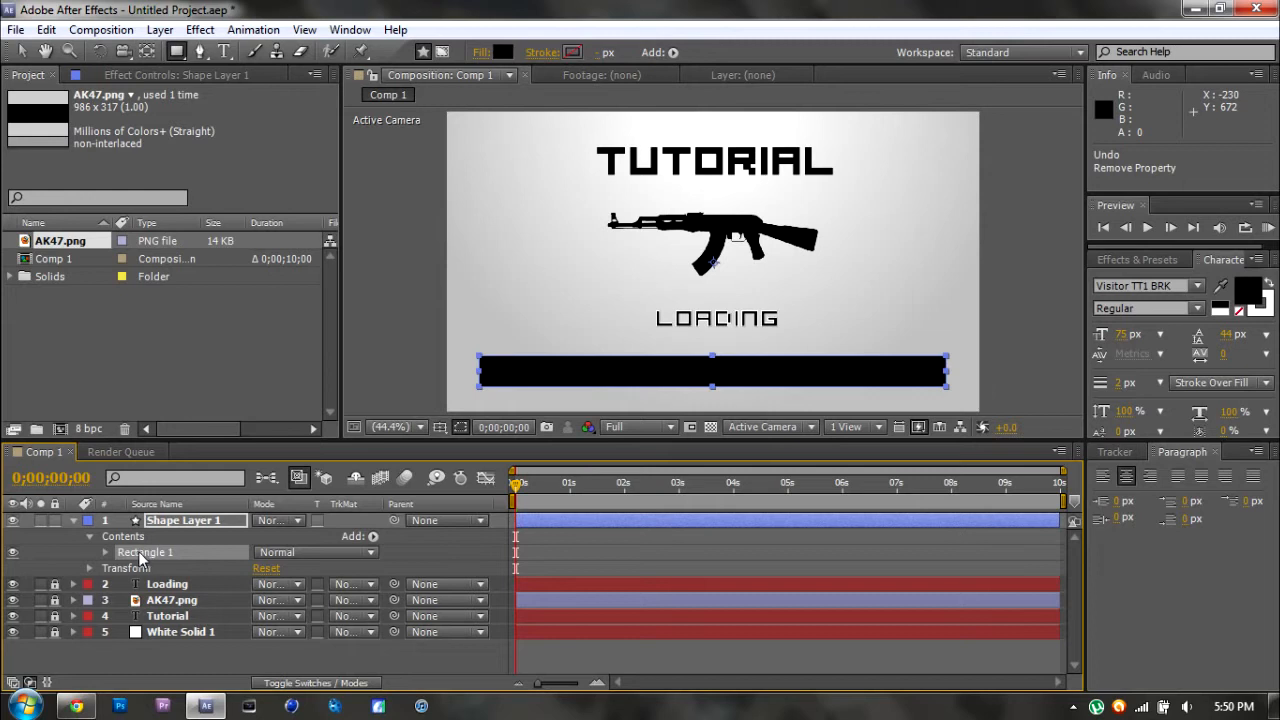
Add a Gradient Fill to Rectangle 1 on the loading bar's shape layer and expand its properties.
left_click(370, 536)
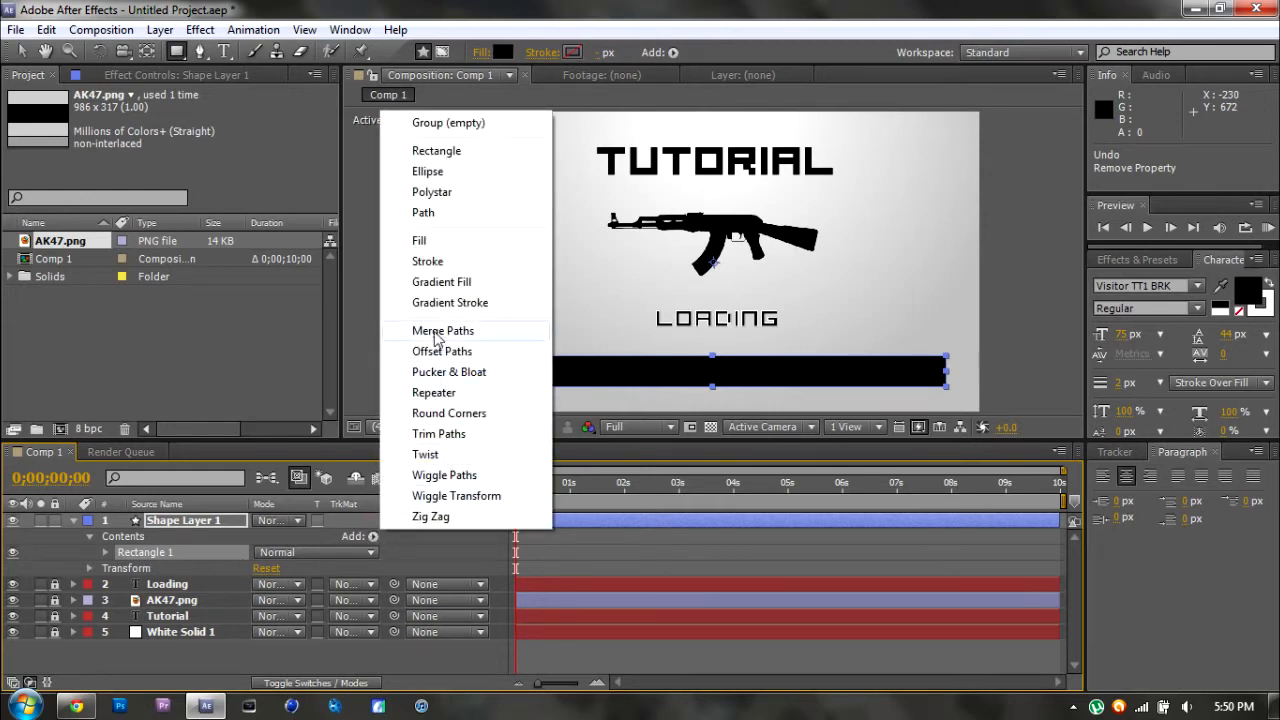
left_click(462, 284)
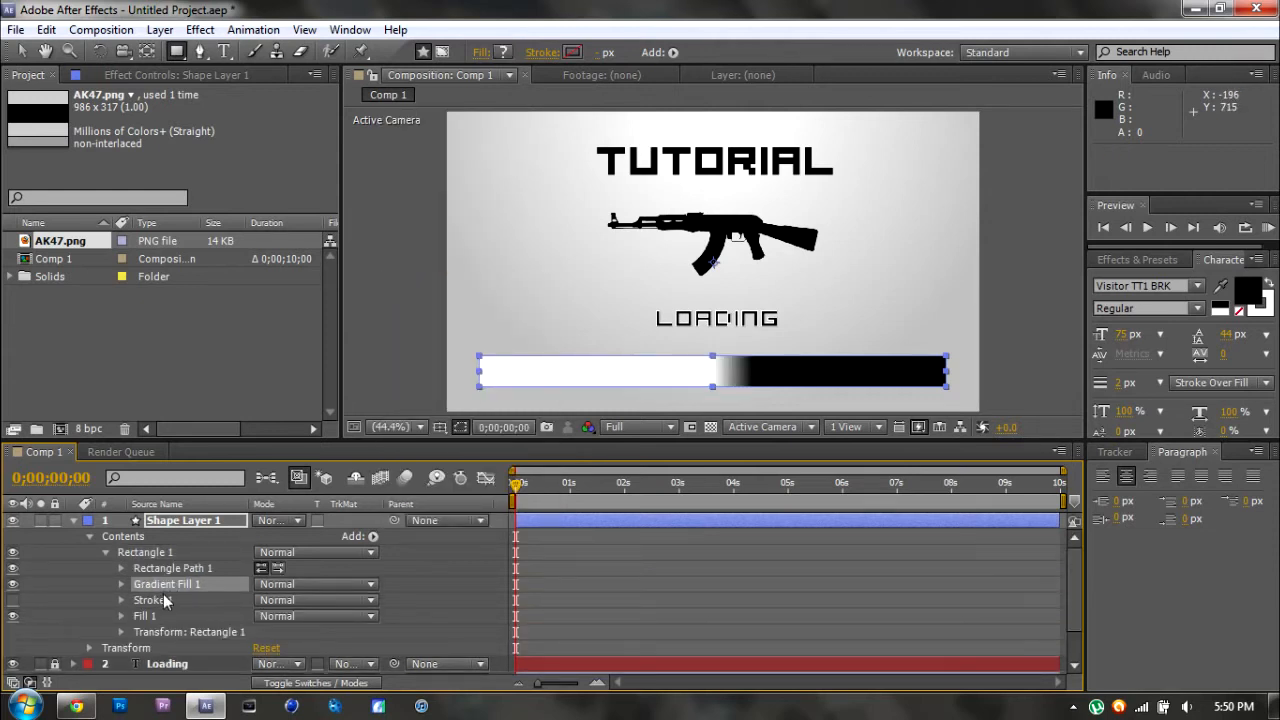
left_click(122, 583)
scroll(180, 585, "down", 3)
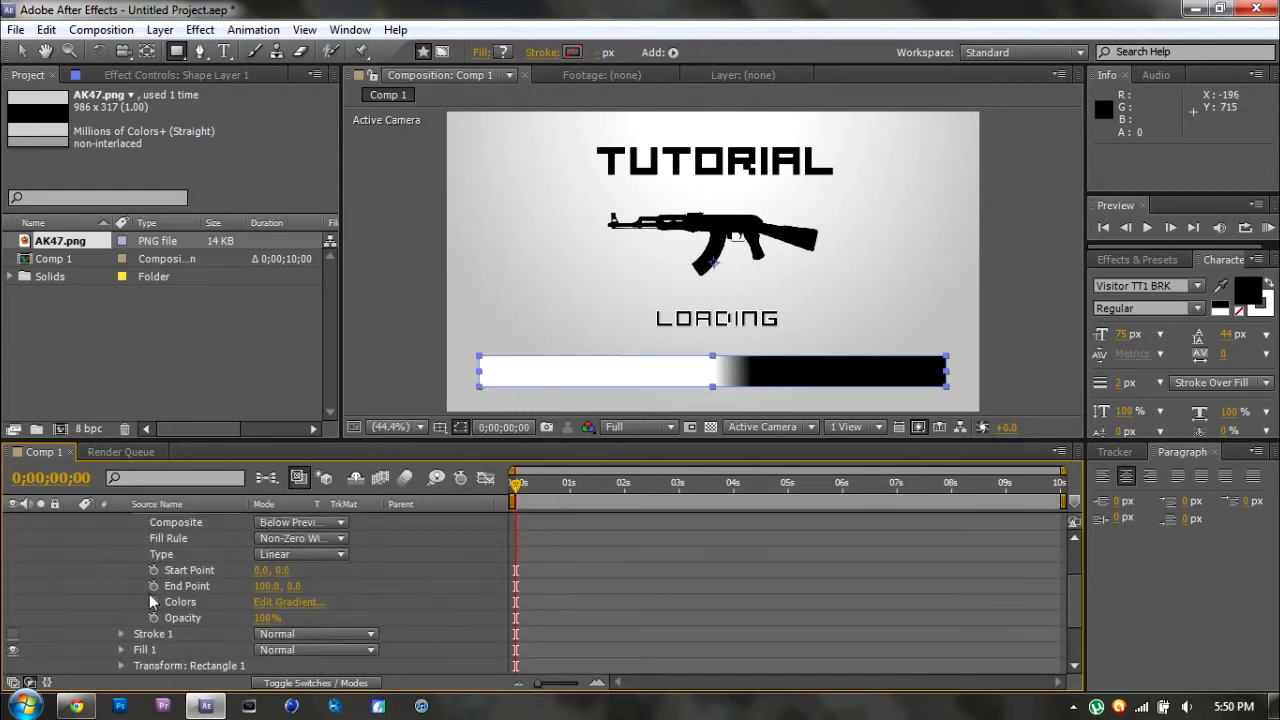
Add a white color stop at 50% to the gradient fill's colors.
left_click(192, 560)
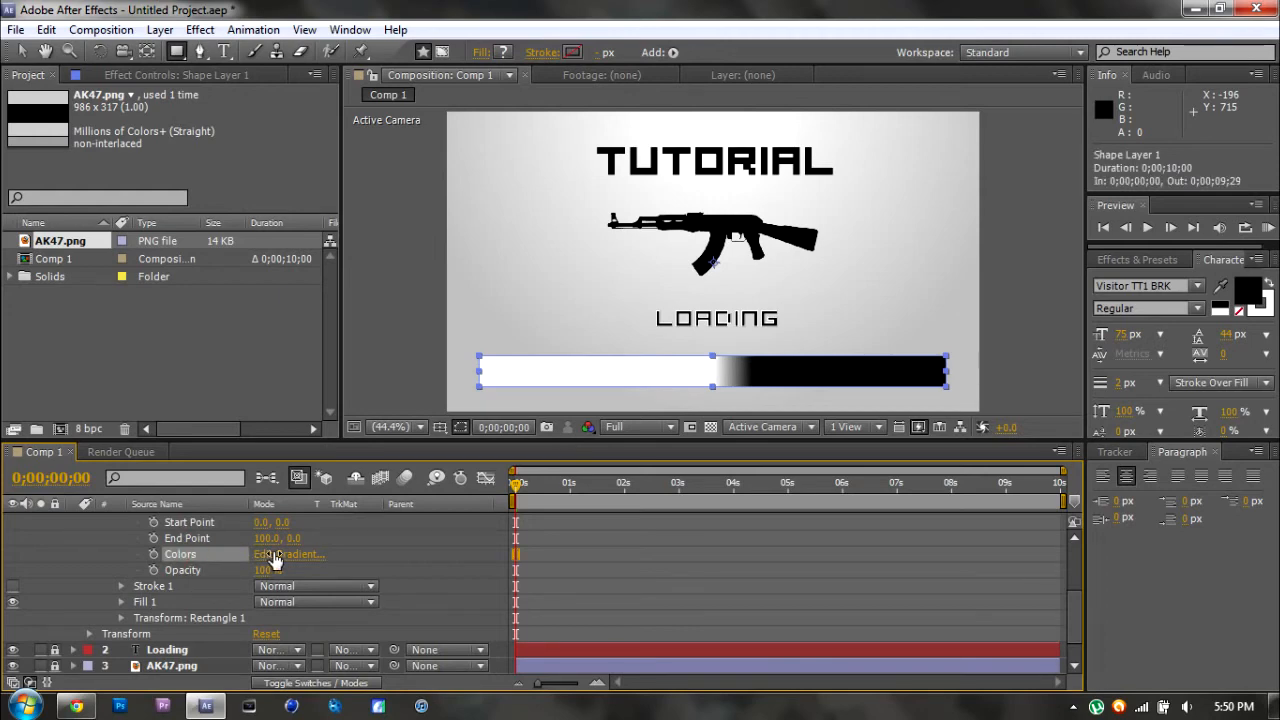
left_click(273, 554)
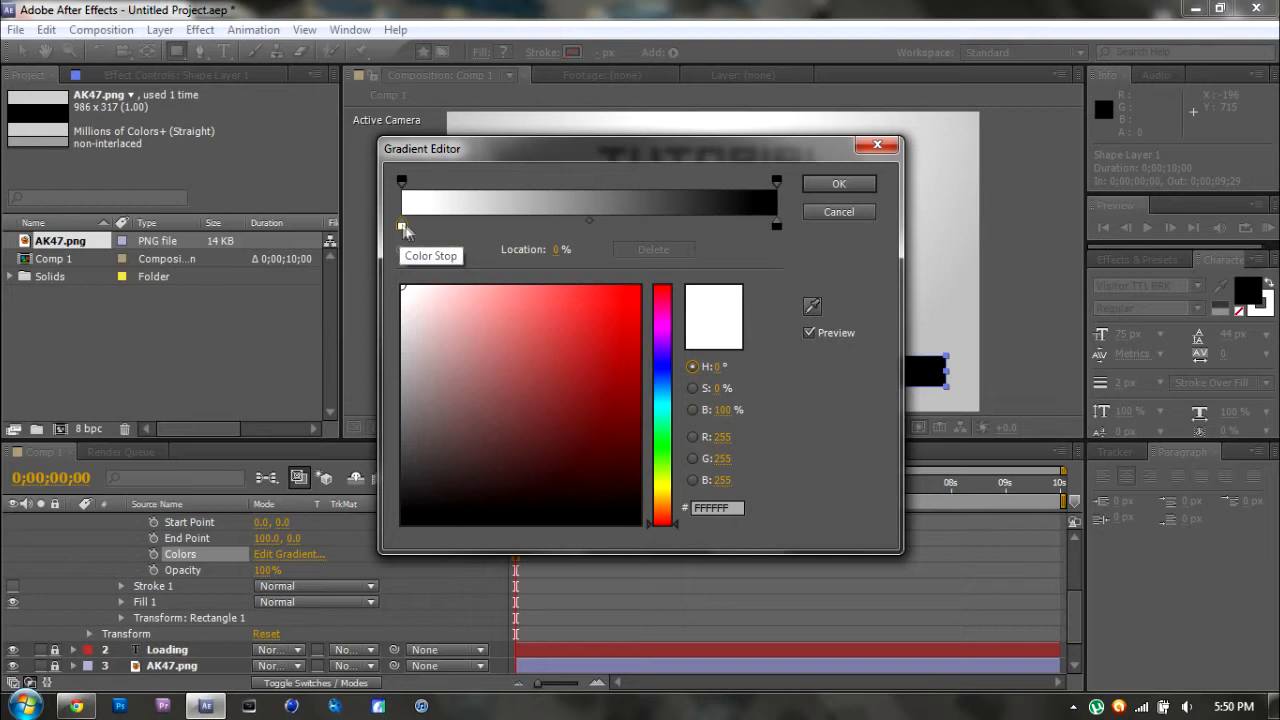
left_click(593, 226)
left_click_drag(593, 227, 588, 228)
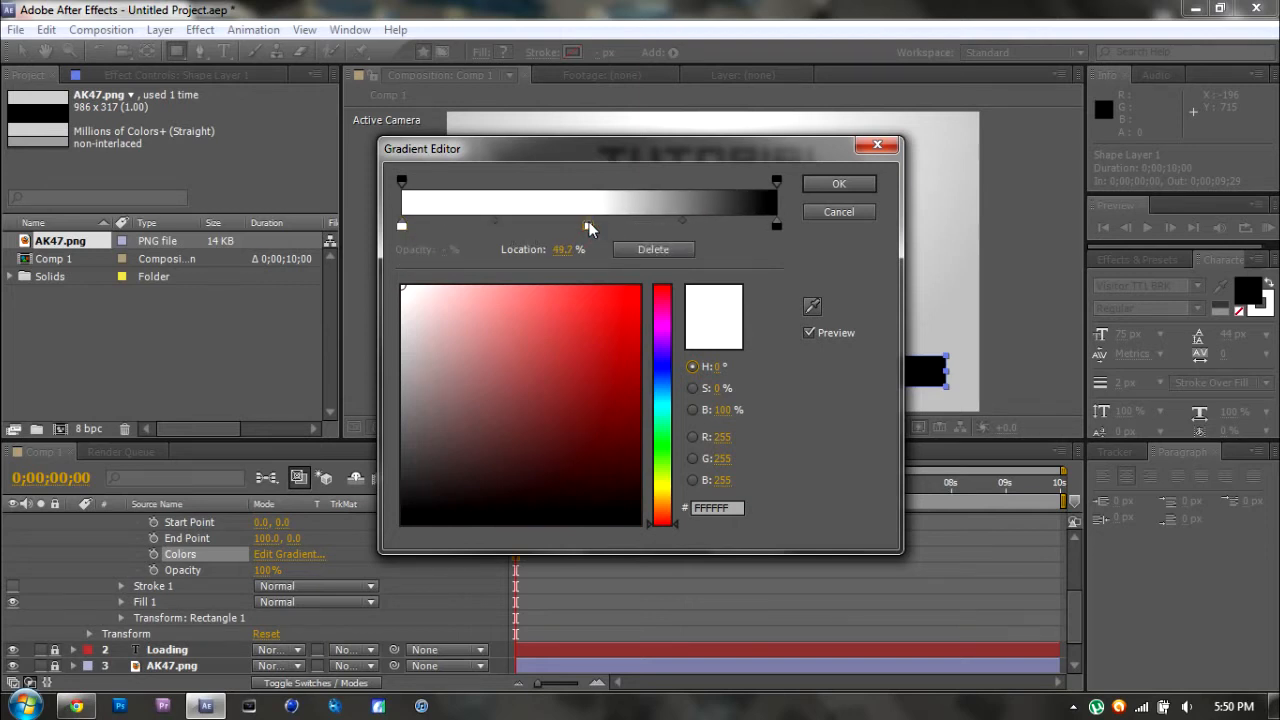
left_click(563, 249)
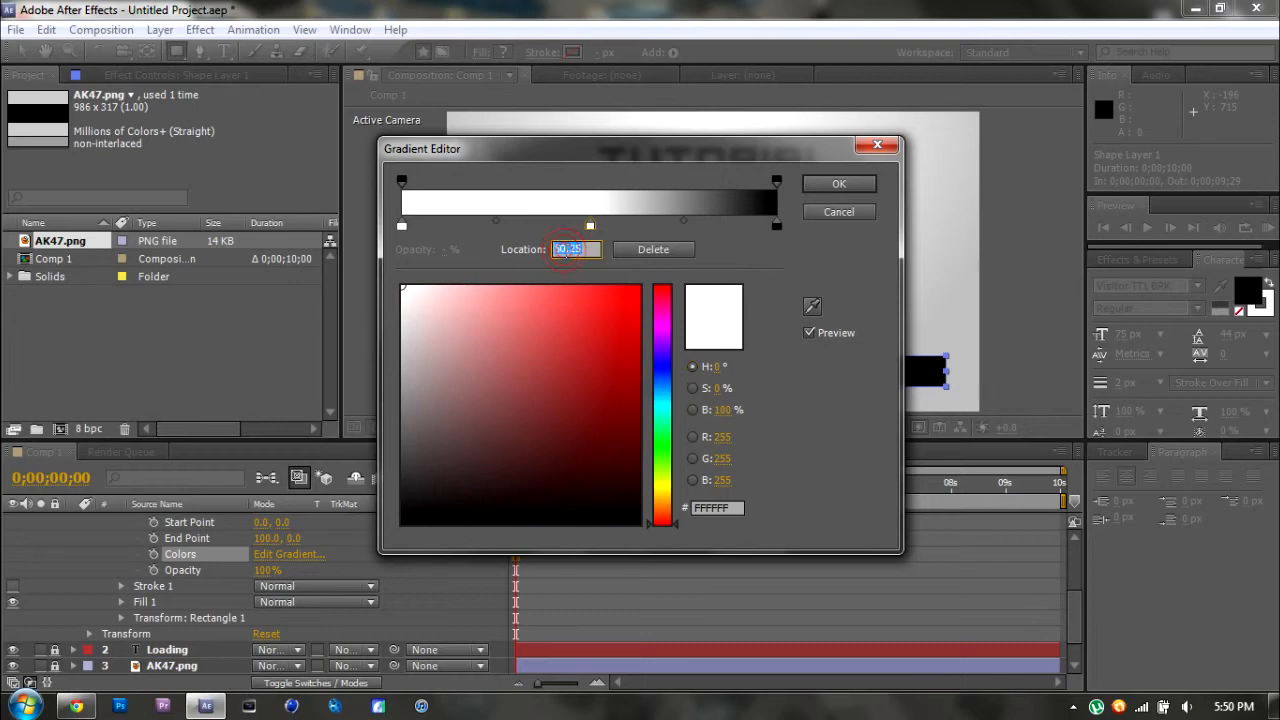
type("50")
key("Return")
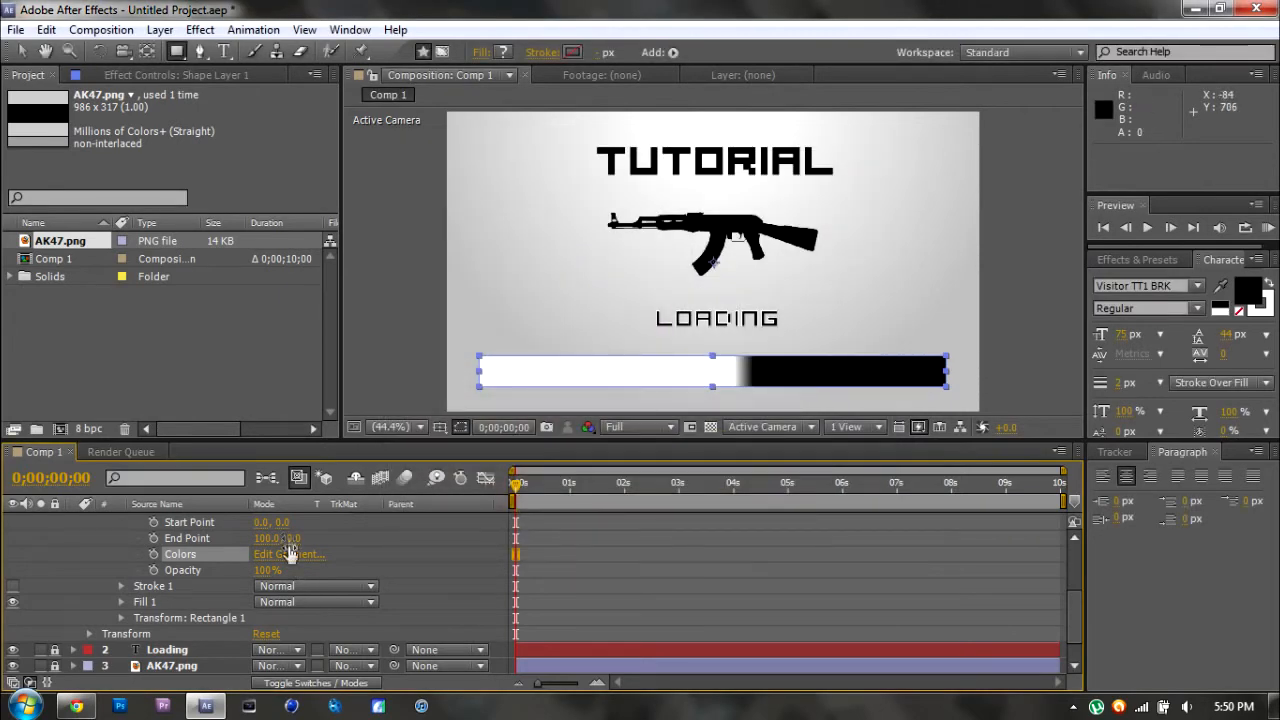
Add a black (000000) color stop at 50.1% to the gradient fill for a hard white-to-black edge.
left_click(288, 555)
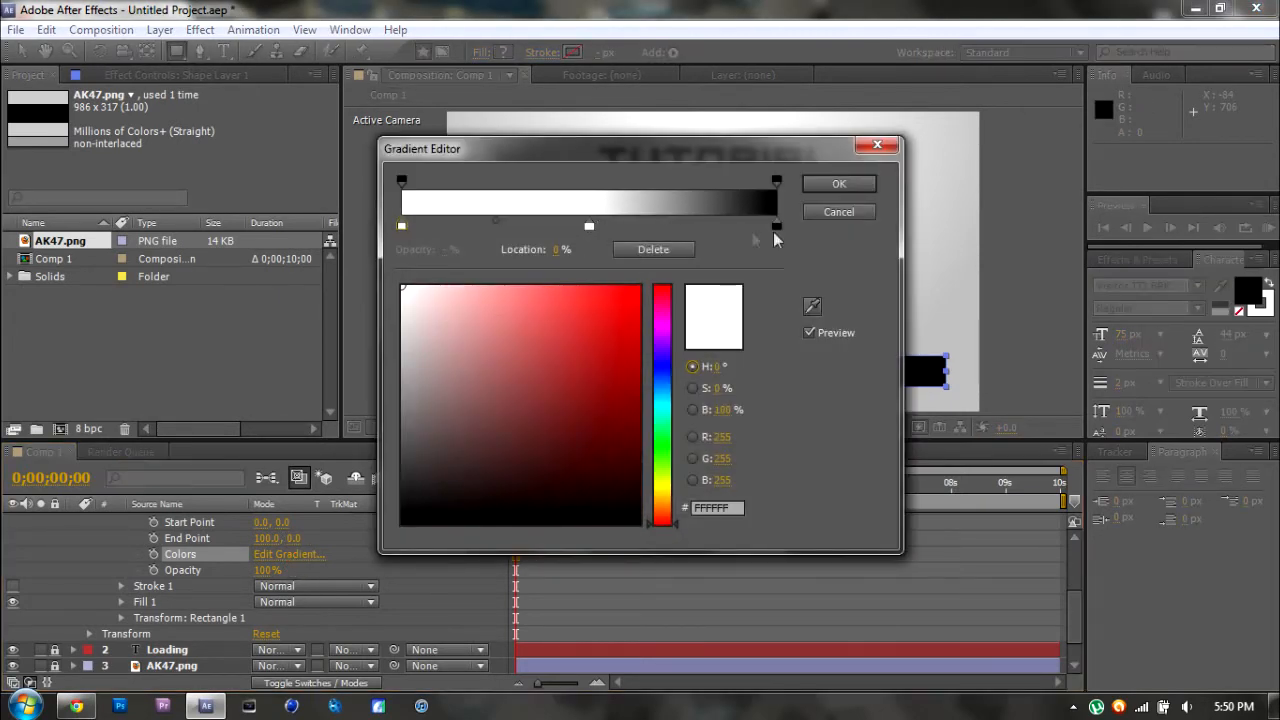
left_click_drag(777, 231, 786, 220)
left_click_drag(700, 228, 617, 231)
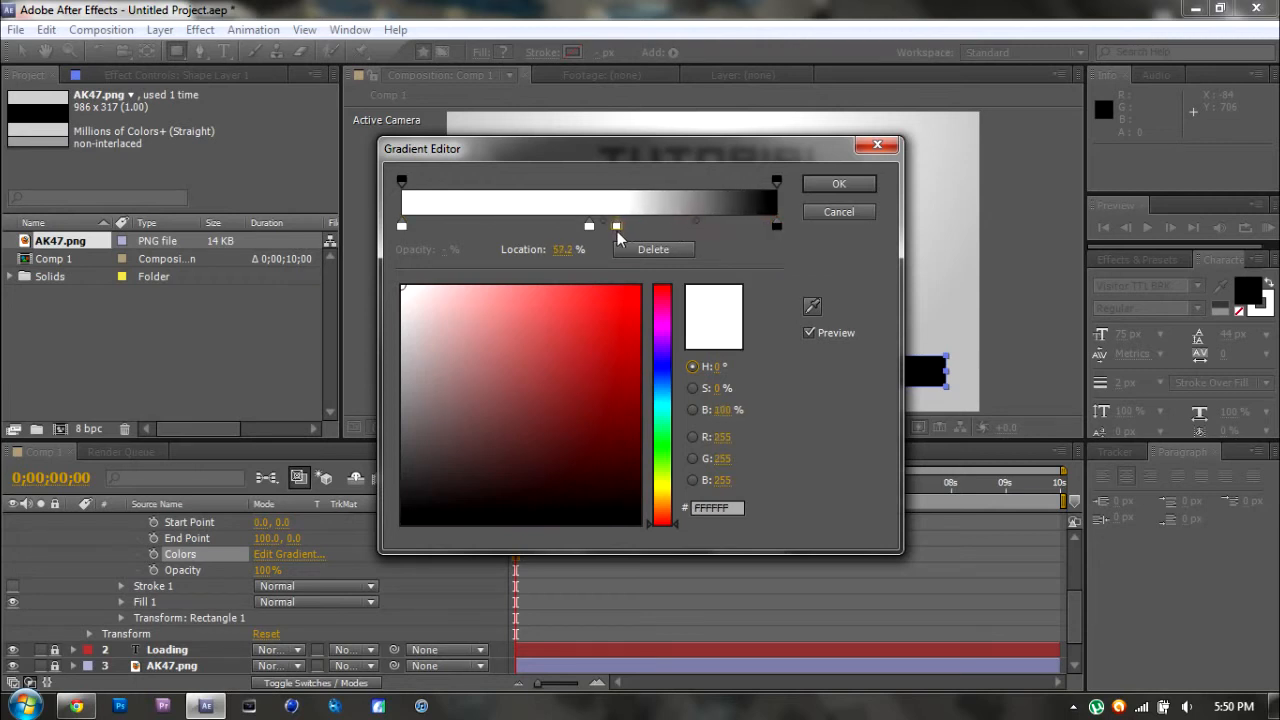
left_click(566, 249)
type("50.")
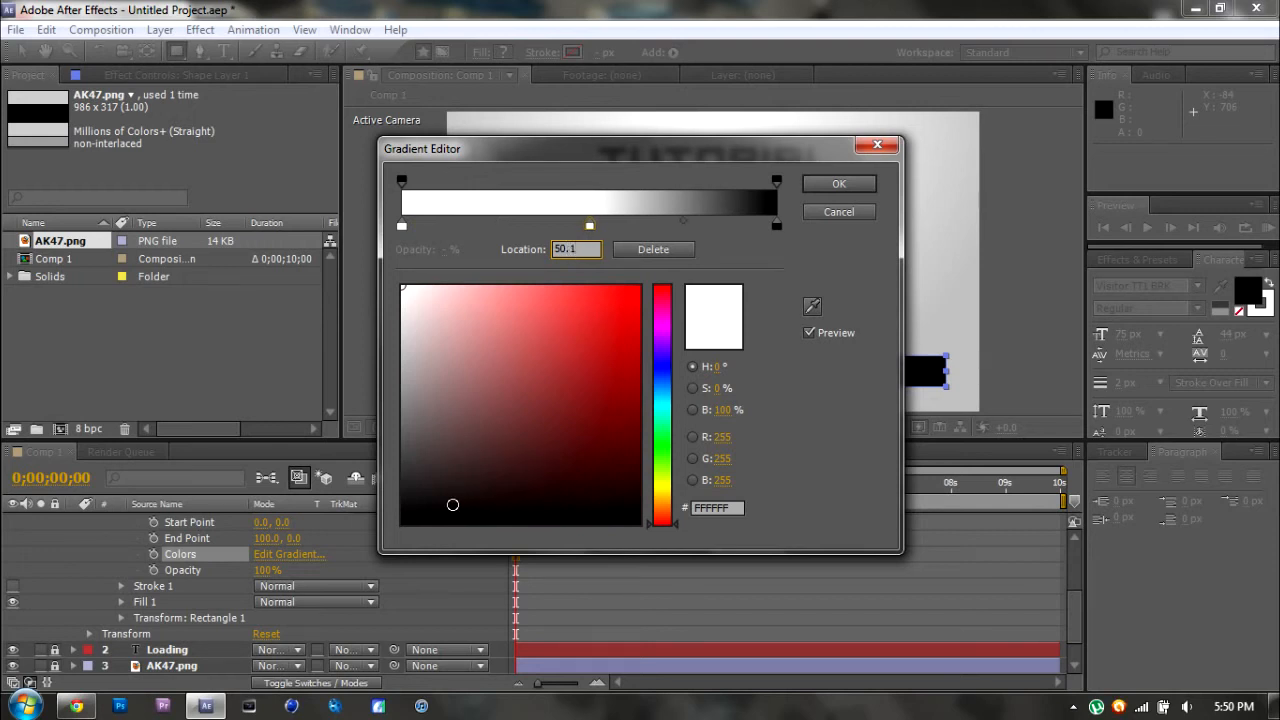
left_click_drag(452, 504, 403, 522)
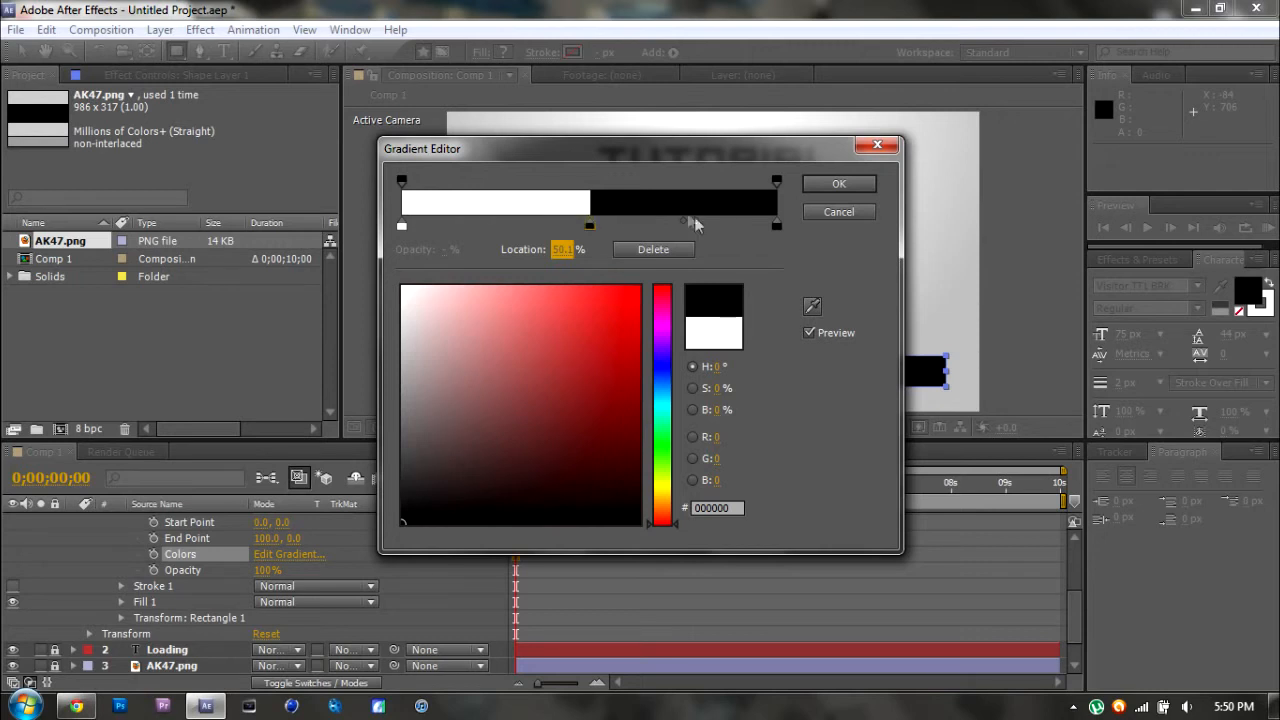
left_click(839, 184)
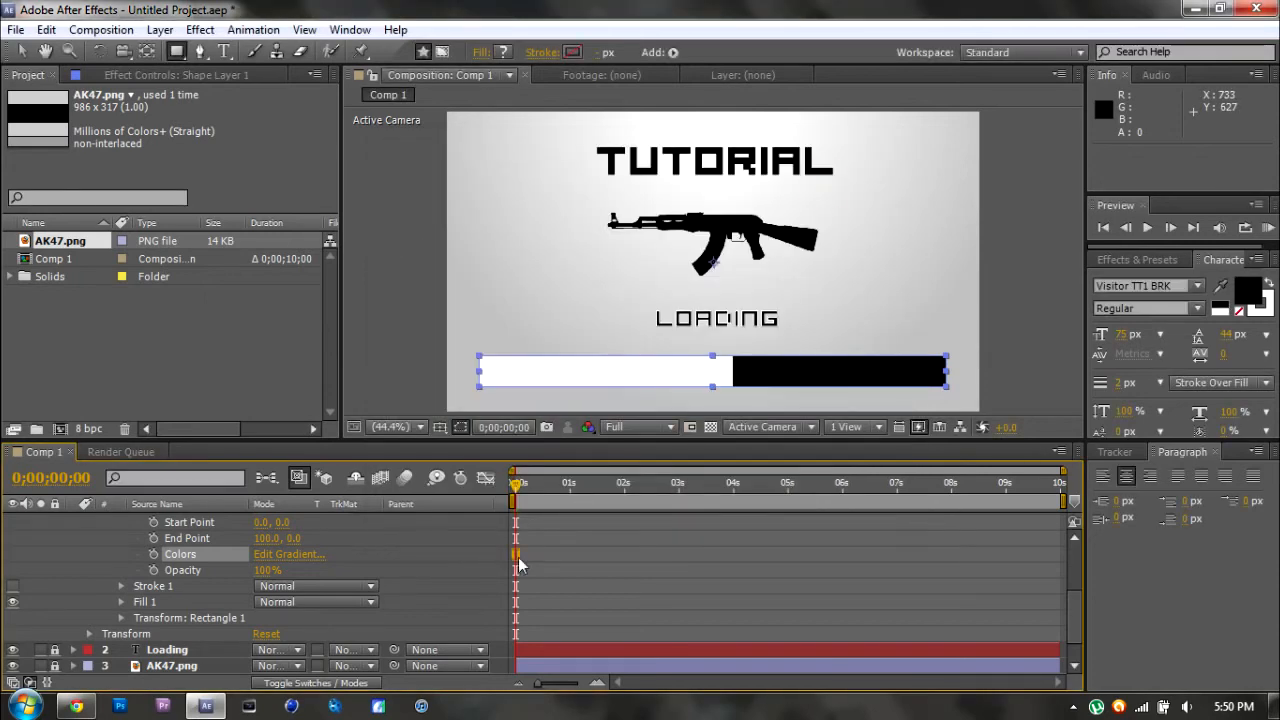
Keyframe the gradient fill at the composition's start with Start Point -1133, 0 and End Point 0, 0, making the bar fully black.
left_click(153, 522)
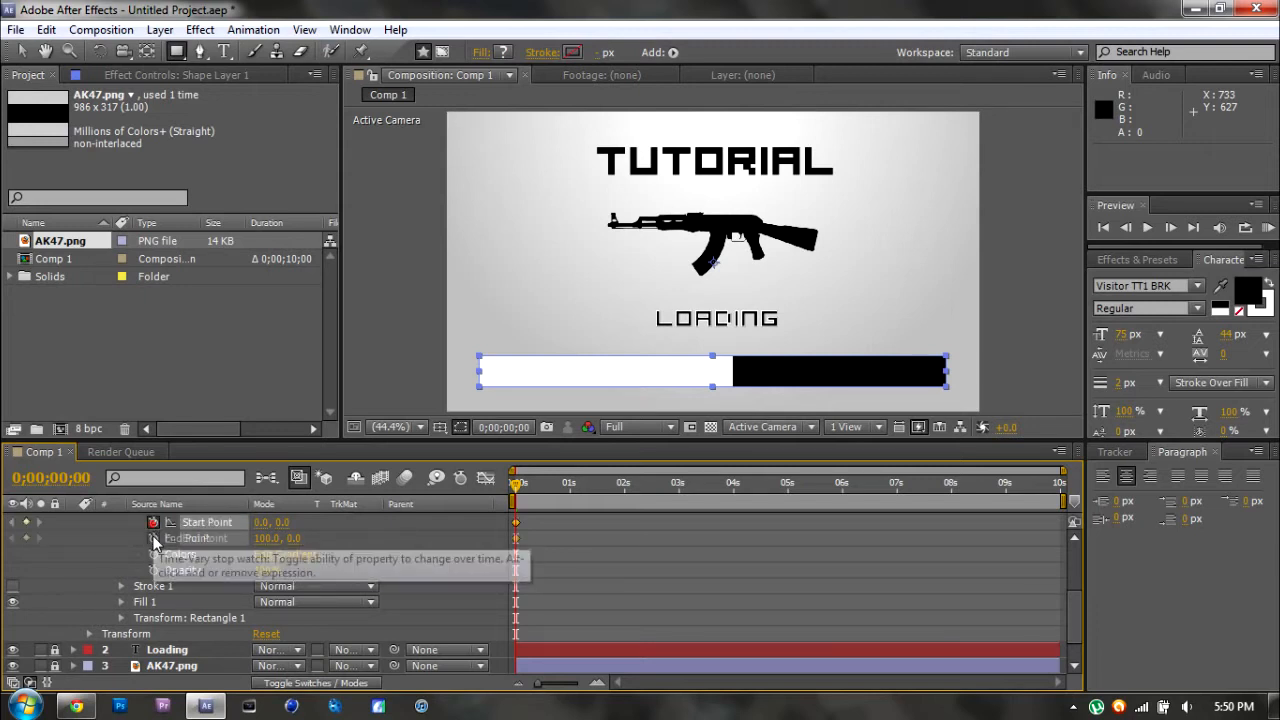
left_click(153, 538)
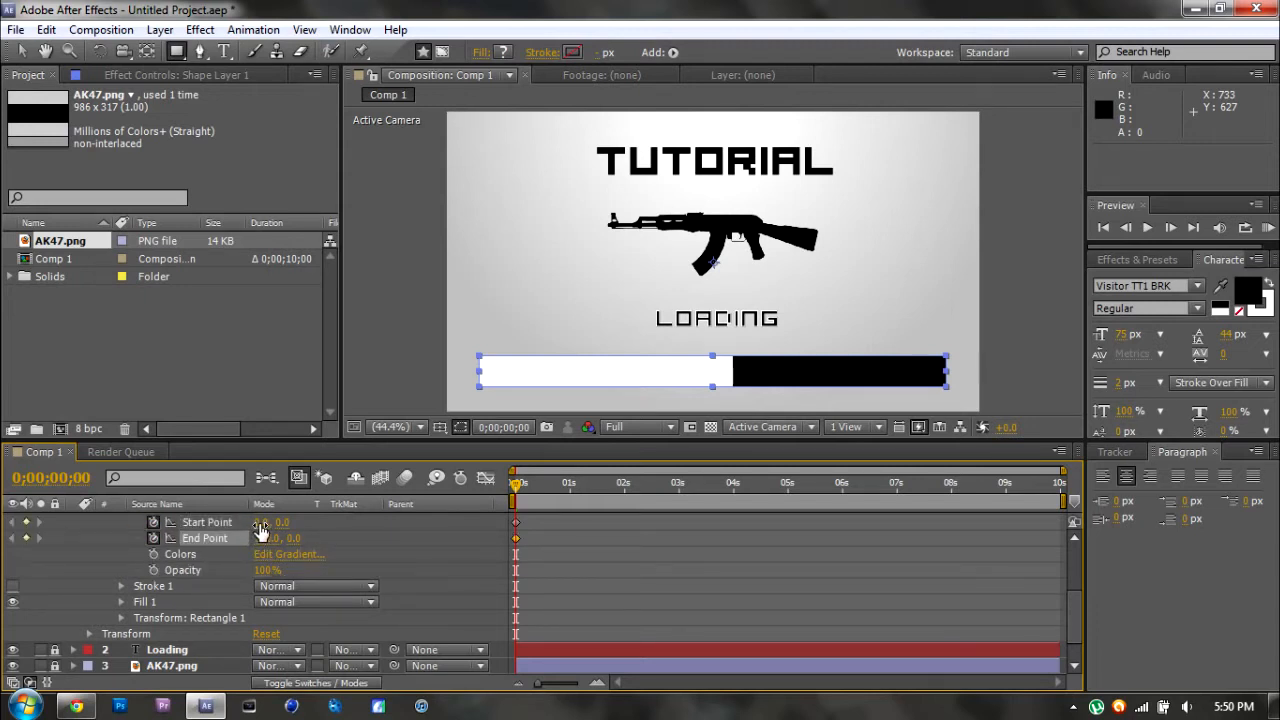
left_click_drag(262, 523, 14, 532)
left_click_drag(263, 521, 192, 531)
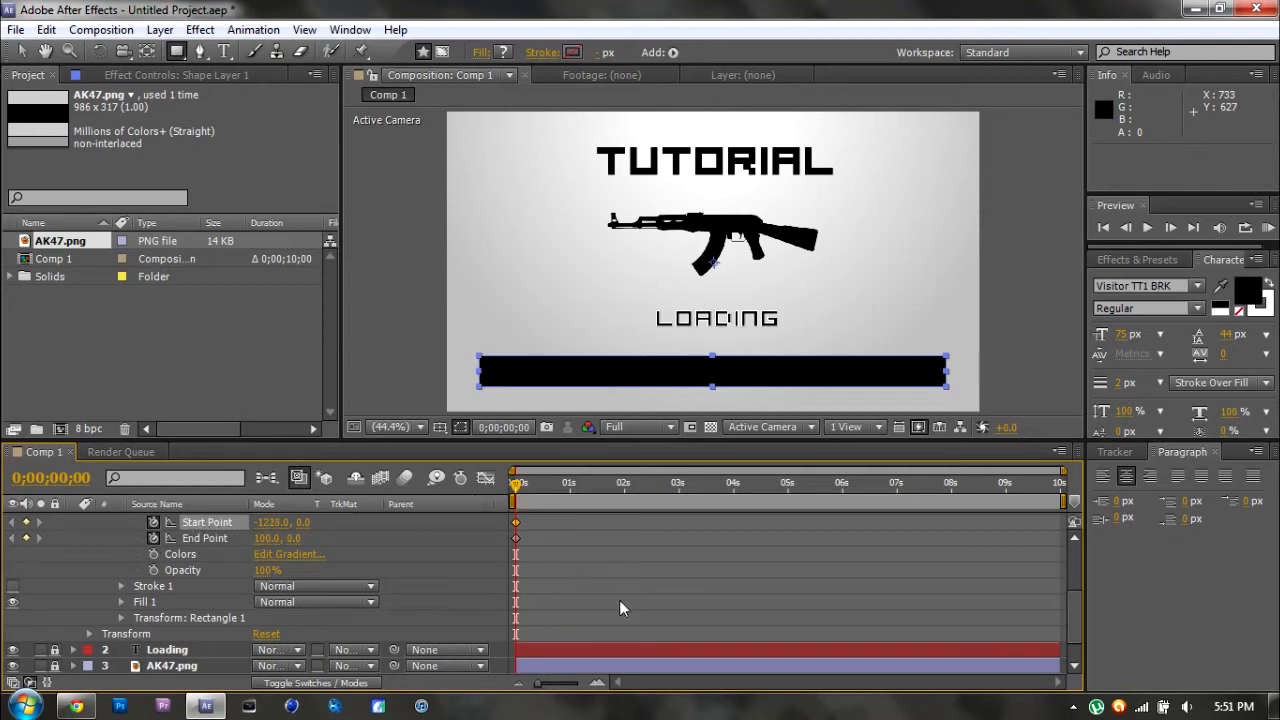
left_click(266, 539)
key("Return")
left_click_drag(266, 528, 377, 545)
At 0;00;05;00, keyframe the gradient's End Point at 2266, 0 so white fills the whole bar.
left_click_drag(707, 482, 789, 491)
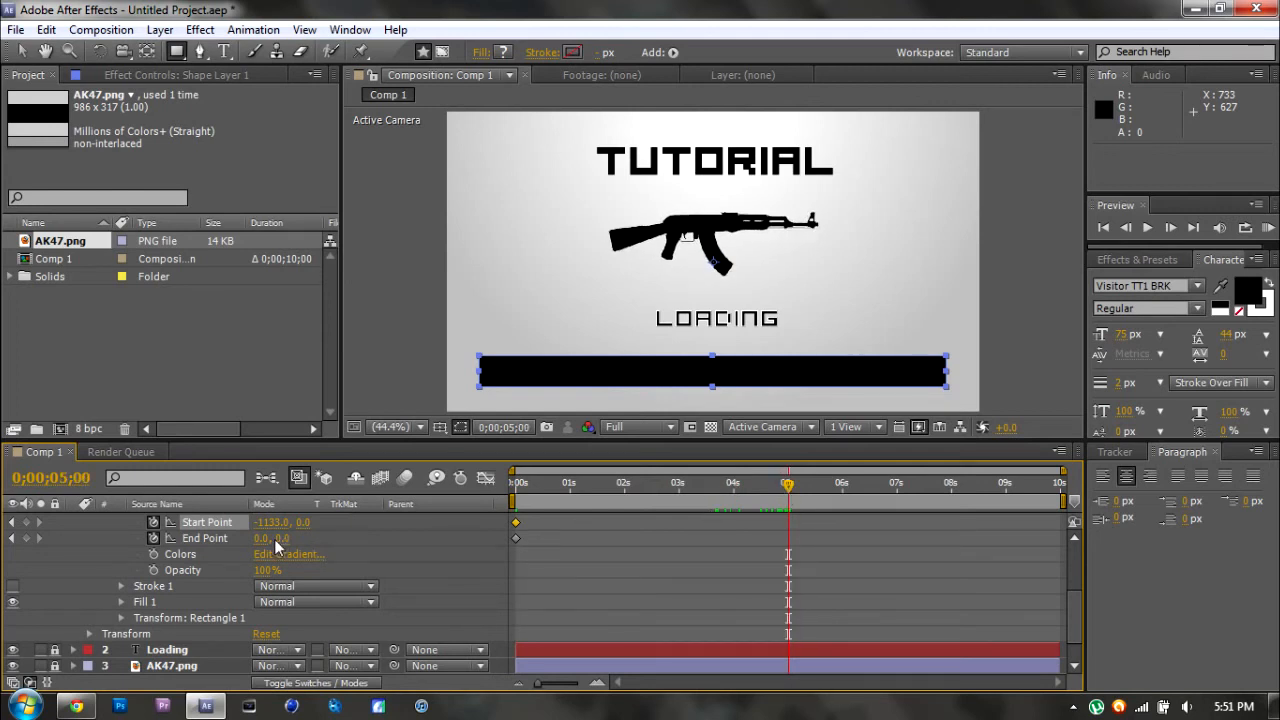
left_click_drag(262, 541, 1262, 592)
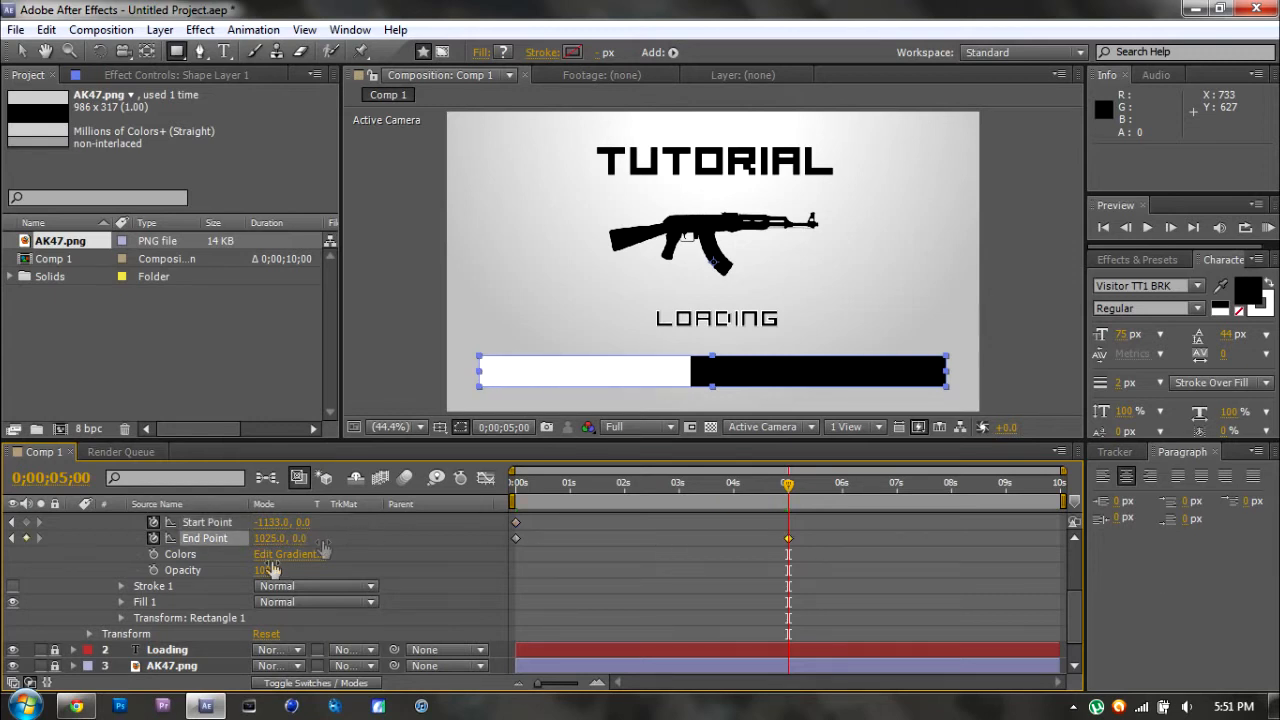
left_click_drag(265, 539, 700, 546)
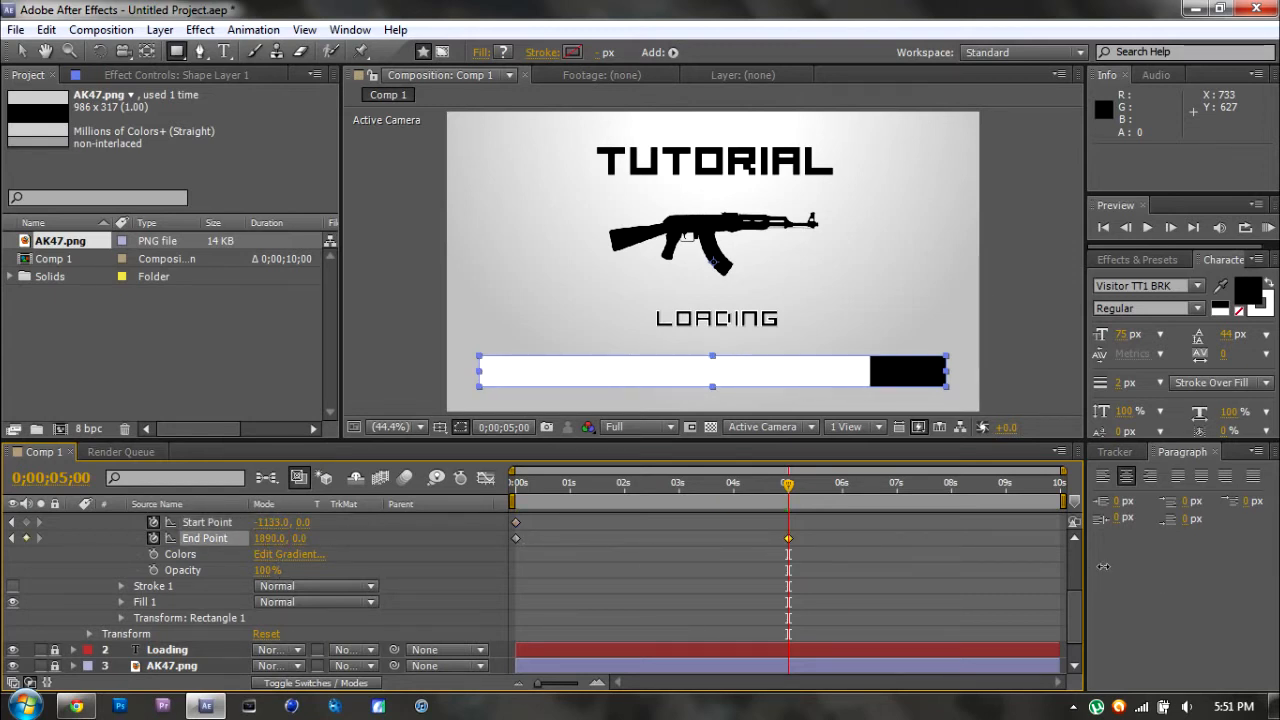
left_click_drag(264, 538, 605, 544)
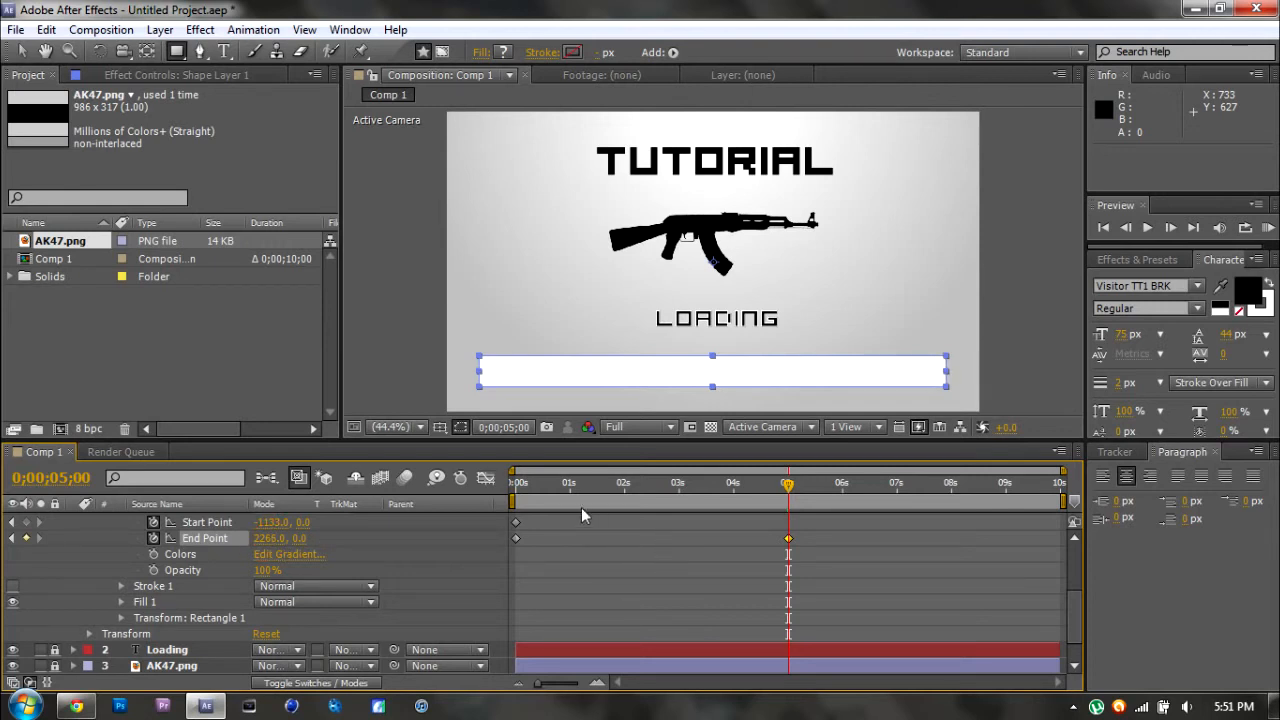
Preview the loading bar filling from the start of the composition and return to the first frame.
left_click_drag(526, 483, 514, 483)
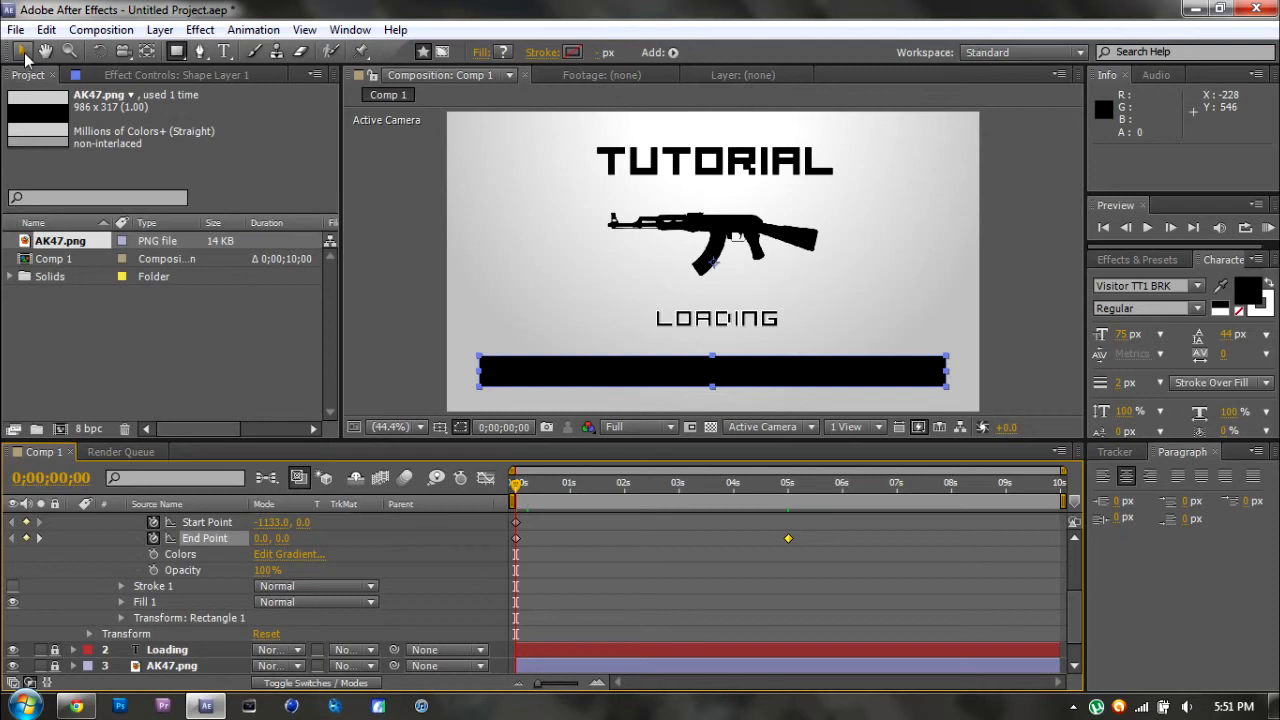
key("space")
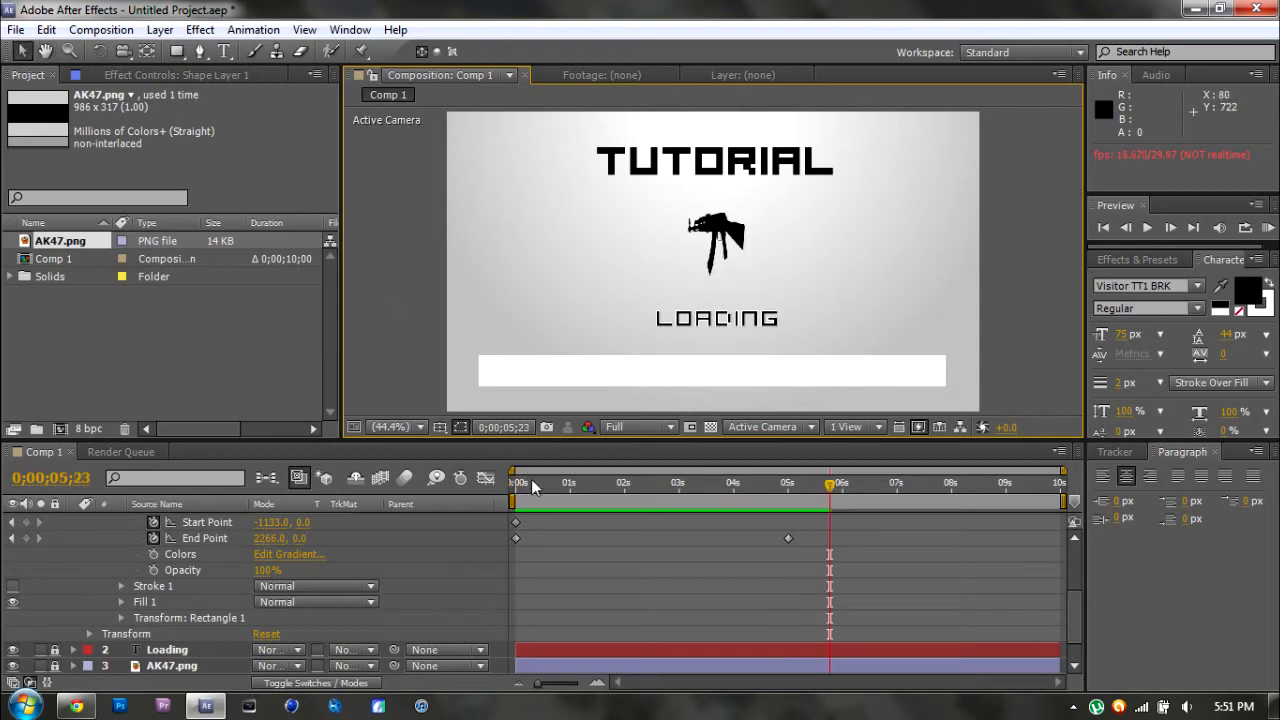
left_click_drag(532, 484, 481, 484)
scroll(100, 577, "up", 3)
scroll(96, 577, "down", 3)
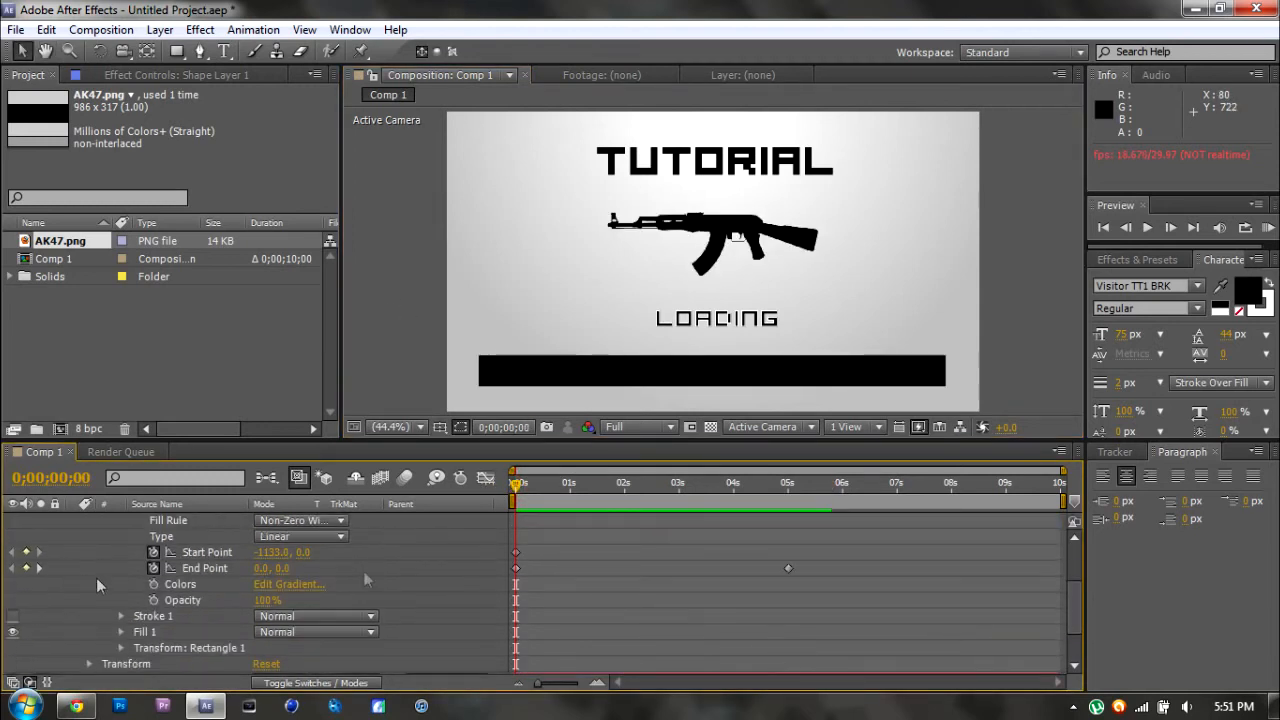
Keyframe Rectangle 1's Opacity at 100% at 0;00;05;00 and 0% one frame later.
left_click(788, 485)
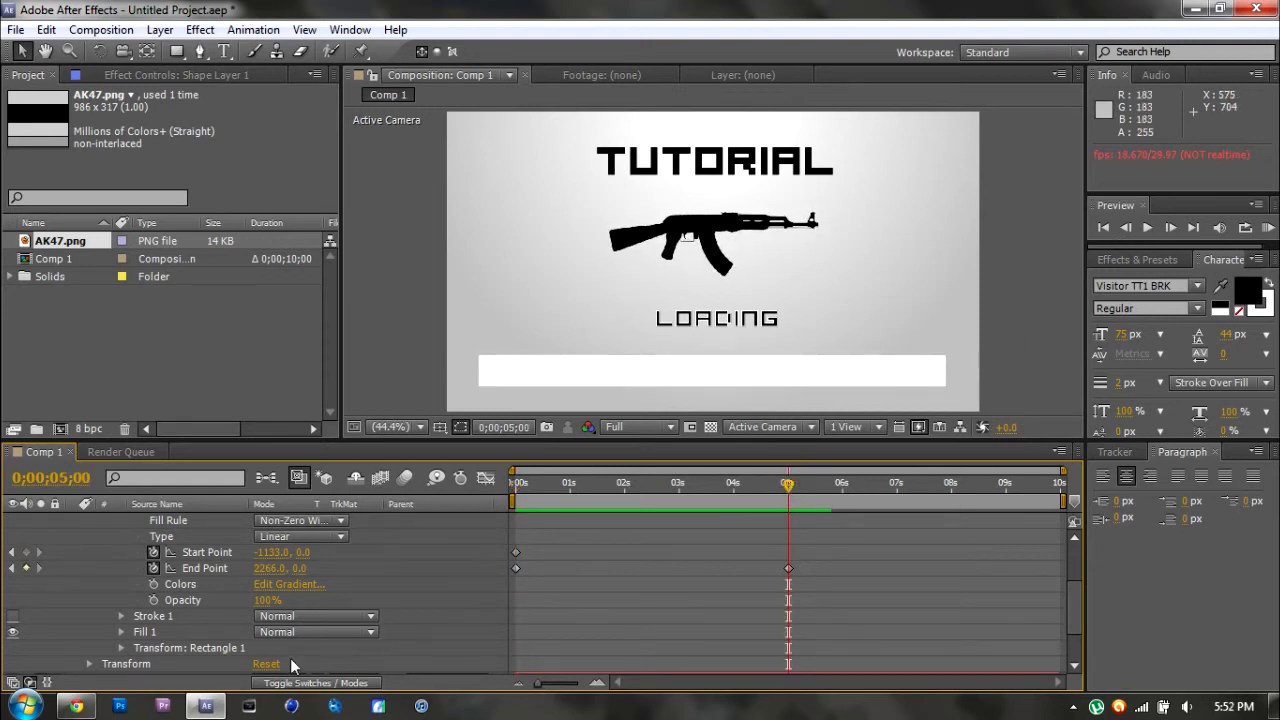
left_click(120, 647)
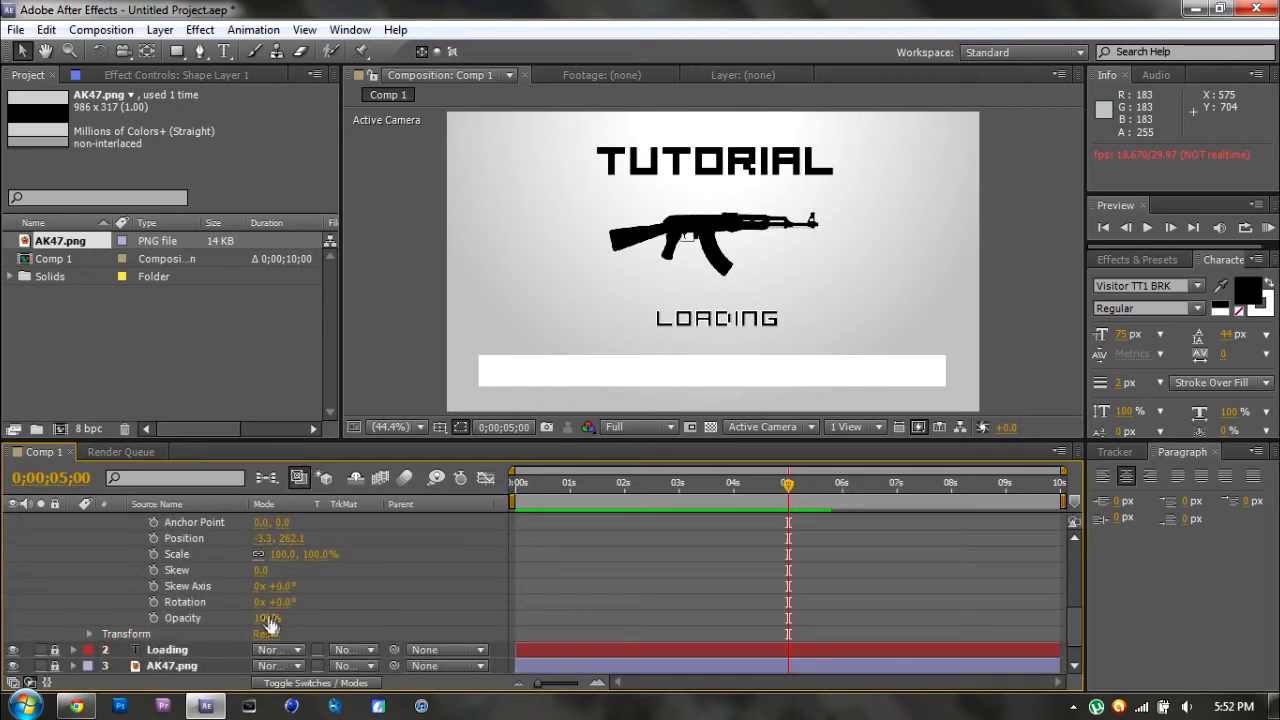
left_click(153, 618)
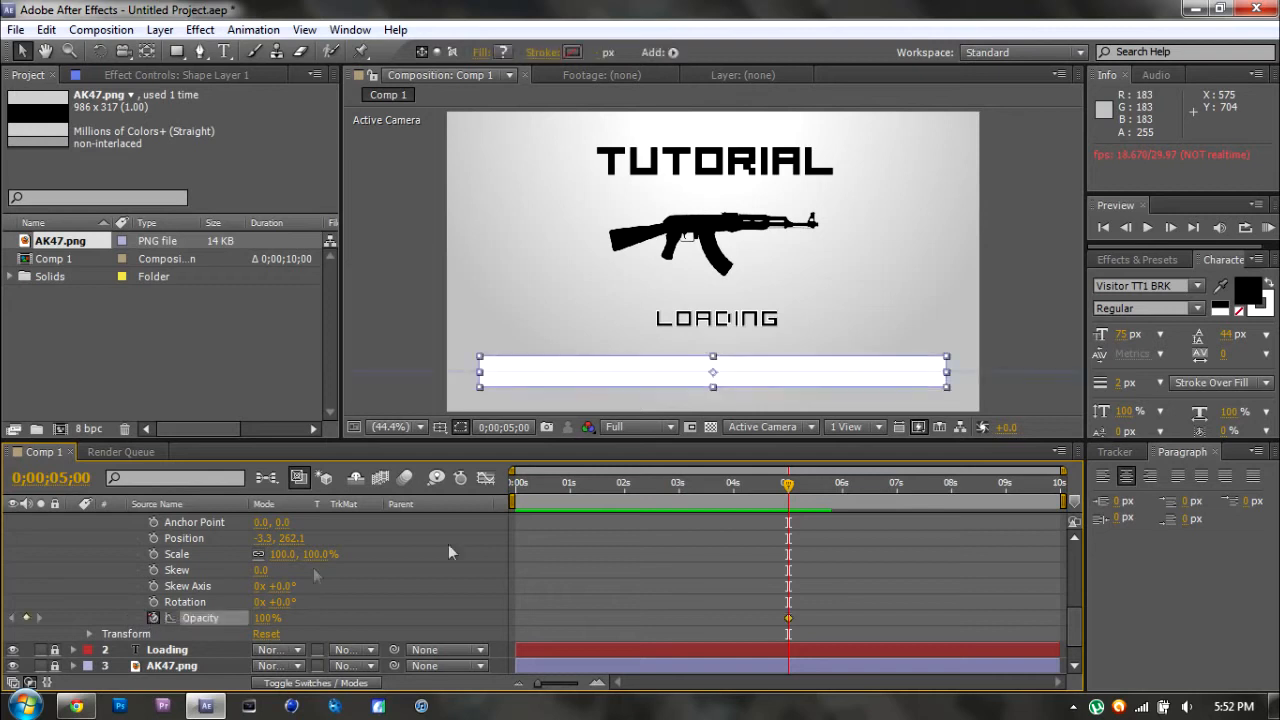
left_click(1170, 228)
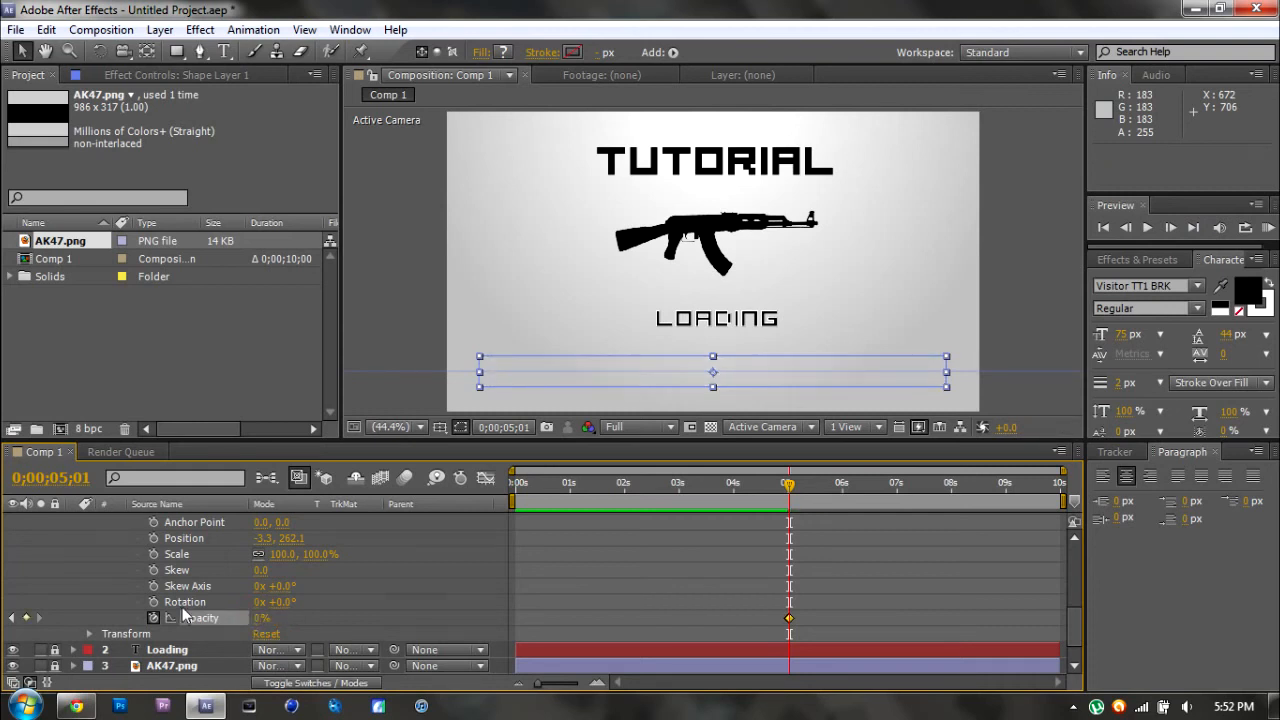
Preview the composition from the start to check that the bar disappears once it has filled.
left_click_drag(530, 483, 489, 483)
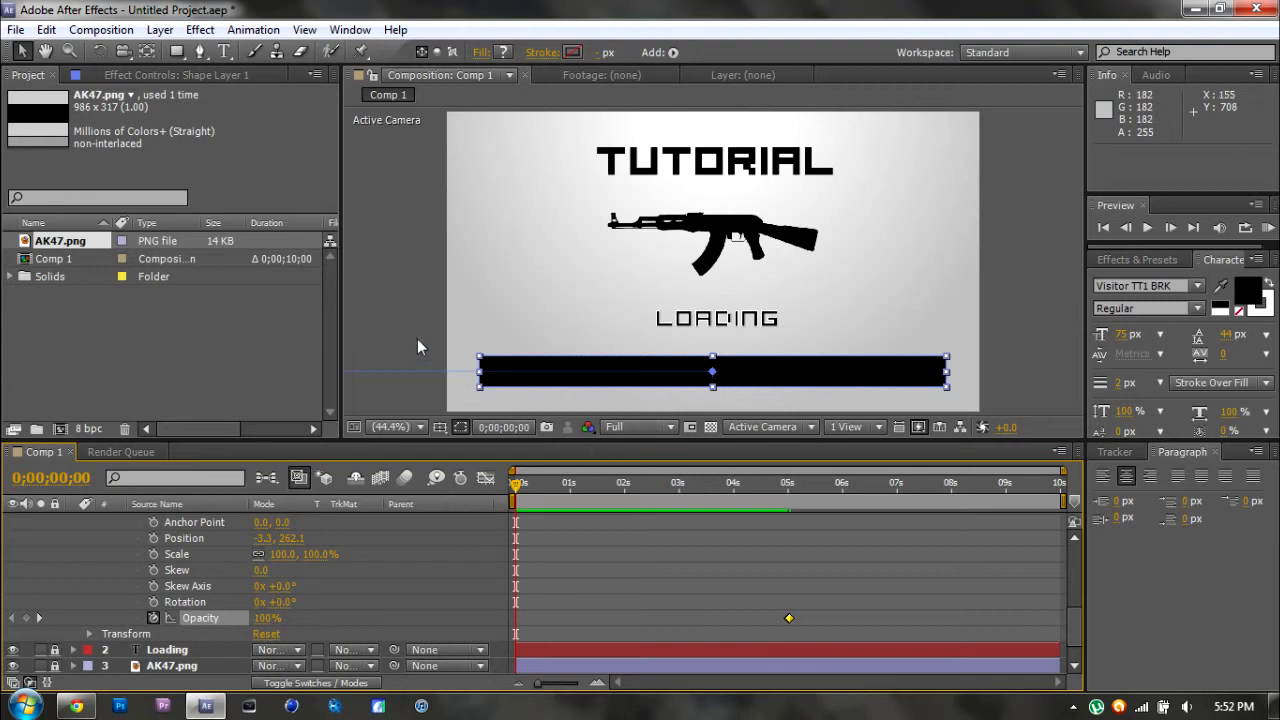
left_click(419, 344)
key("space")
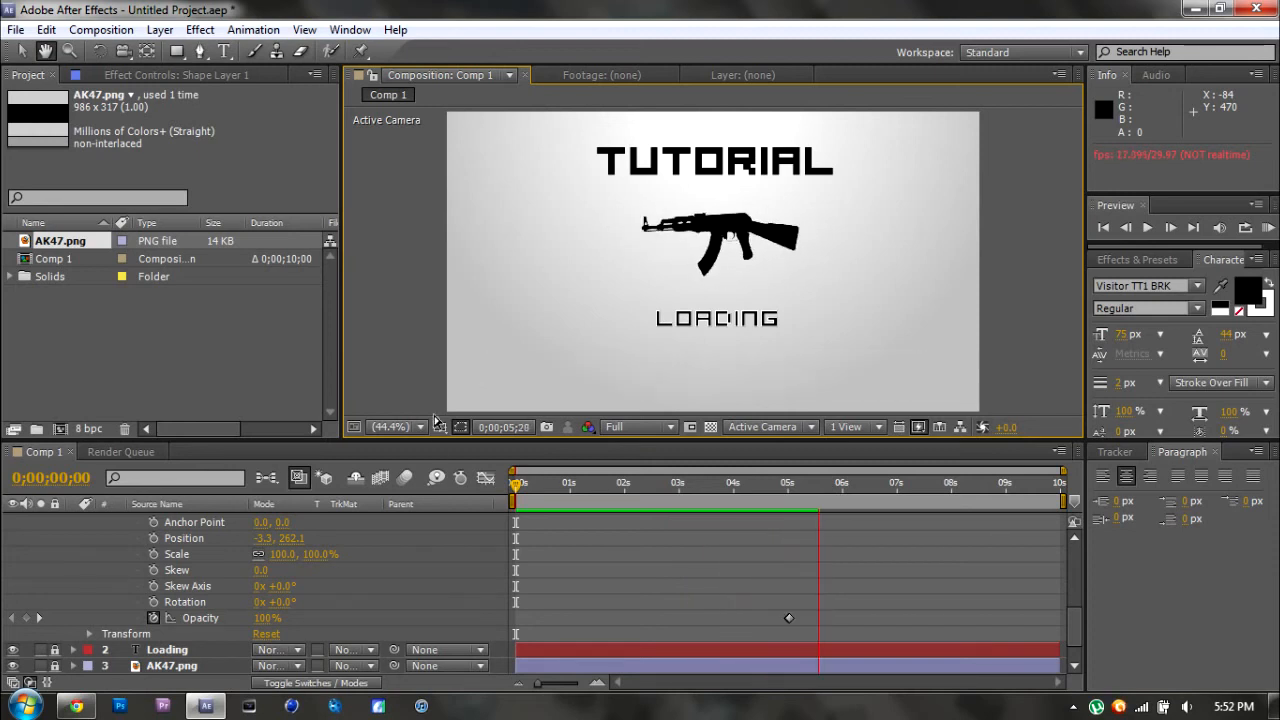
key("space")
Collapse Shape Layer 1 and lock it.
scroll(107, 540, "up", 5)
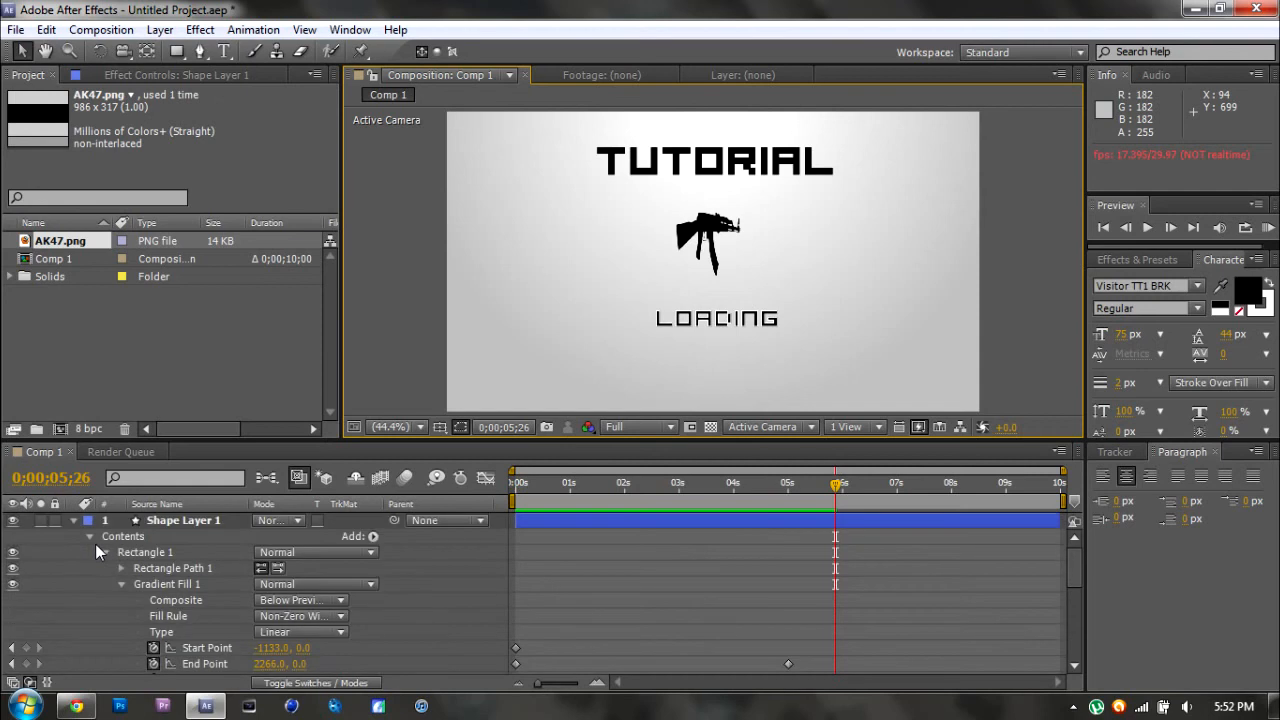
left_click(72, 520)
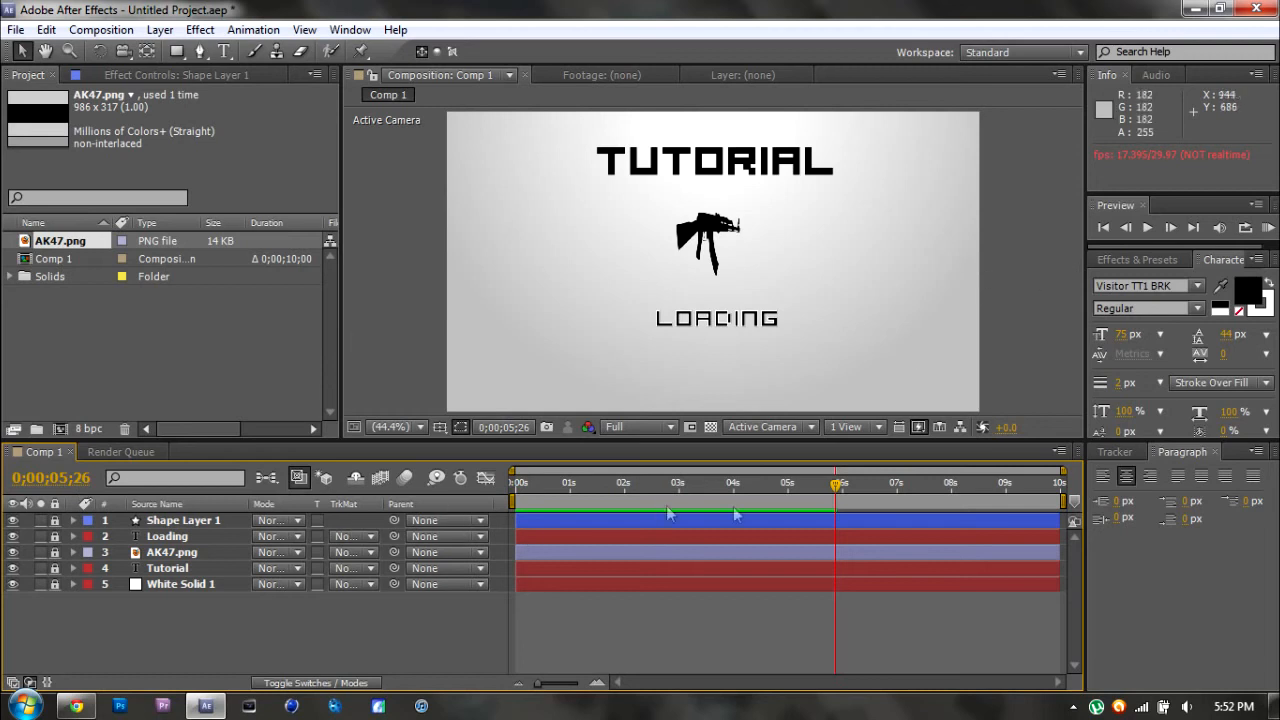
At 0;00;05;01, create a text box beneath LOADING, enter COMPLETE, and select all of its text.
left_click_drag(828, 494, 789, 489)
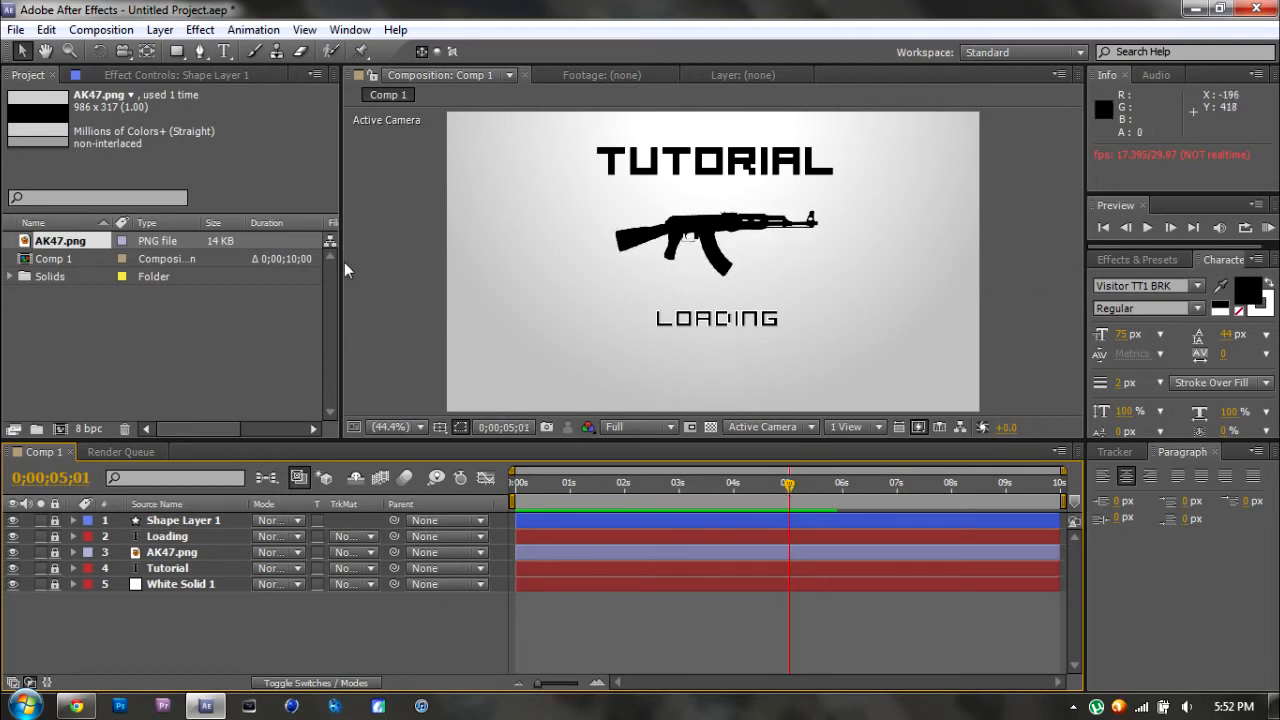
left_click(224, 51)
left_click_drag(567, 348, 733, 391)
left_click_drag(828, 394, 872, 390)
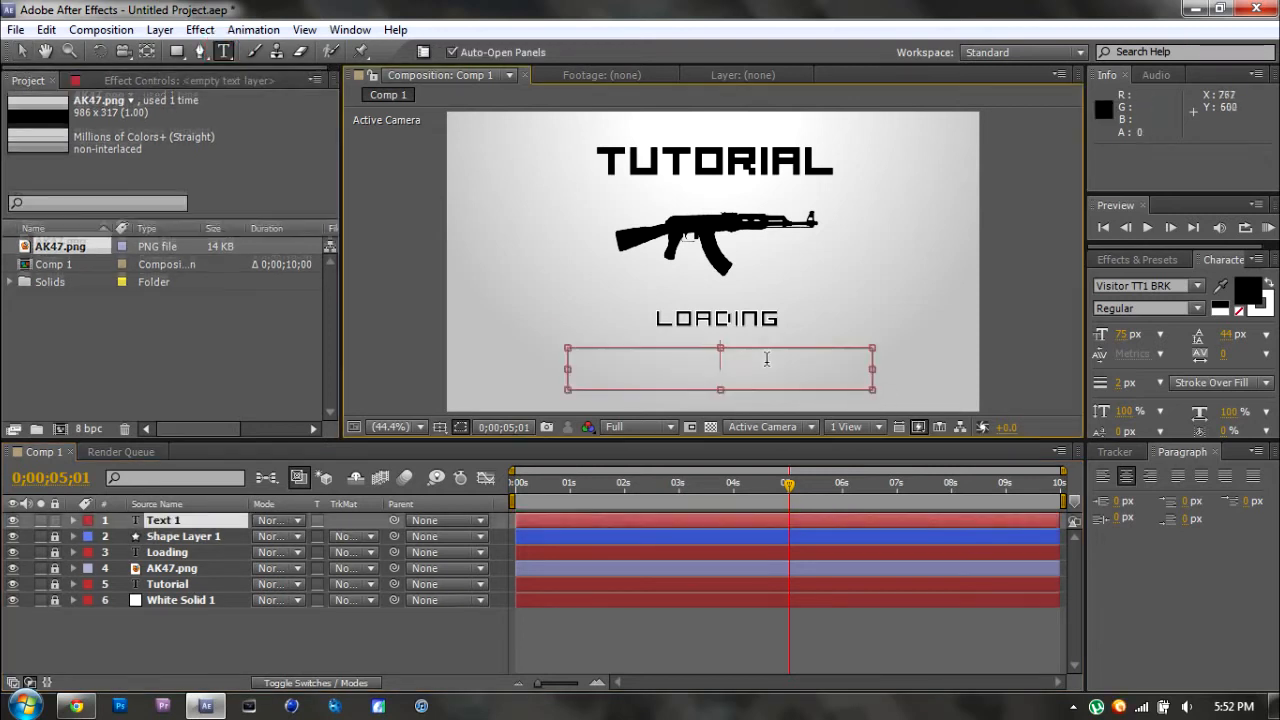
type("COMPLETE")
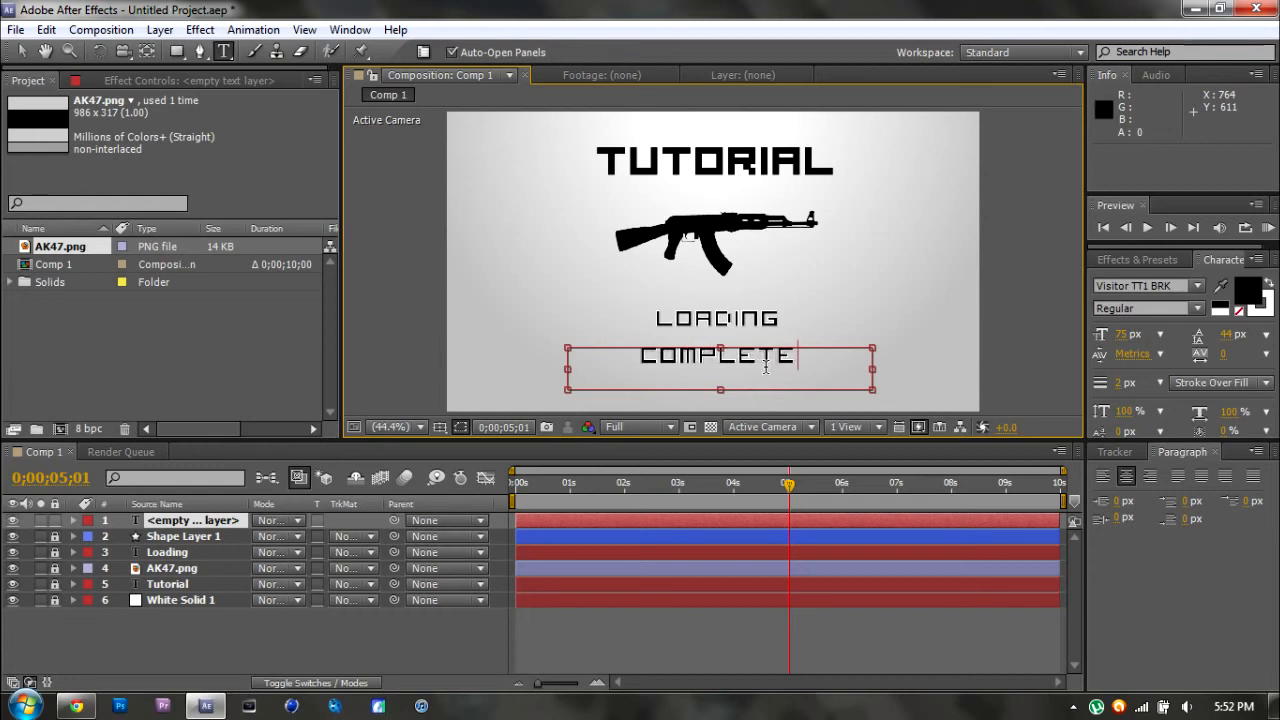
key("ctrl+a")
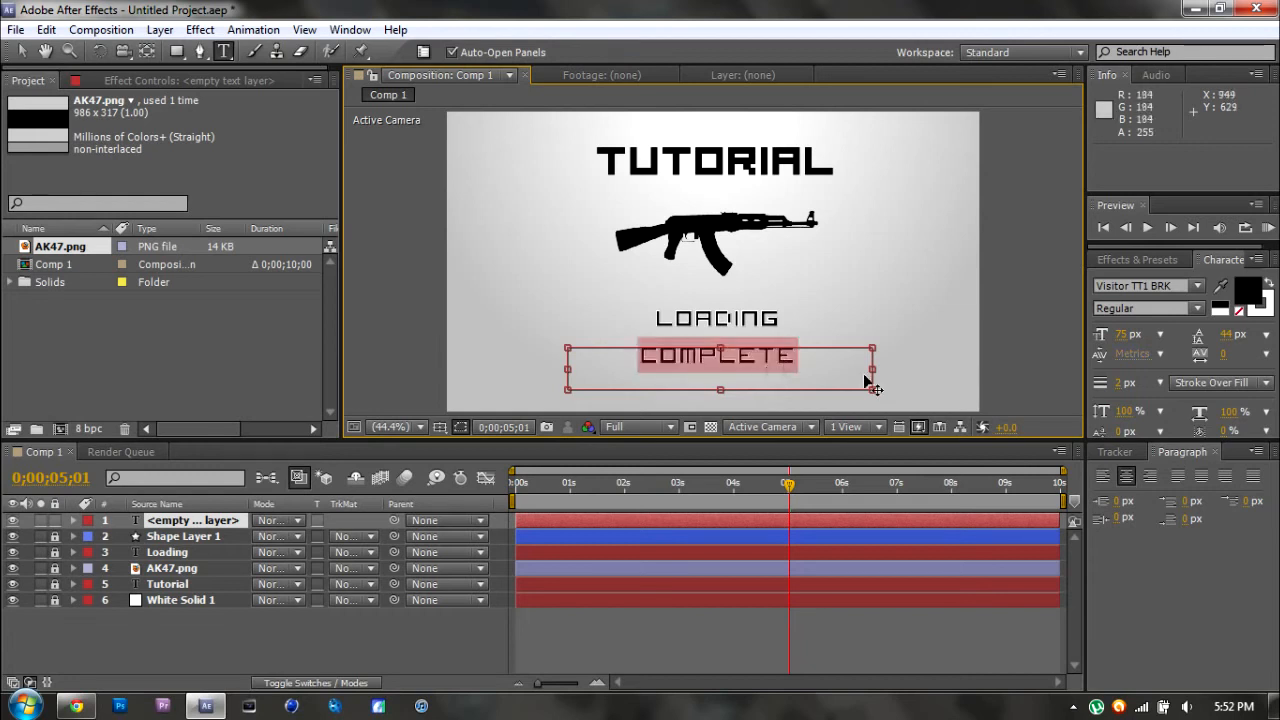
Set the COMPLETE text to 125 px and position it at about 651.4, 631.1 beneath LOADING.
left_click(1125, 335)
type("125")
key("Return")
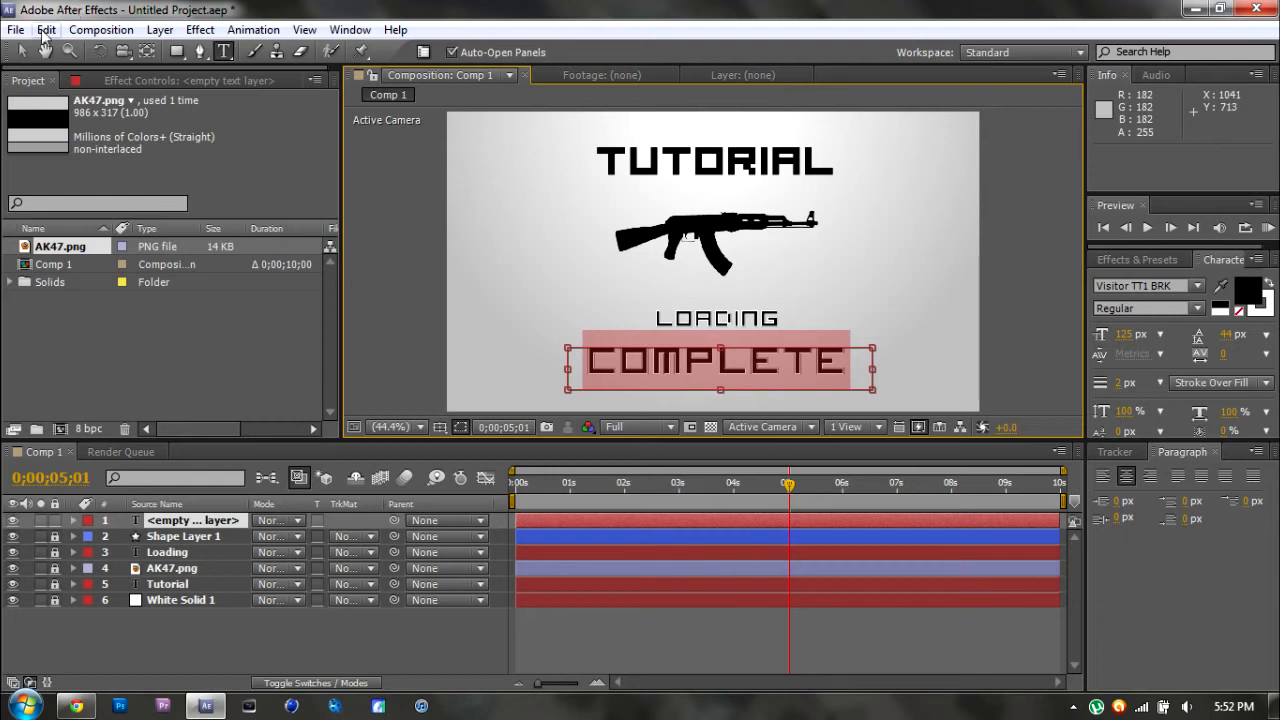
left_click(22, 51)
left_click_drag(652, 354, 651, 361)
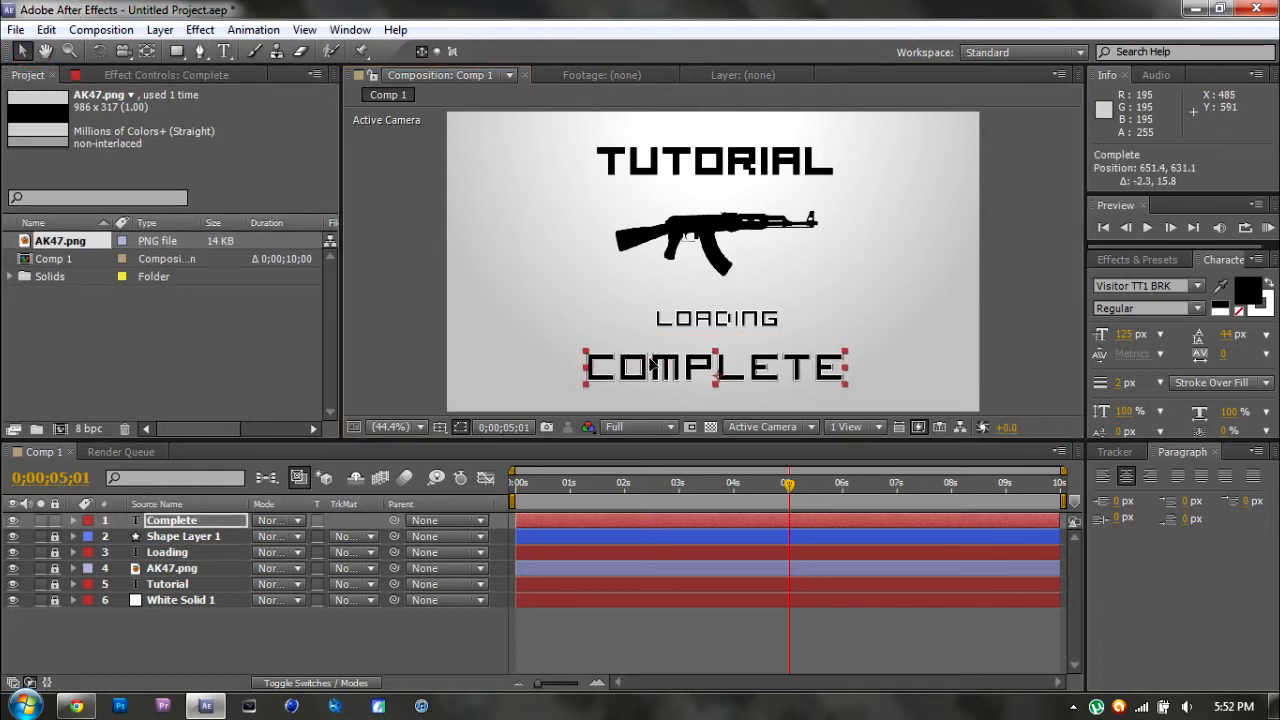
left_click(413, 342)
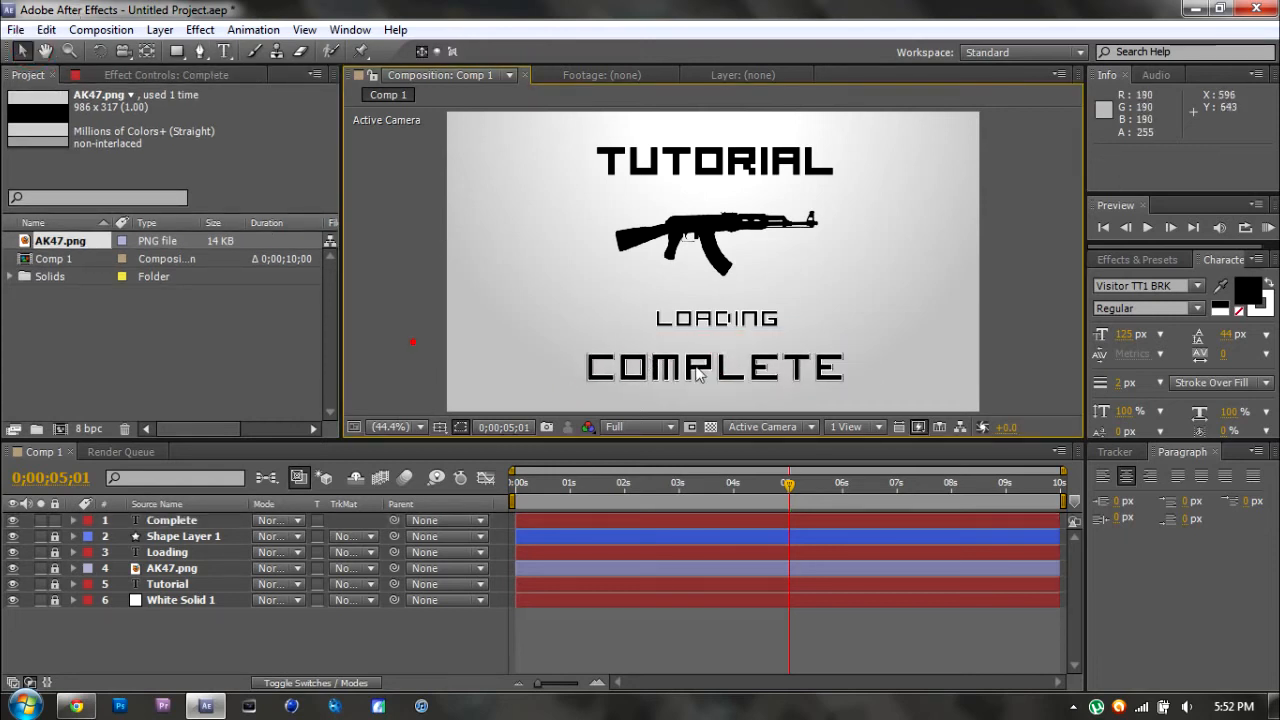
Keyframe the Complete layer's Opacity at 0% at 0;00;05;00 and 100% at 0;00;05;01.
left_click(170, 524)
left_click(73, 521)
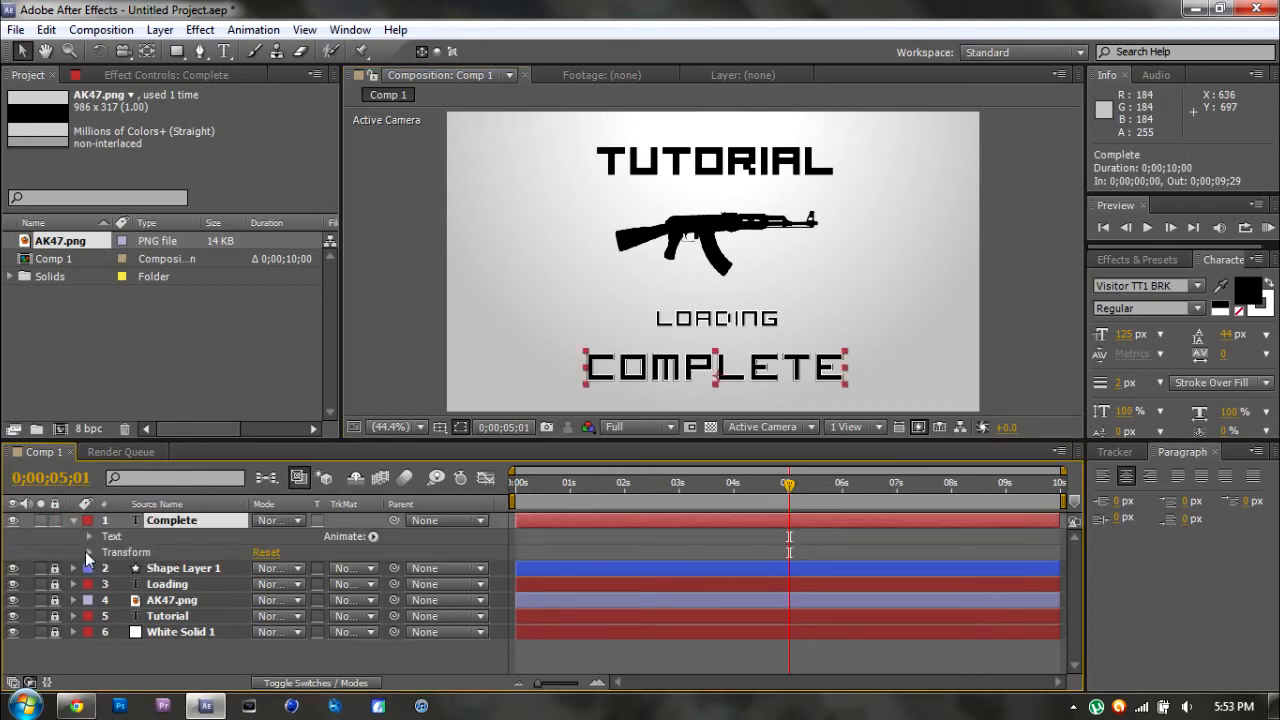
left_click(88, 552)
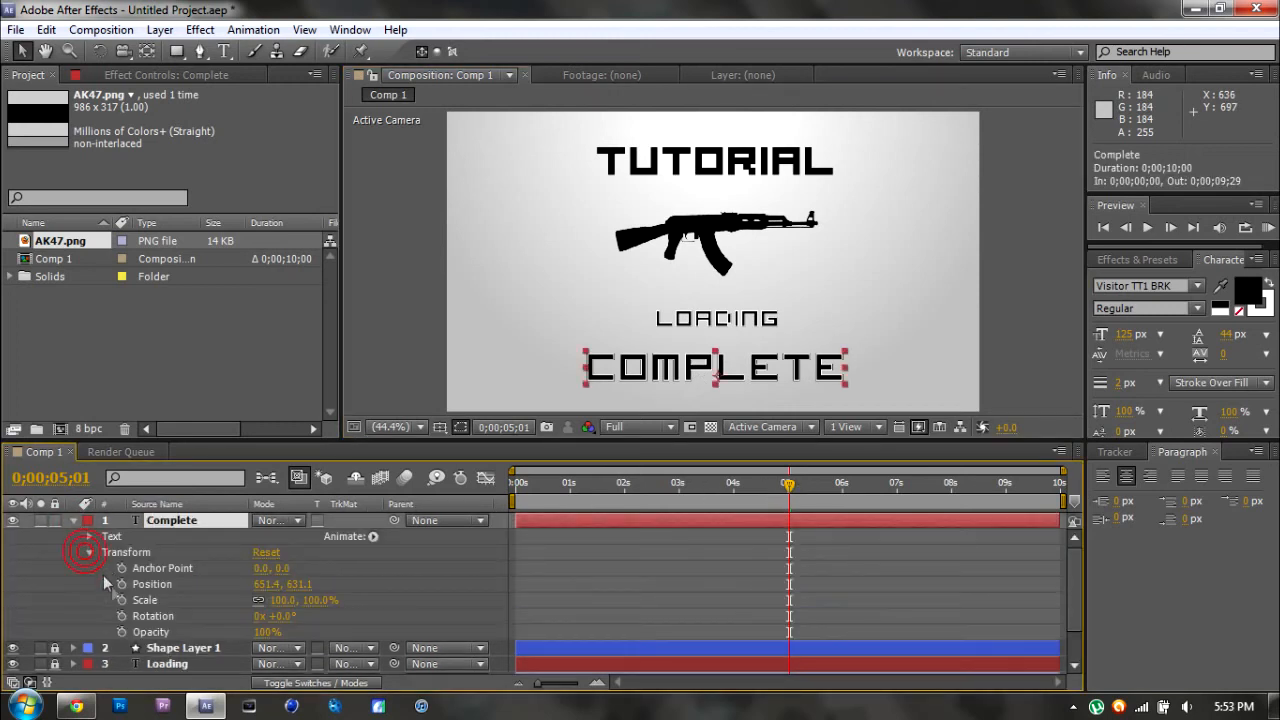
left_click(121, 632)
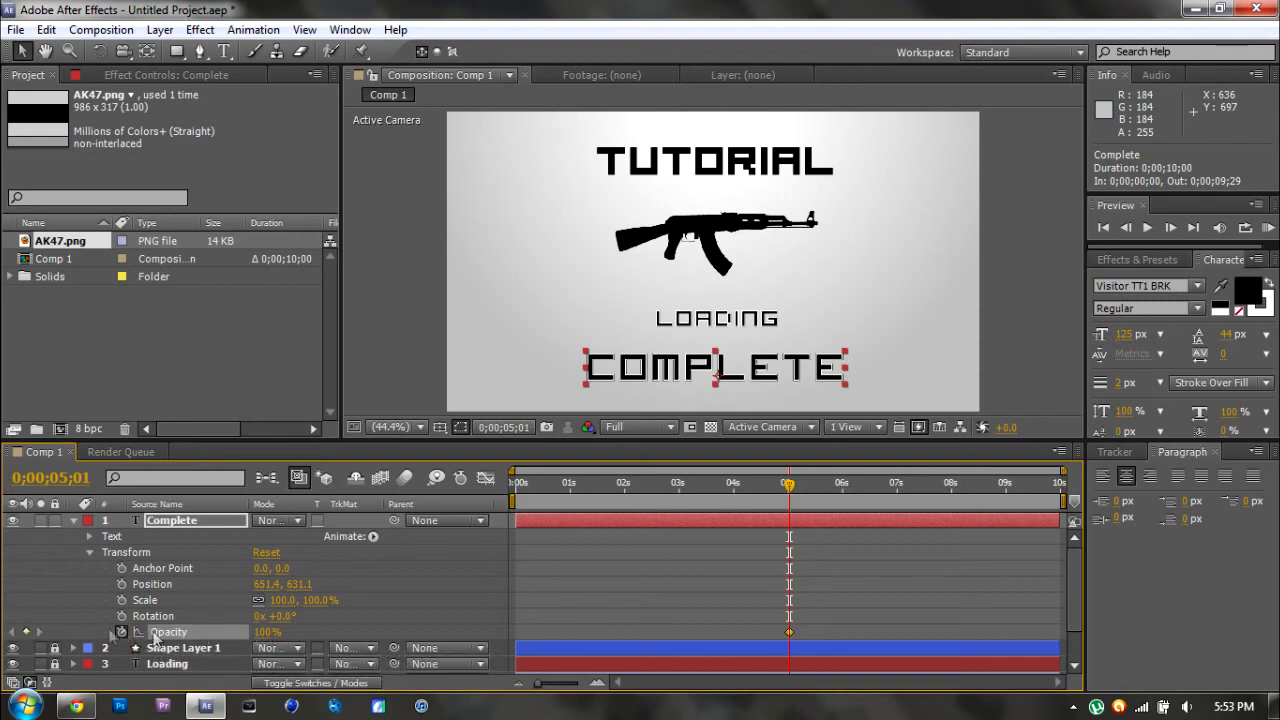
left_click(1129, 227)
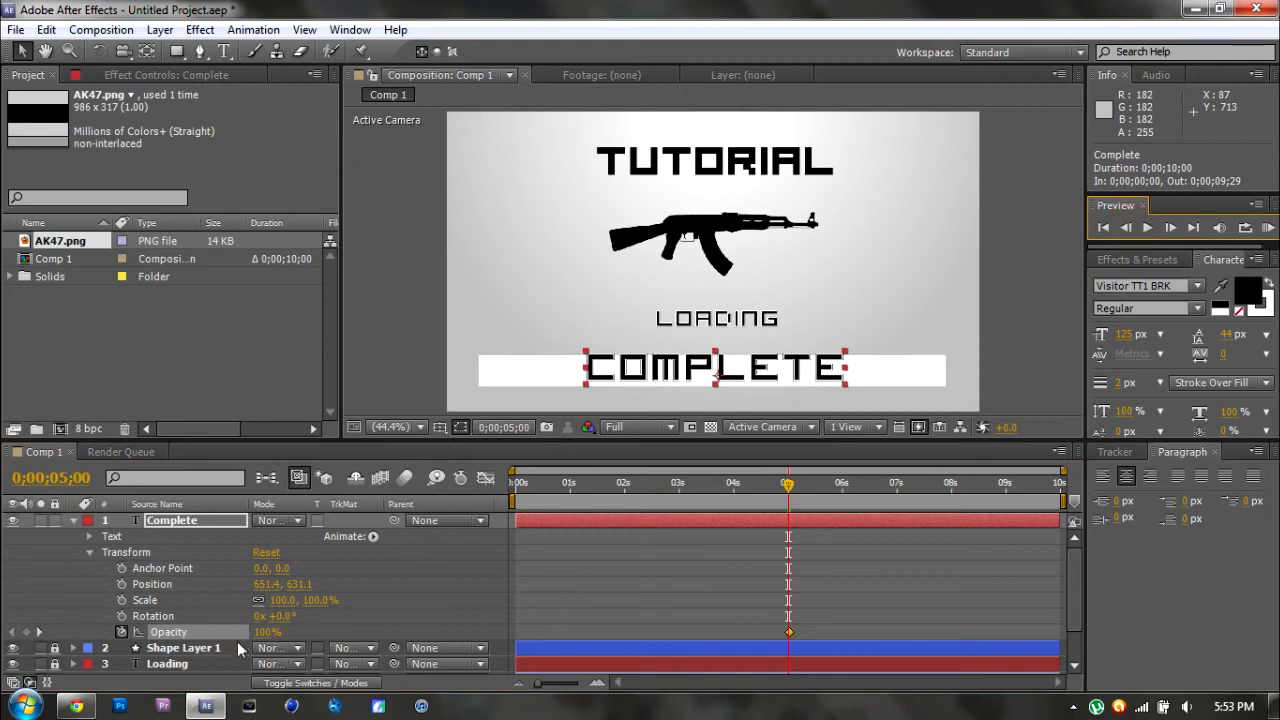
left_click(266, 632)
type("0")
key("Return")
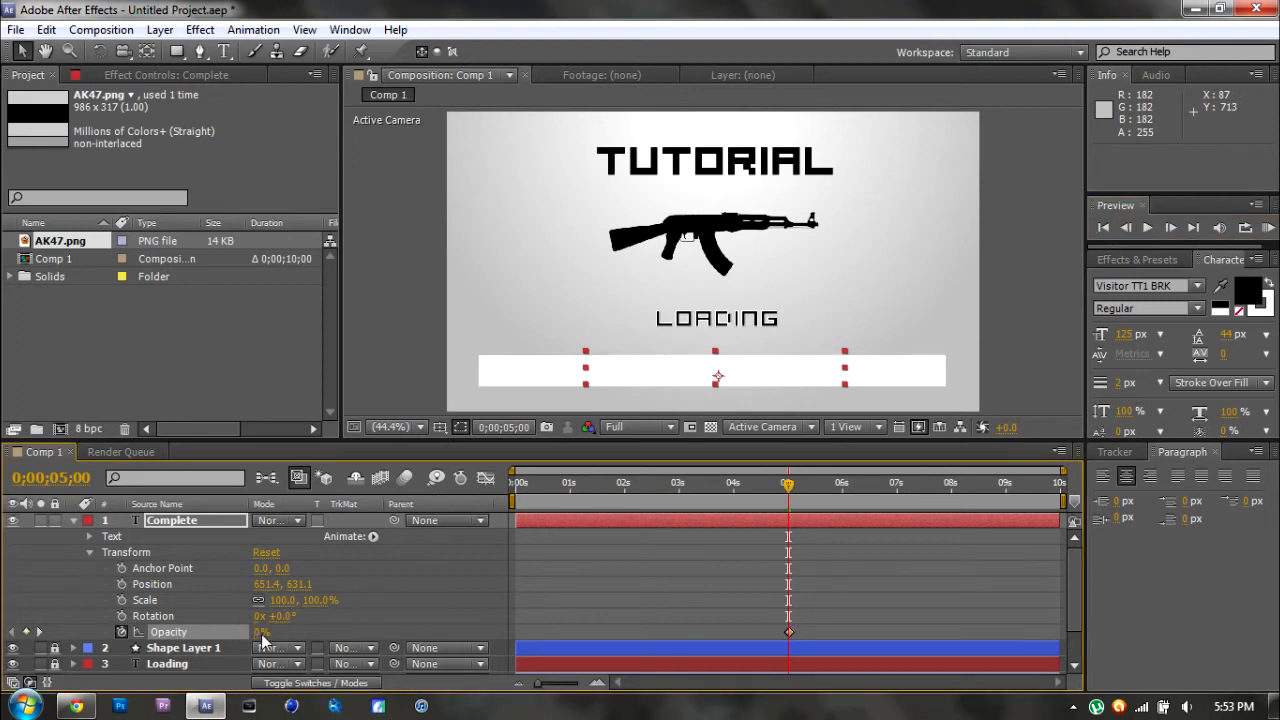
left_click(1178, 228)
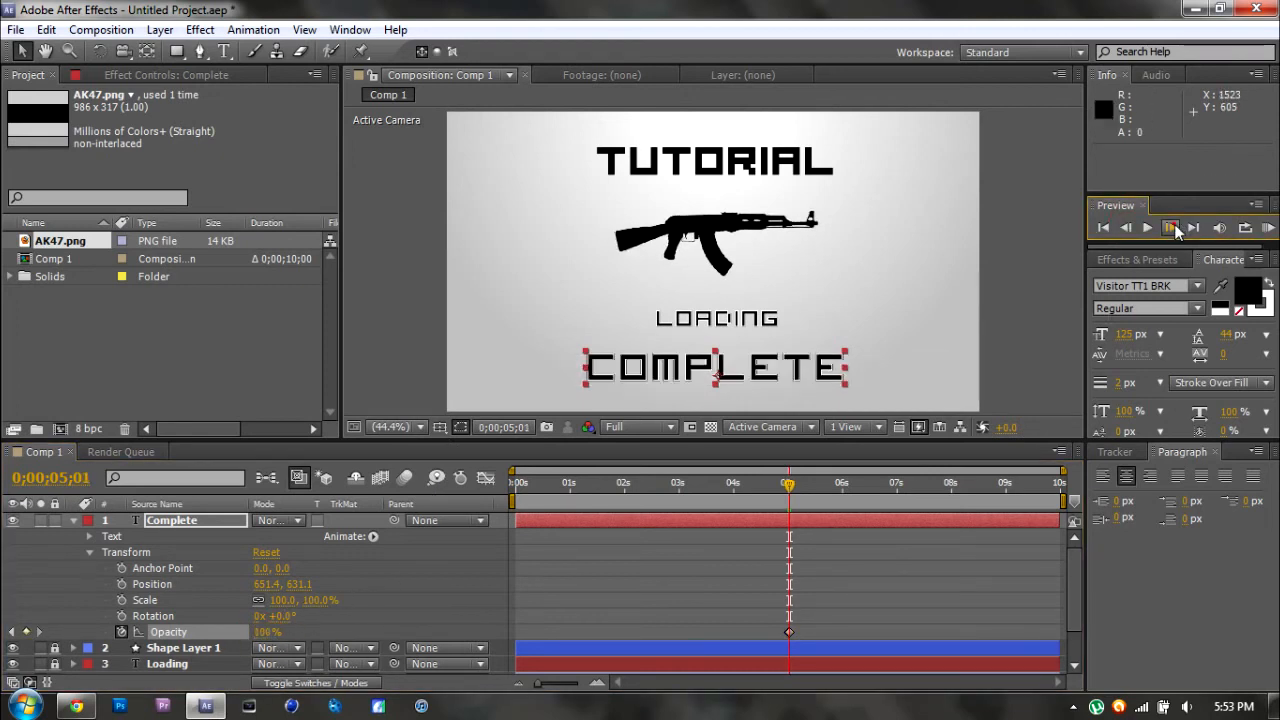
Collapse the Complete layer and preview the composition from the start to check when COMPLETE appears.
left_click(73, 521)
key("Home")
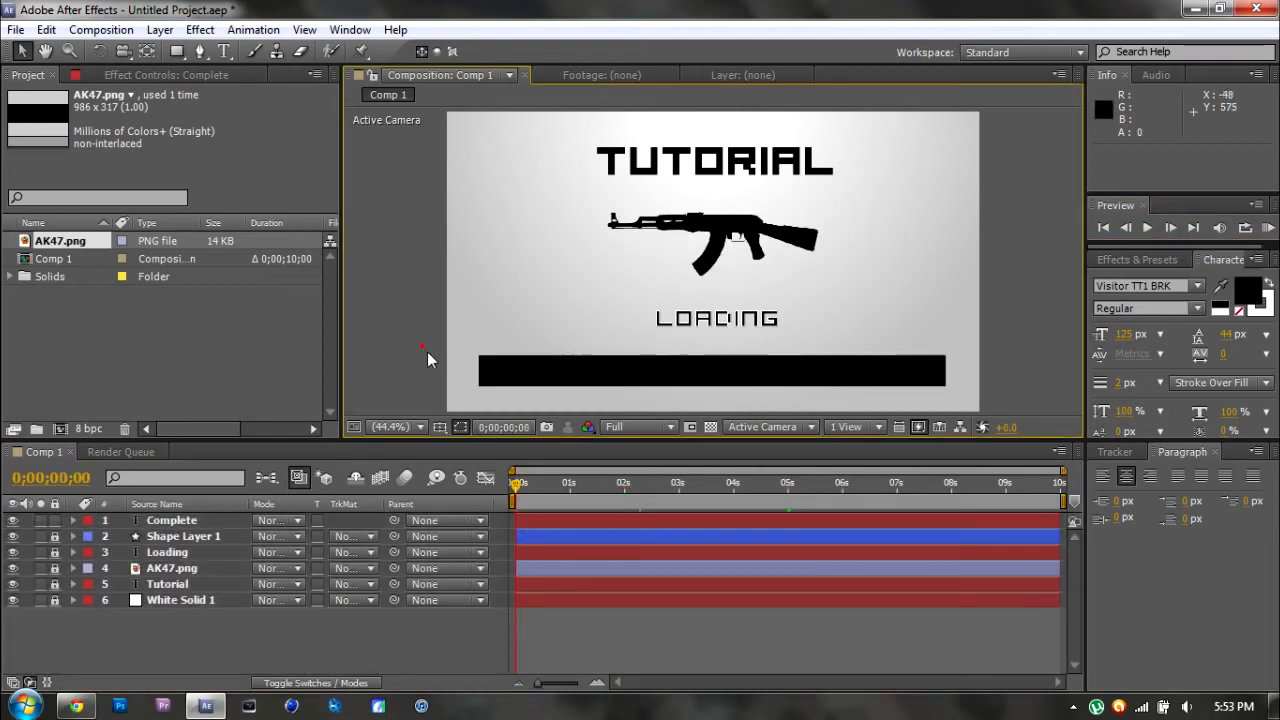
key("space")
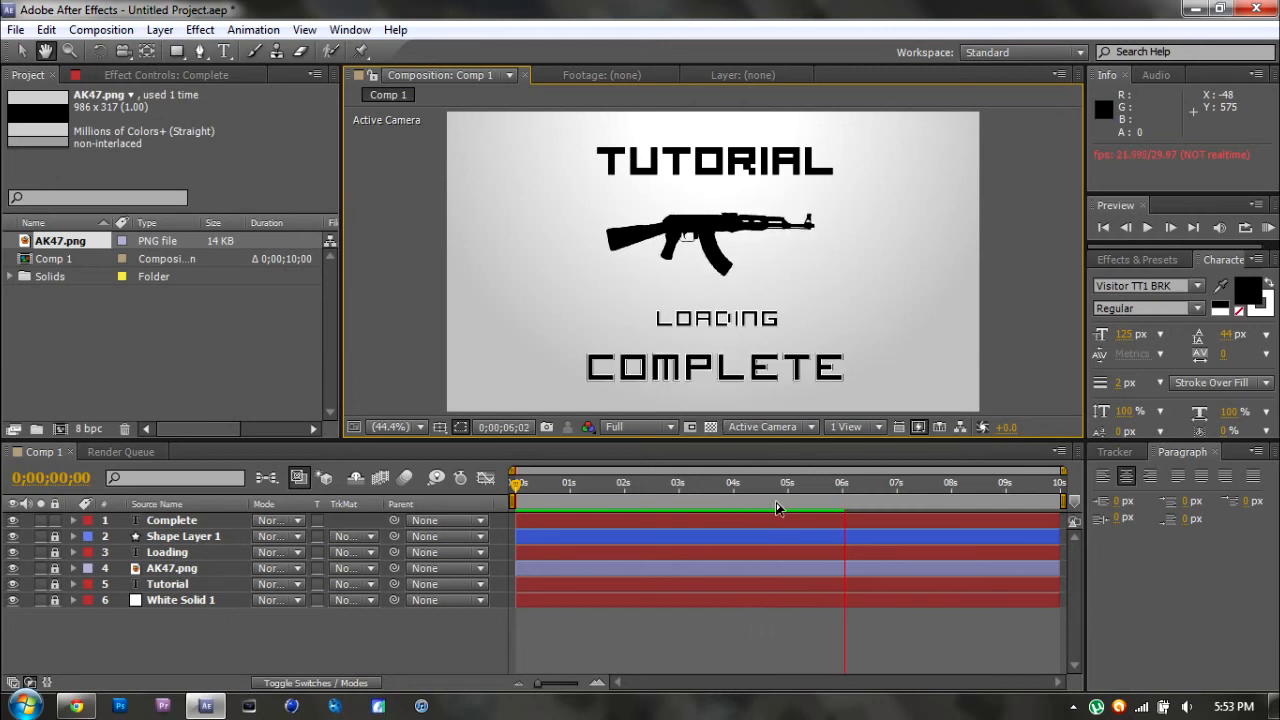
Keyframe the Complete layer's Opacity at 100% at 0;00;05;12 and 0% at 0;00;05;13.
left_click_drag(836, 487, 789, 490)
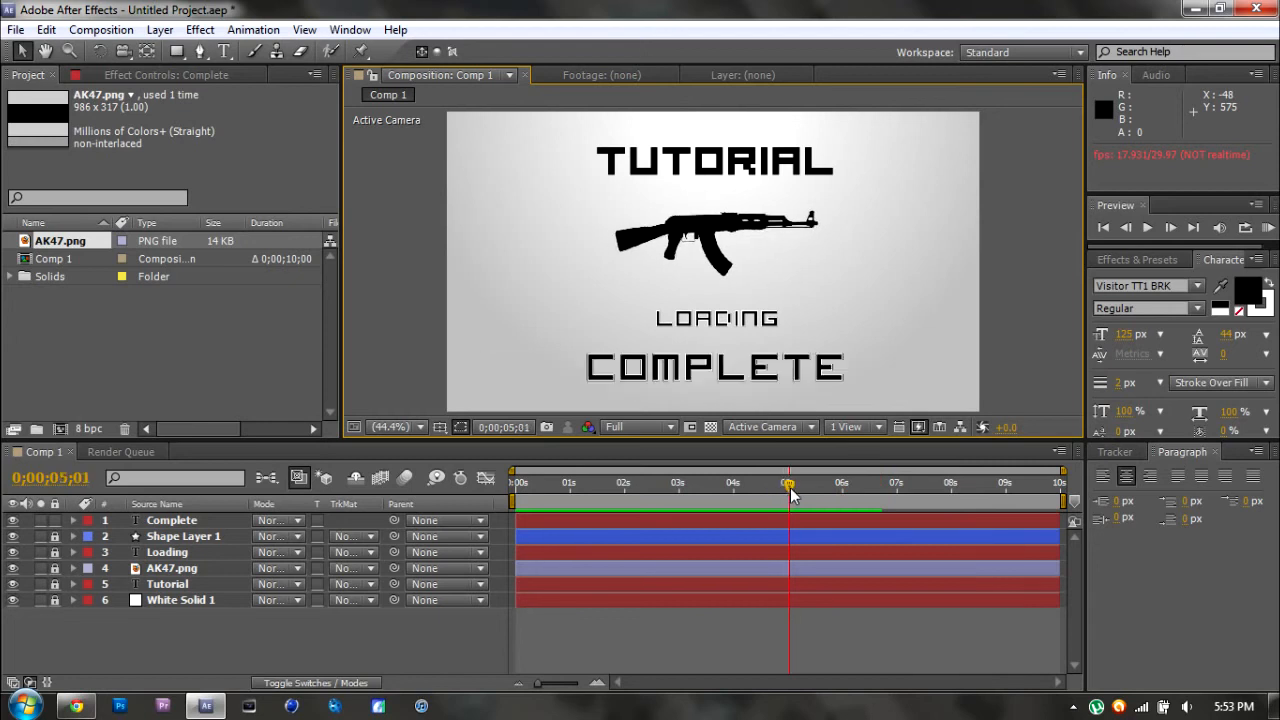
left_click(74, 520)
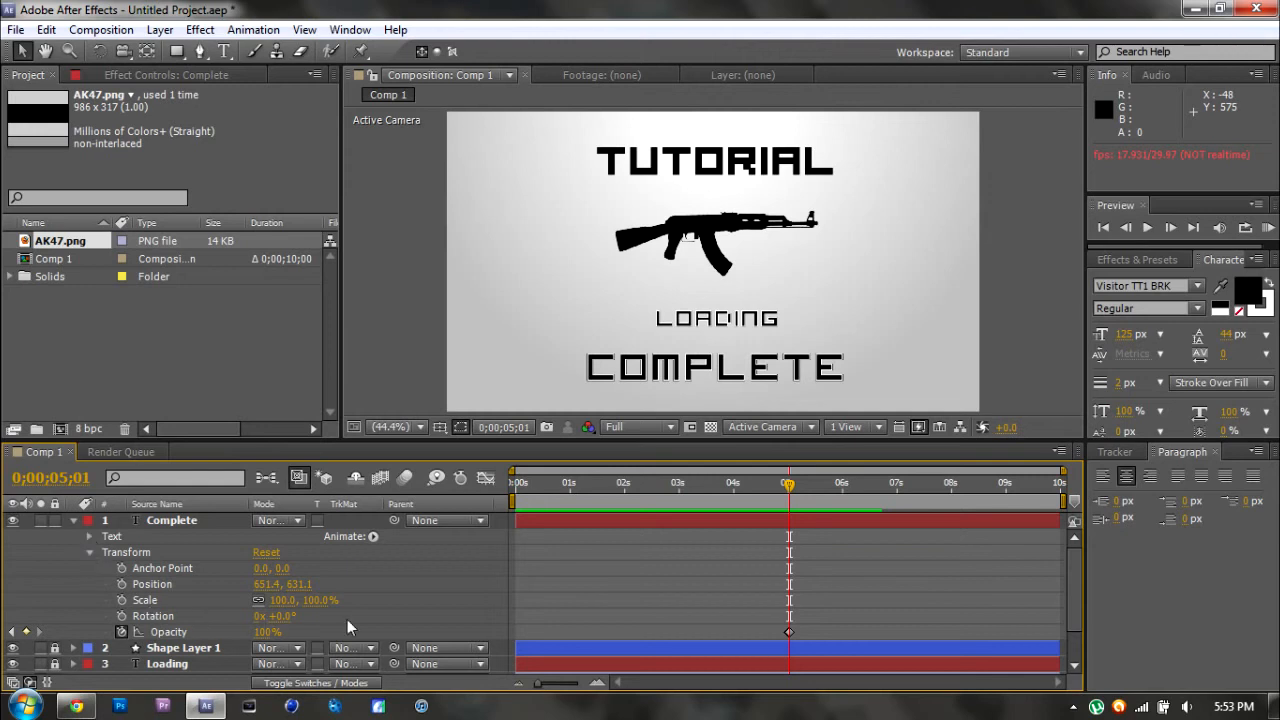
left_click_drag(790, 487, 810, 485)
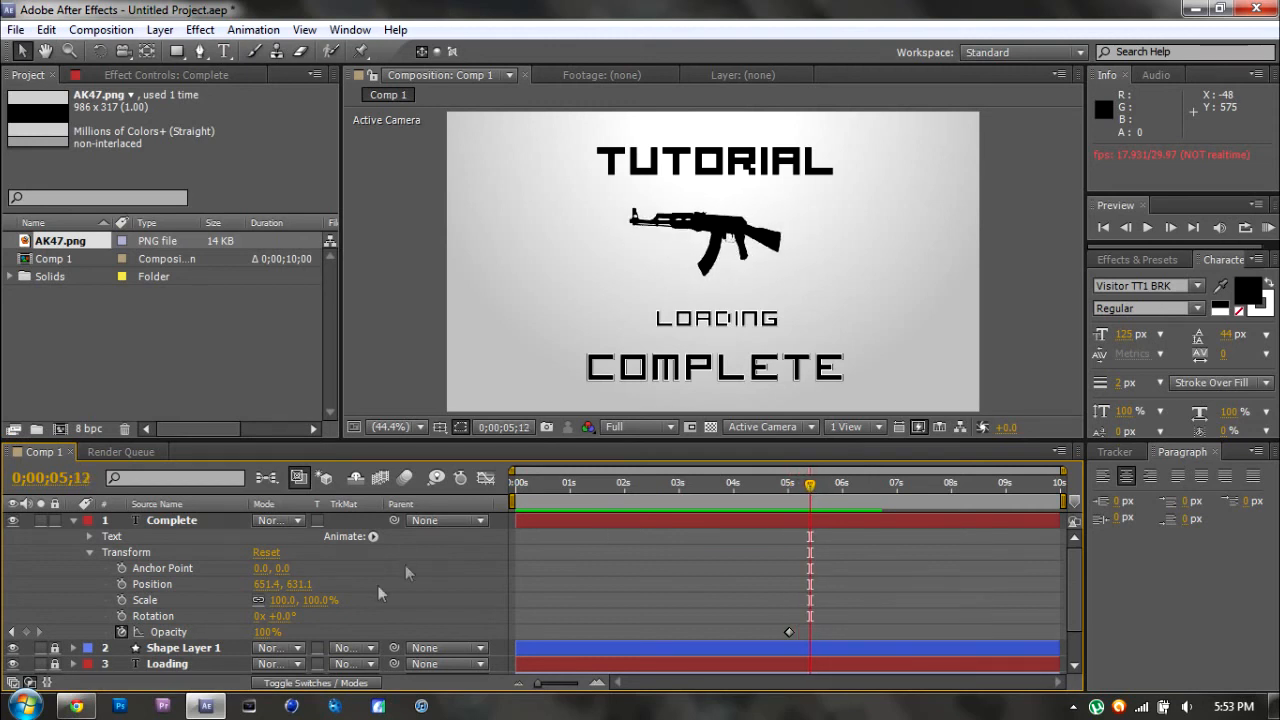
left_click(27, 633)
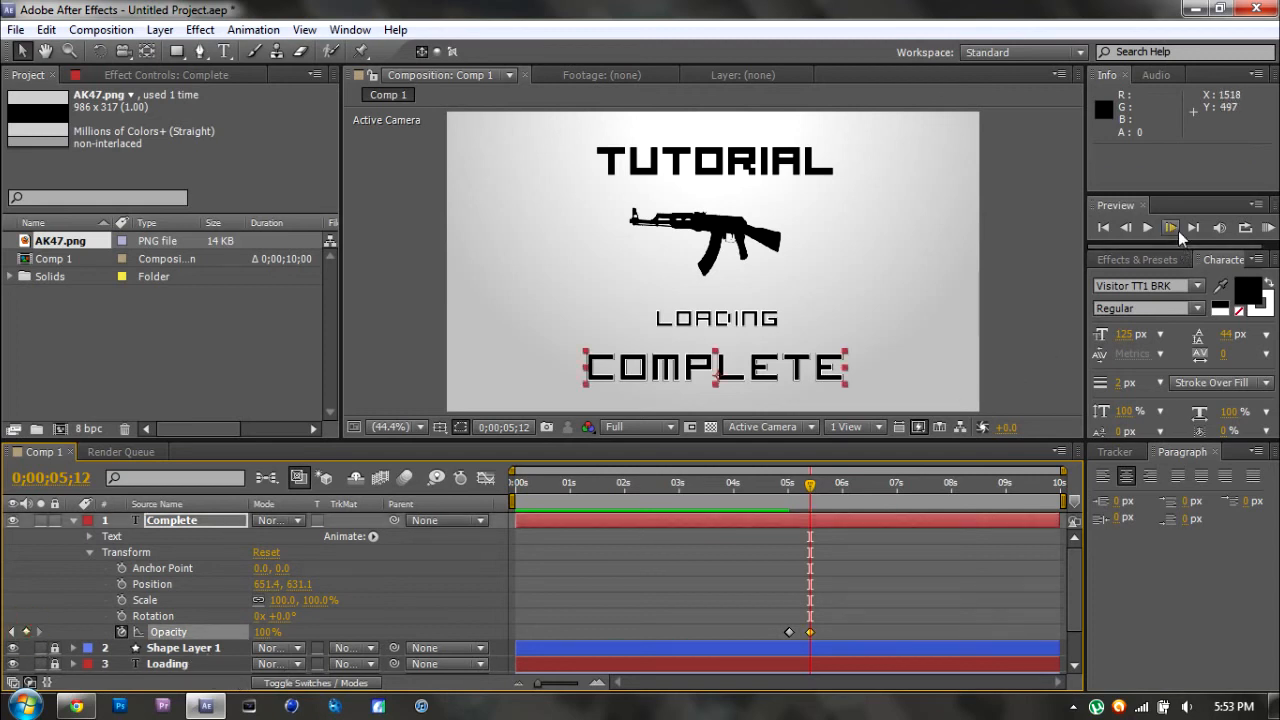
left_click(1176, 229)
left_click(267, 632)
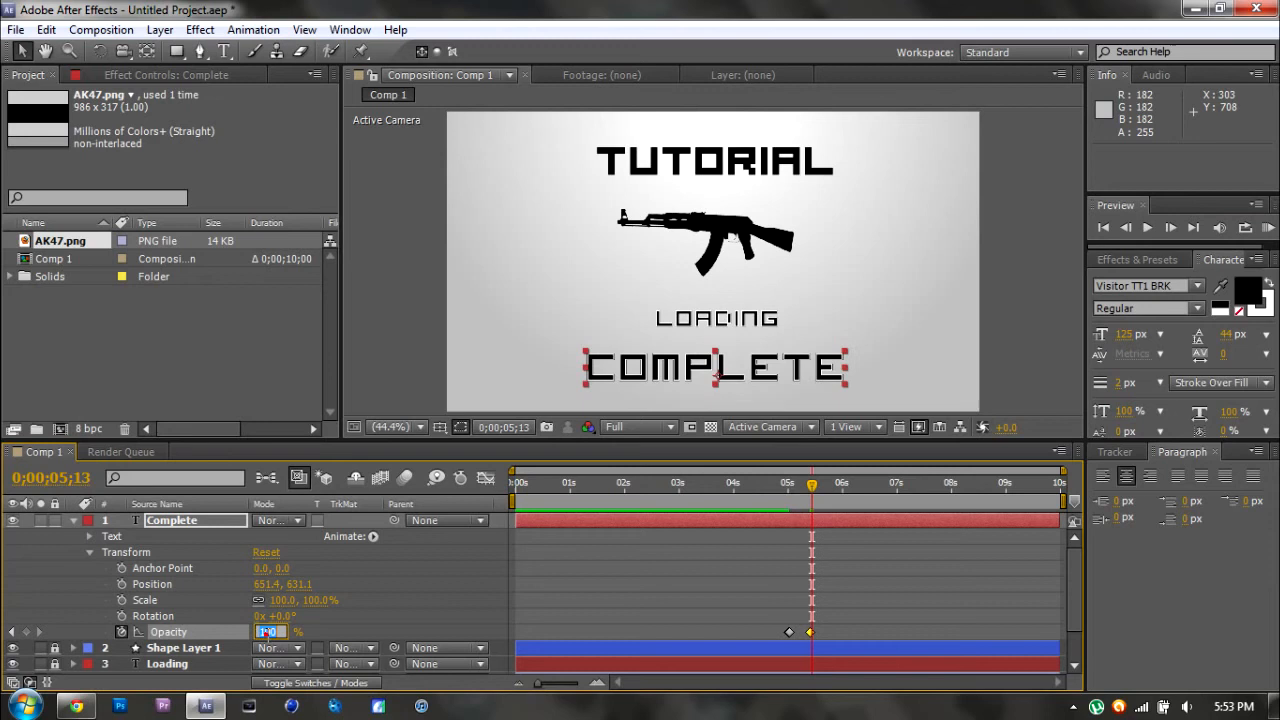
type("0")
key("Return")
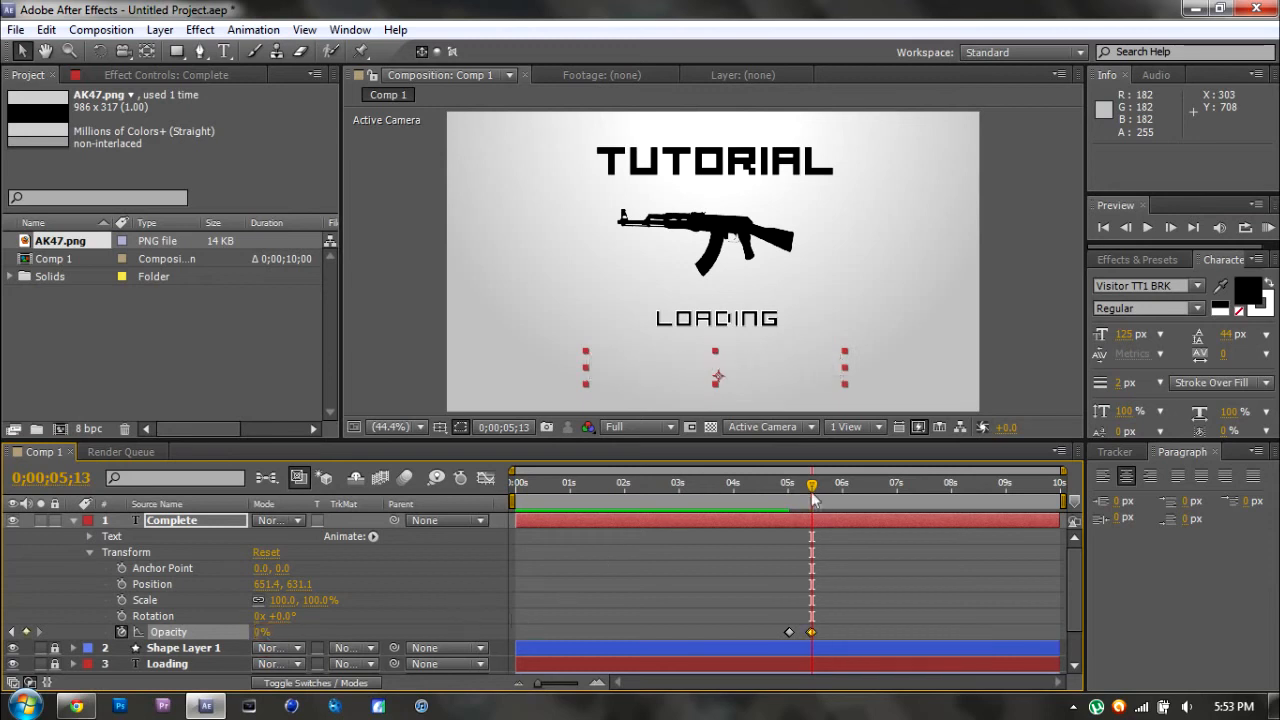
Keyframe Complete's Opacity at 0% at 0;00;05;26 and 100% at 0;00;05;27, and preview the blink from 0;00;04;04.
left_click_drag(813, 489, 835, 489)
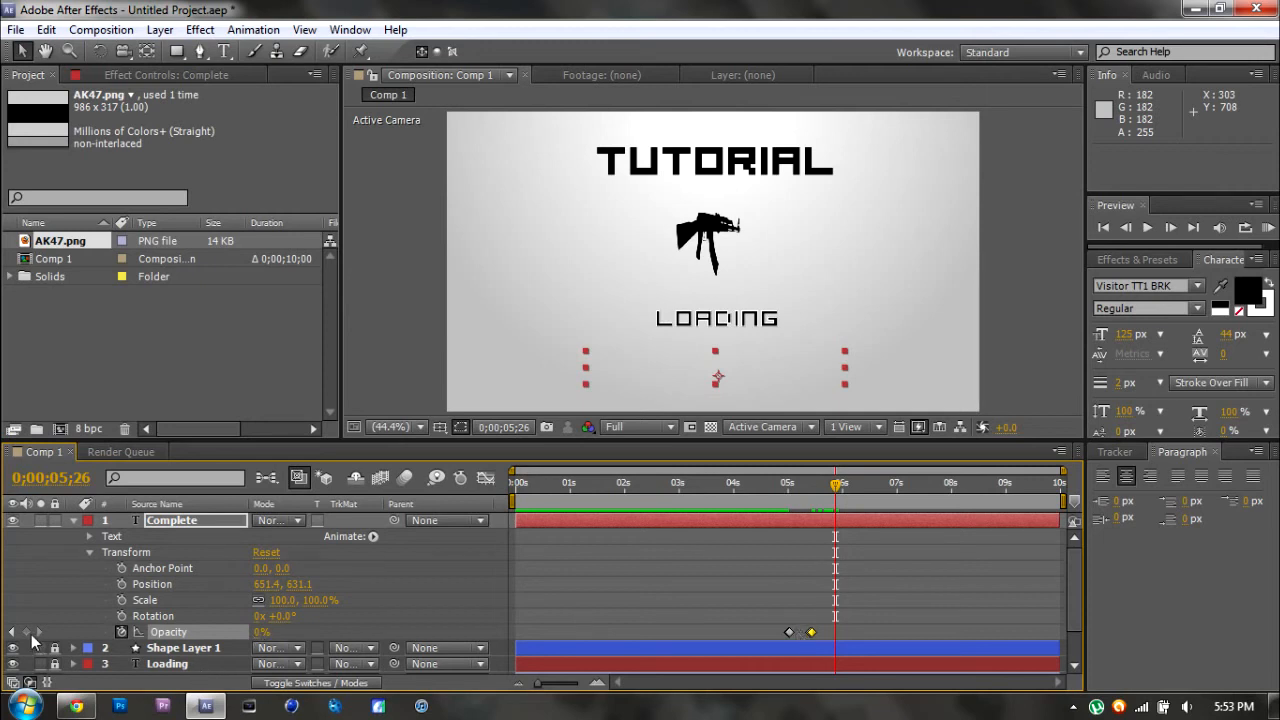
left_click(1171, 229)
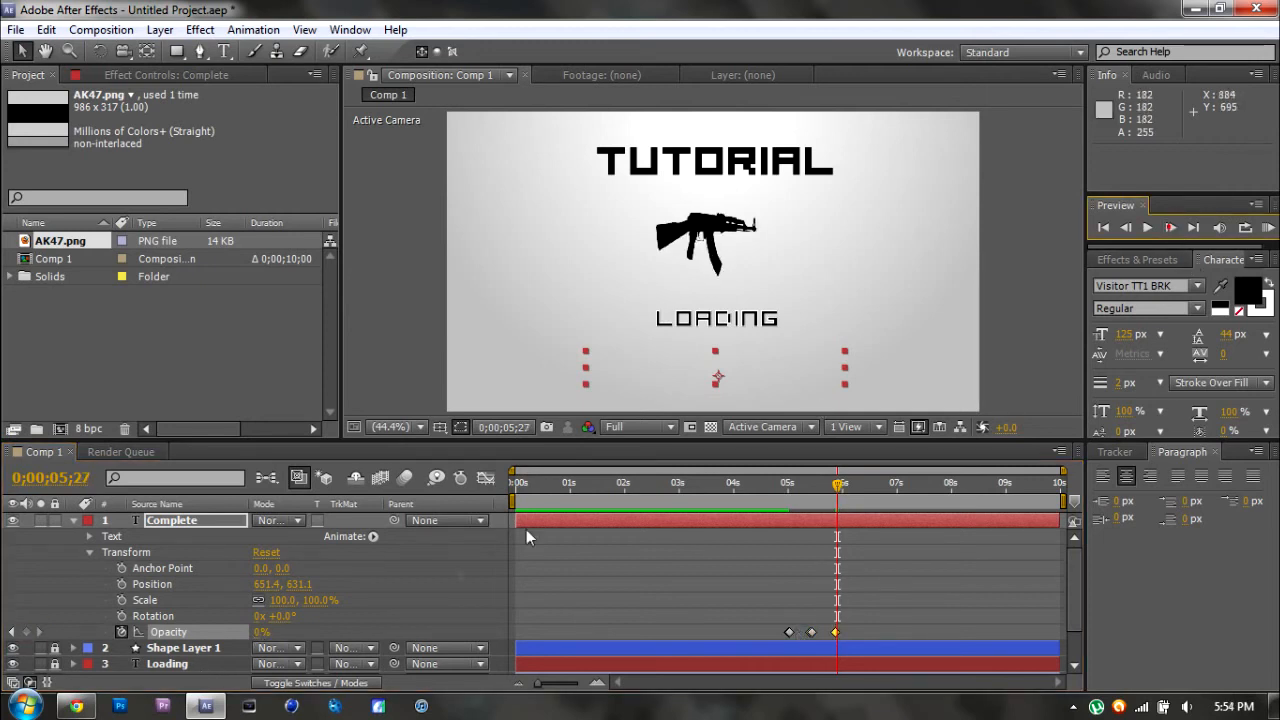
left_click(260, 632)
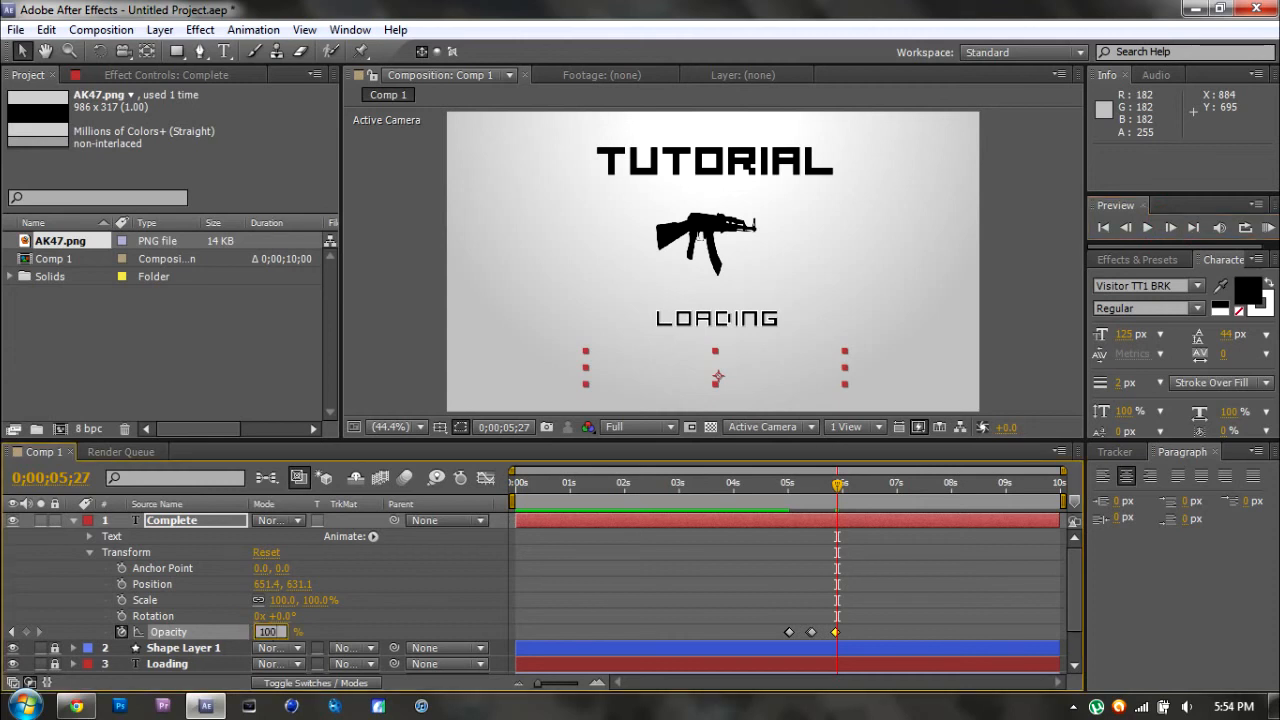
key("Return")
left_click(741, 485)
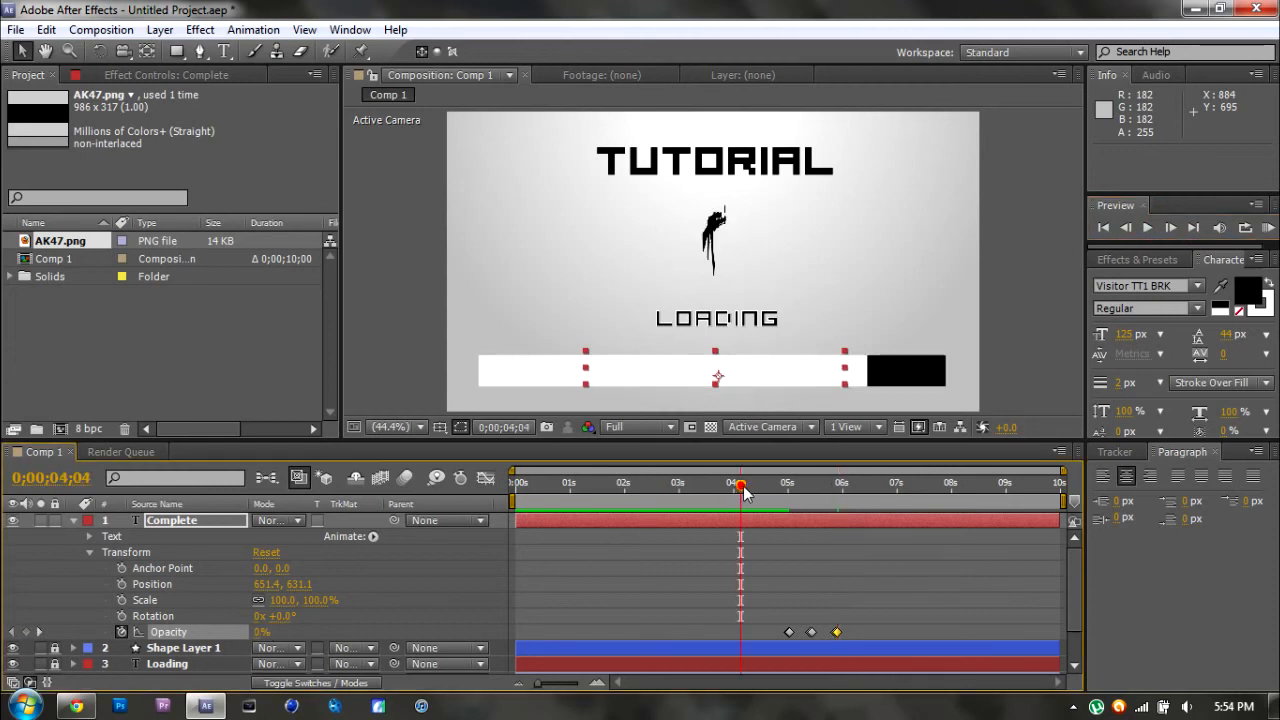
key("KP_0")
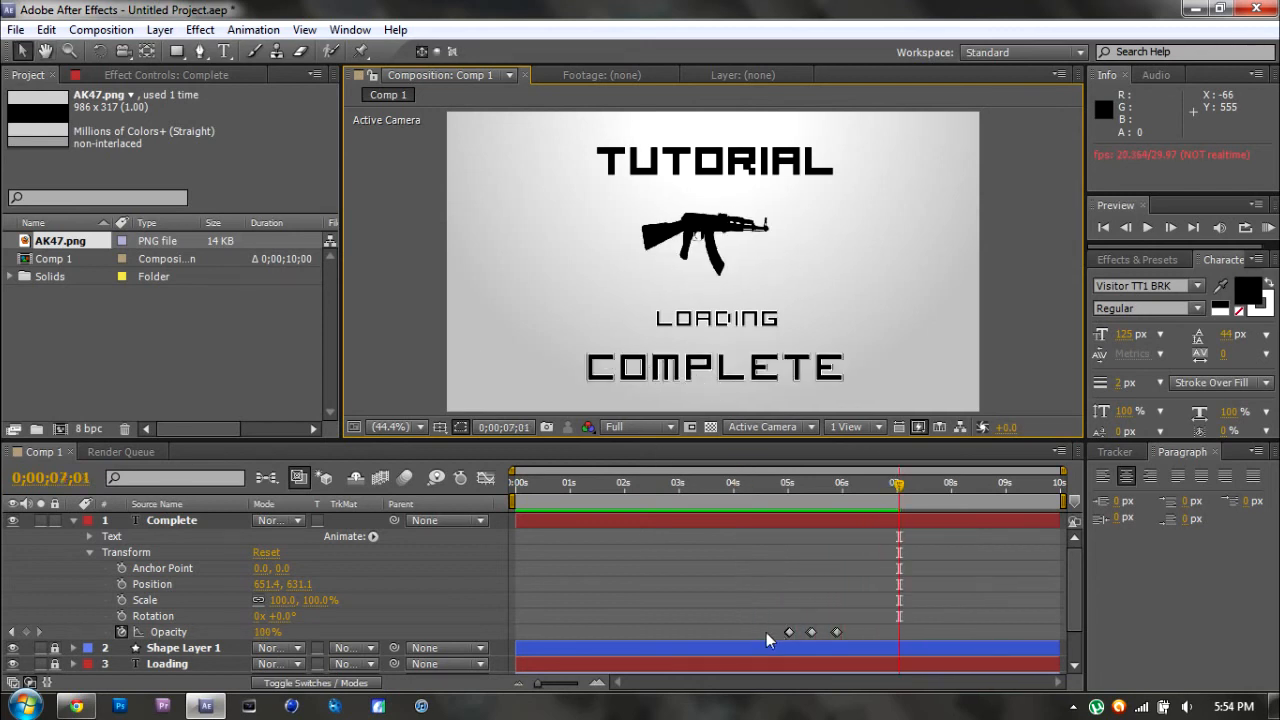
Copy Complete's first four Opacity keyframes, between 0;00;05;00 and 0;00;05;13, and paste them at 0;00;06;08.
left_click_drag(781, 628, 842, 634)
left_click(799, 603)
left_click_drag(833, 490, 806, 493)
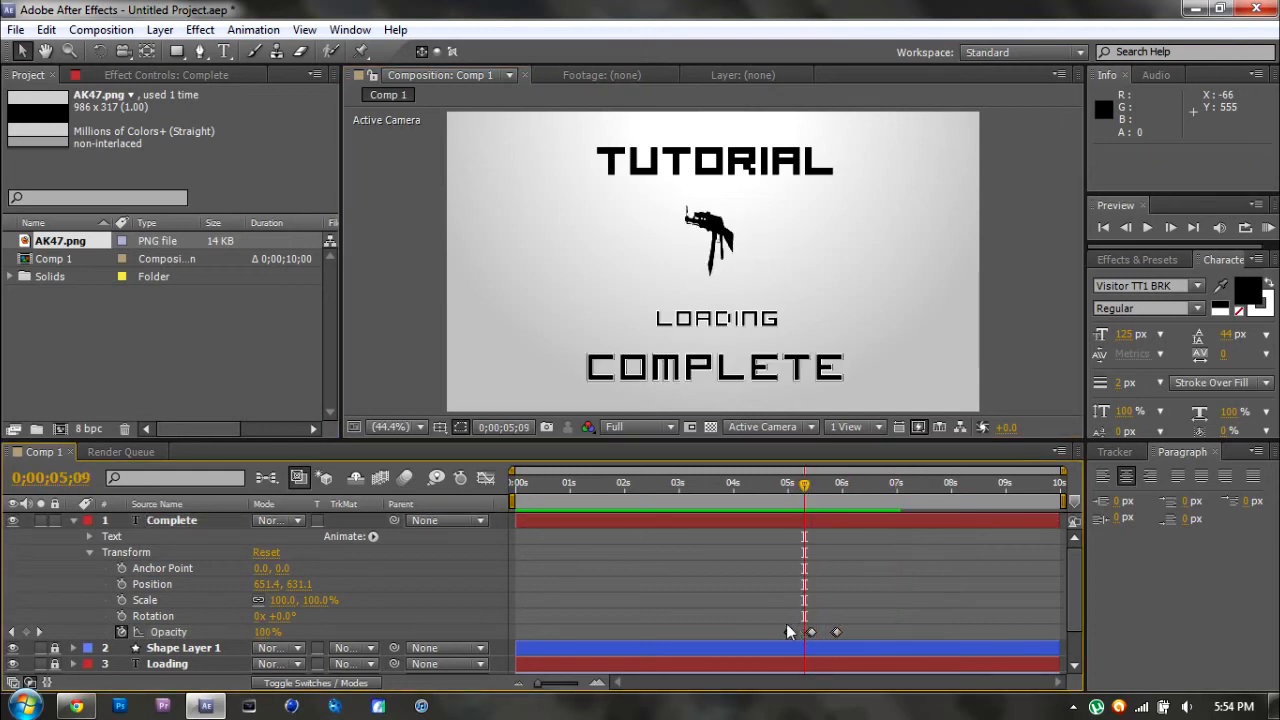
left_click_drag(779, 626, 814, 635)
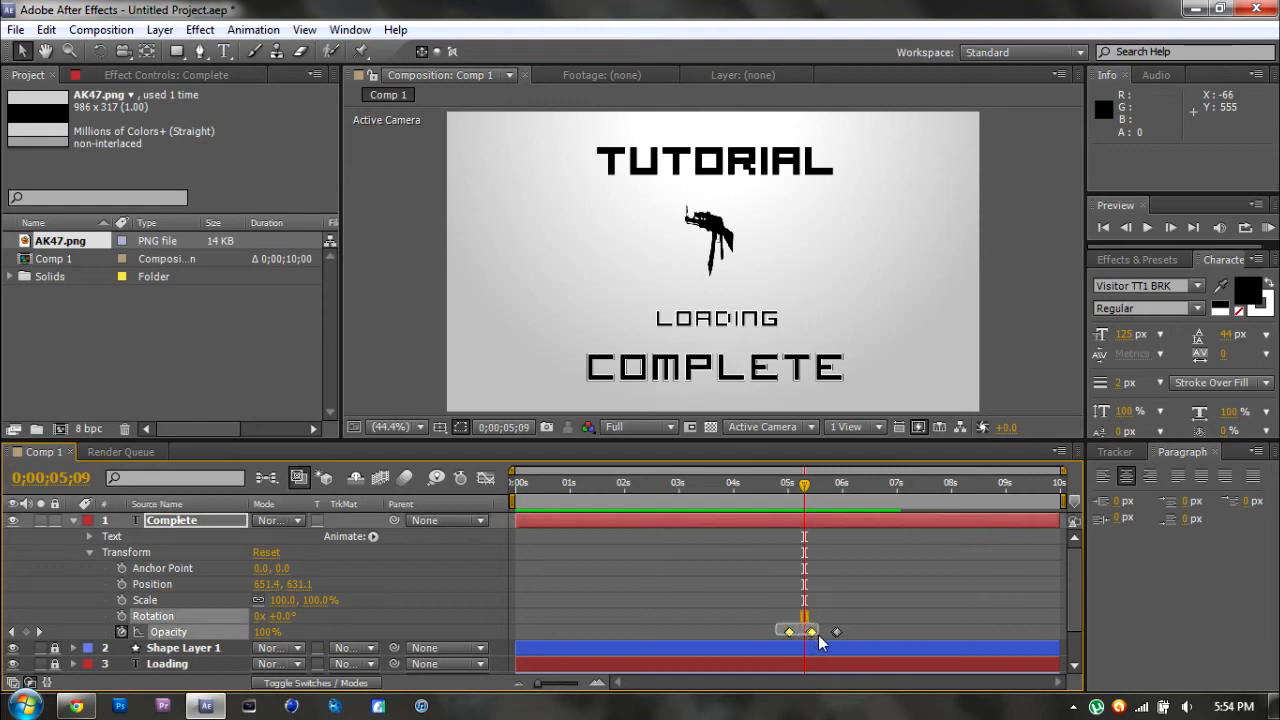
key("ctrl+c")
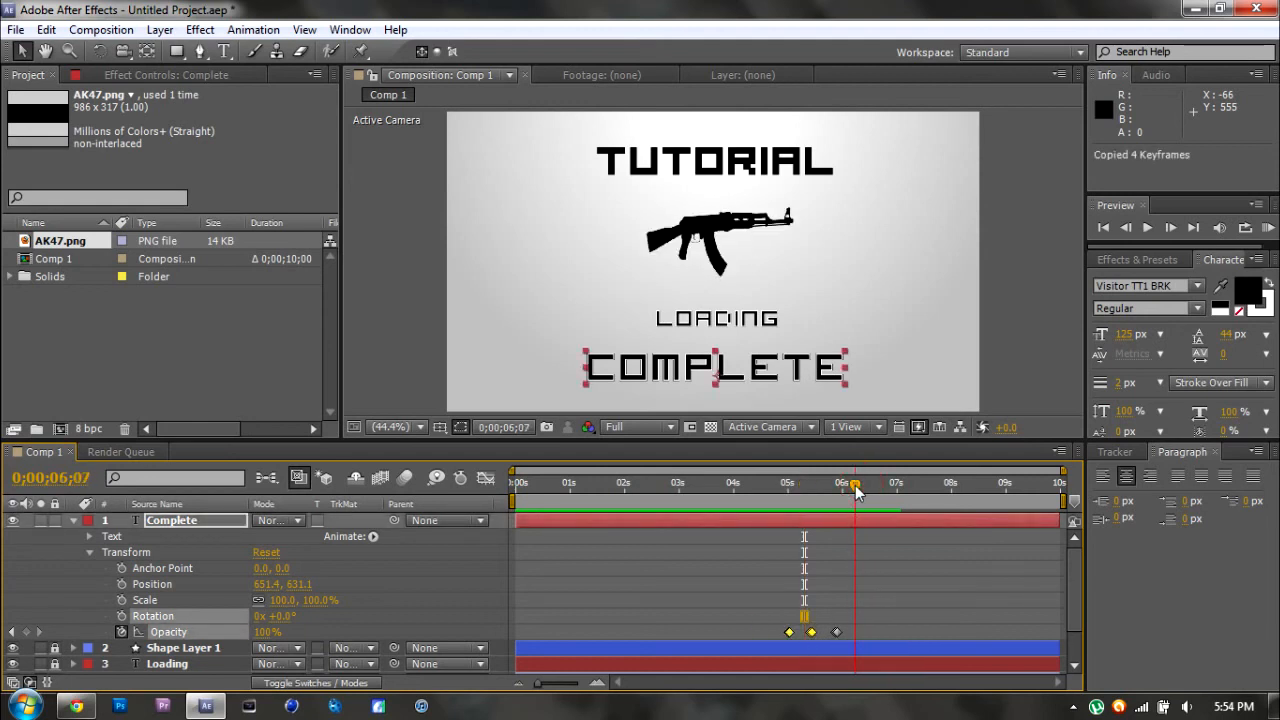
left_click_drag(855, 490, 858, 492)
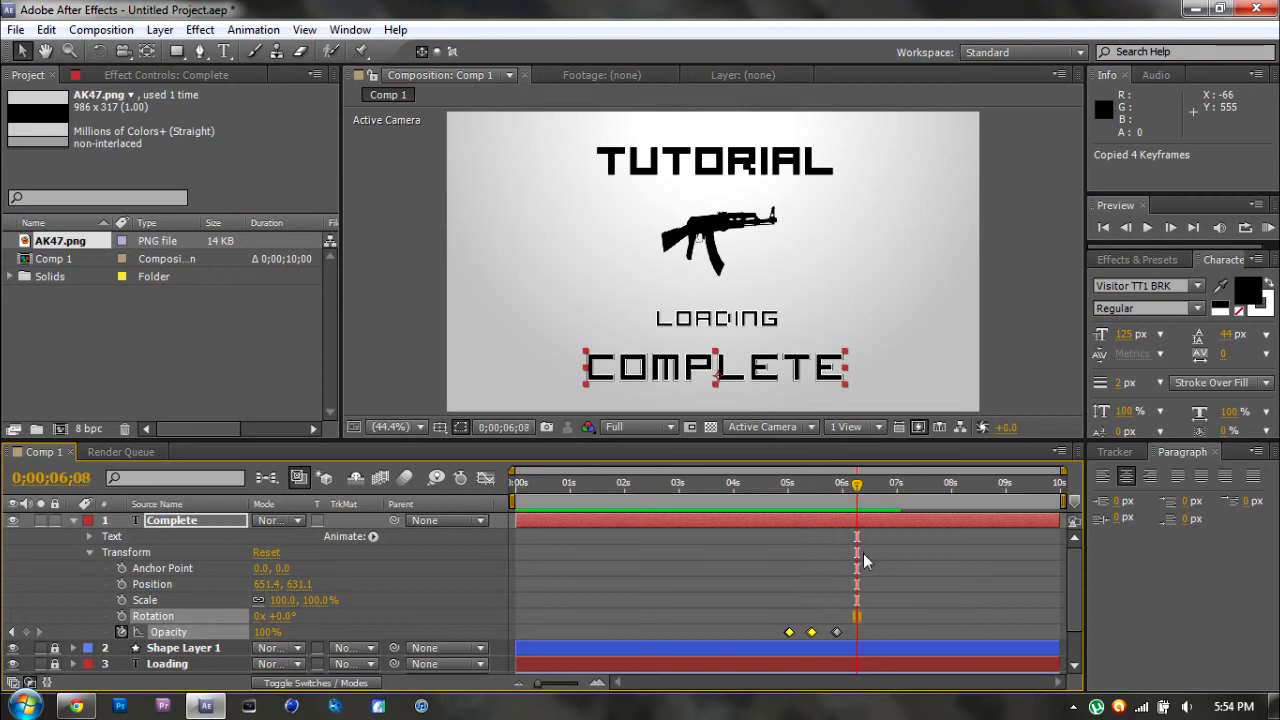
key("ctrl+v")
Preview the blinking COMPLETE text from just before five seconds and check the Opacity of the keyframes pasted at 0;00;06;08.
left_click_drag(857, 486, 768, 511)
key("space")
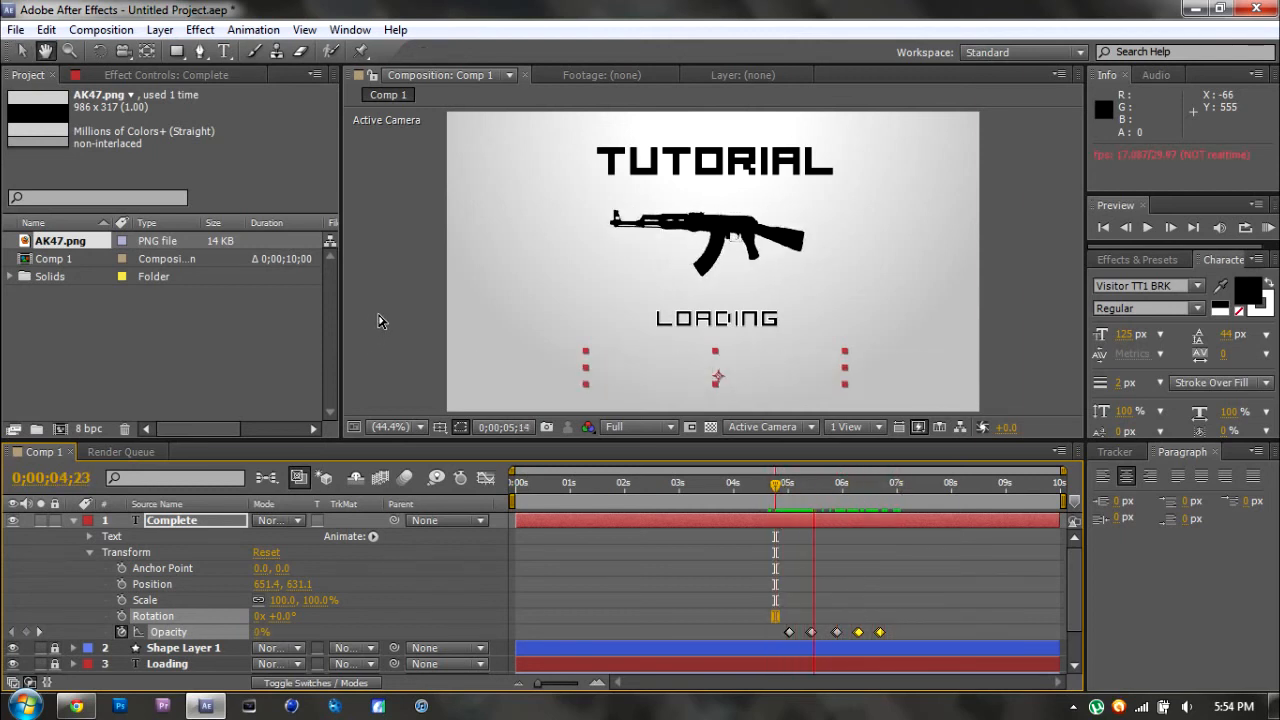
key("space")
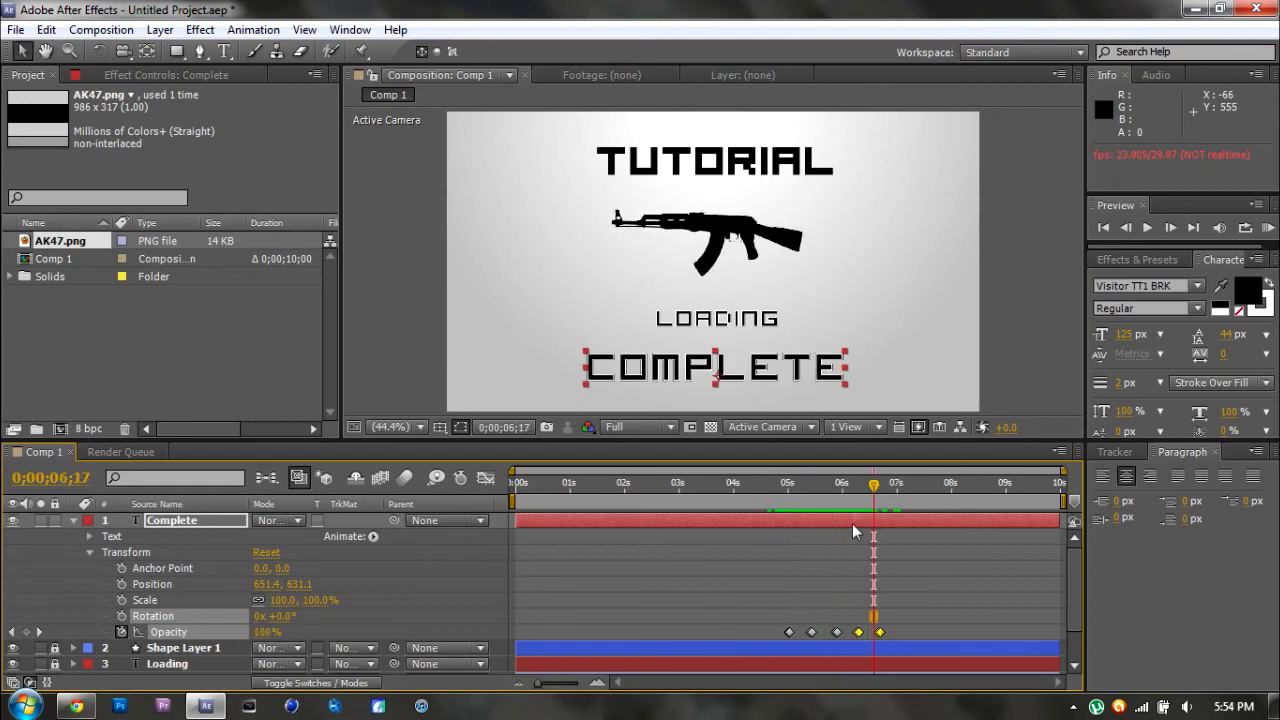
left_click_drag(857, 491, 855, 492)
left_click(40, 631)
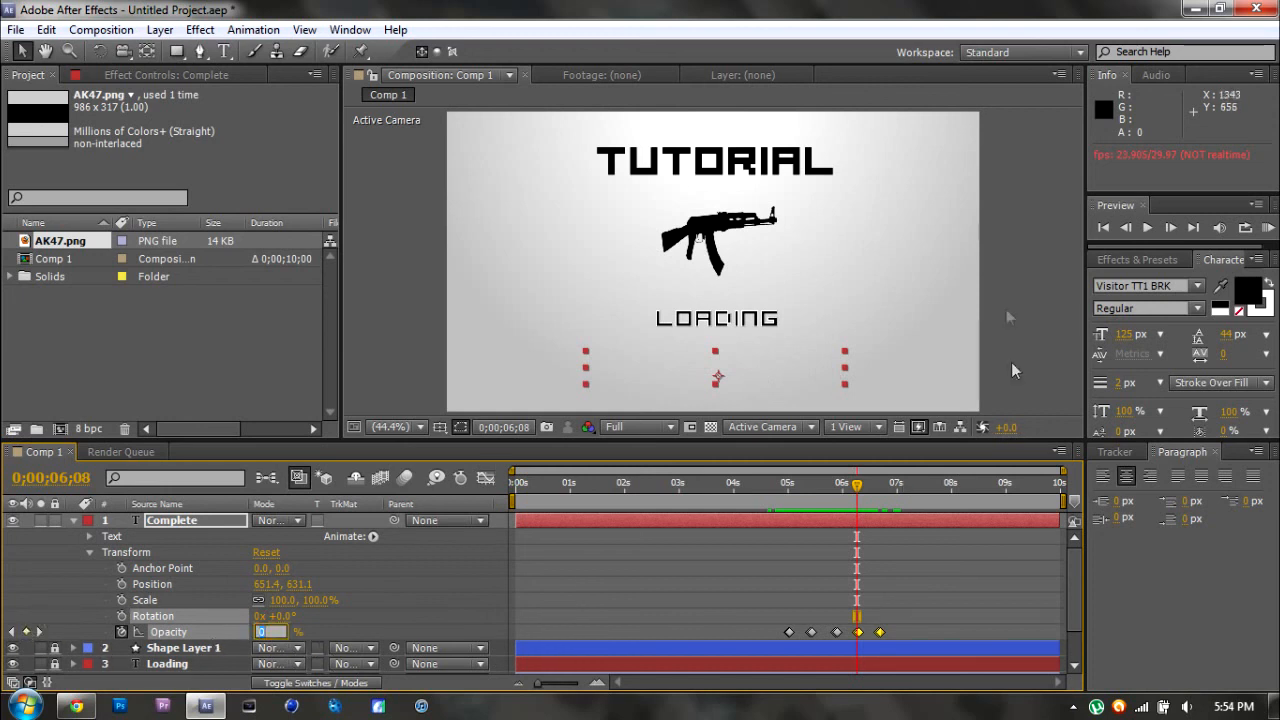
left_click_drag(840, 488, 779, 488)
left_click(430, 303)
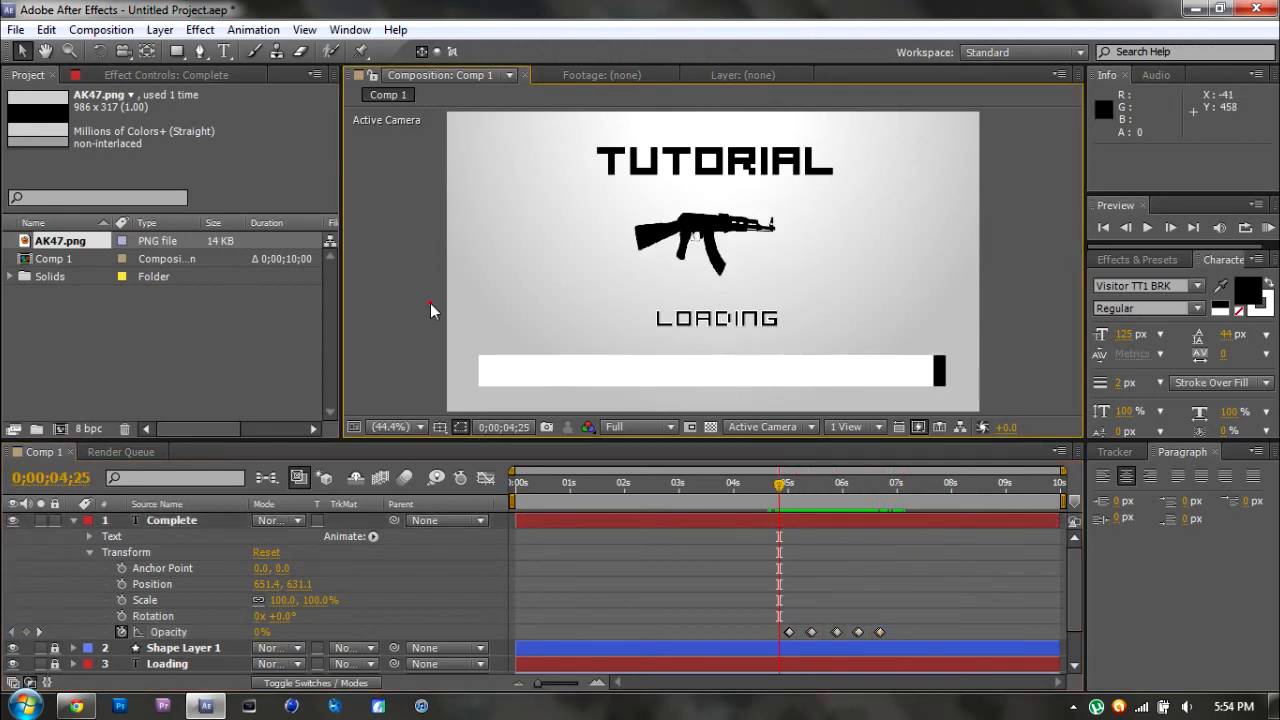
key("space")
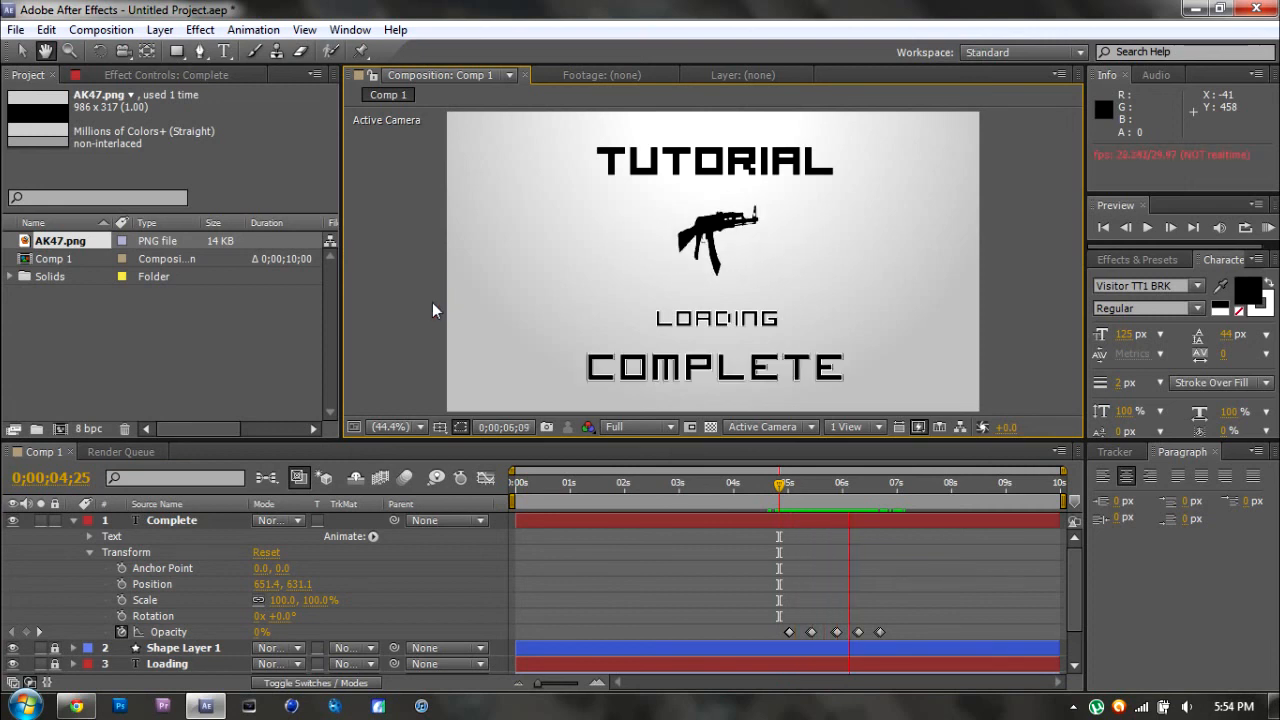
key("space")
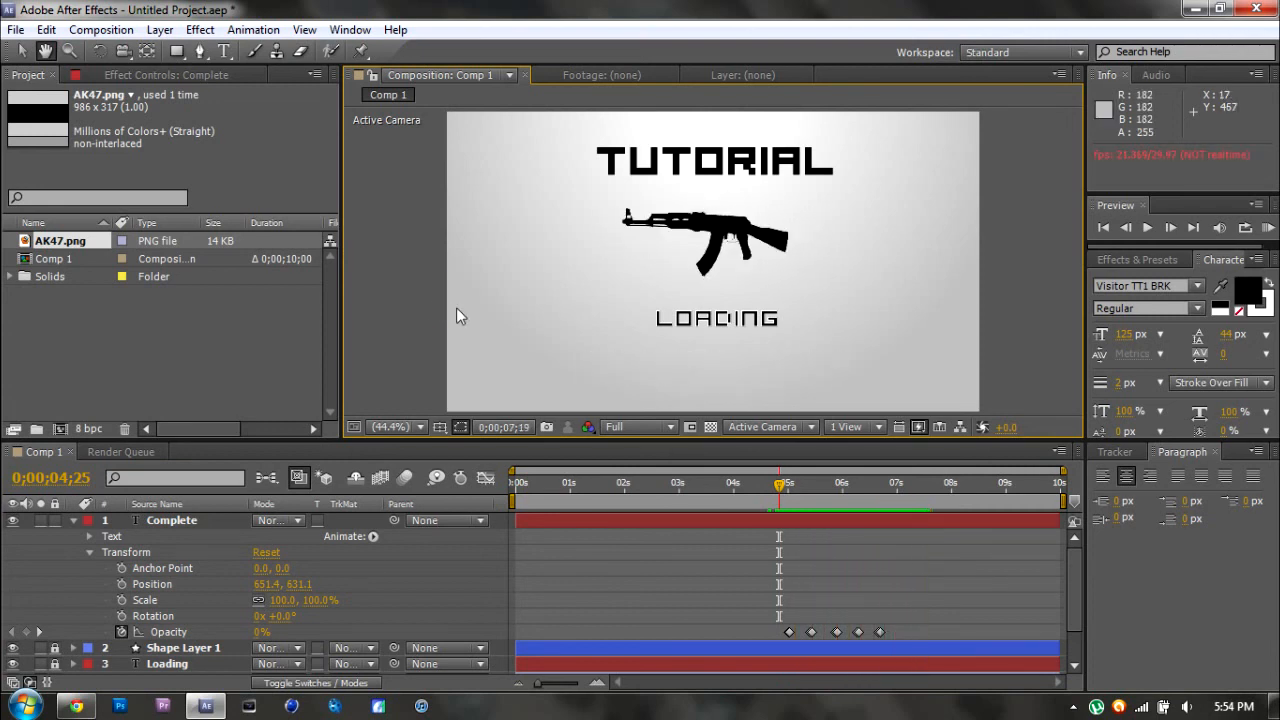
Paste the copied Opacity keyframes repeatedly from 0;00;07;00 through 0;00;08;20, and preview the composition from the start.
left_click_drag(930, 491, 897, 494)
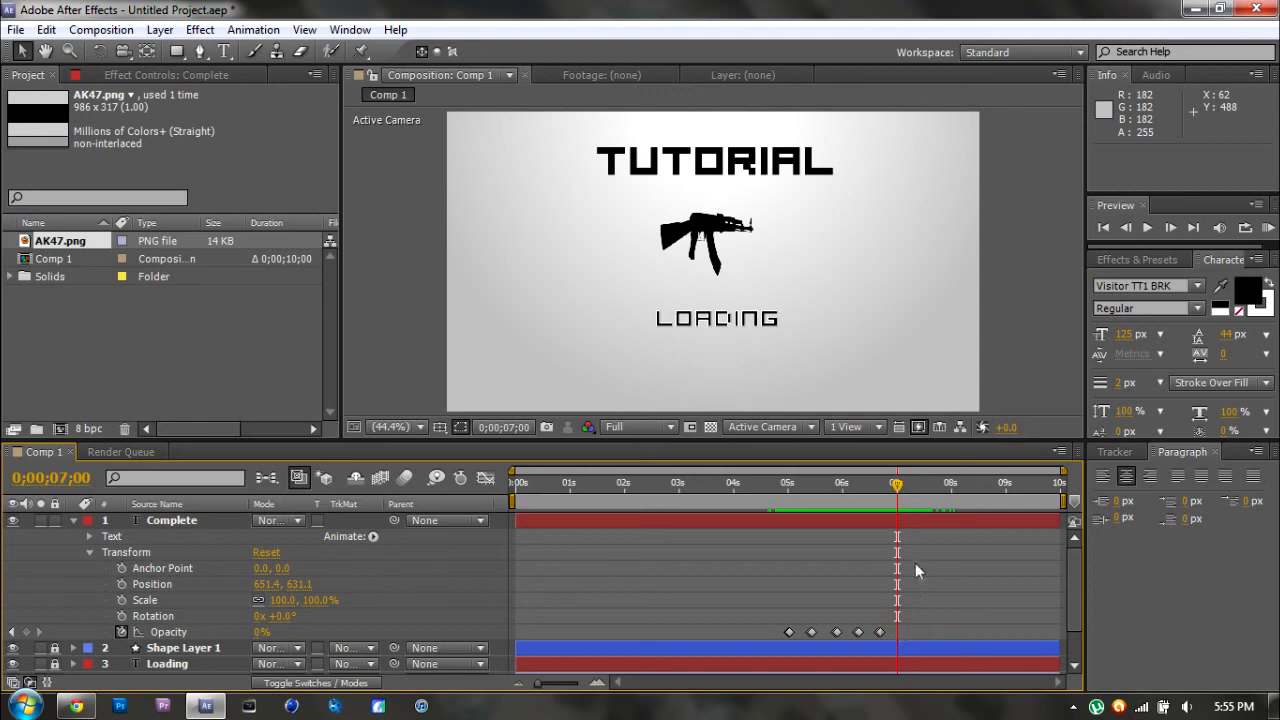
left_click(170, 632)
key("ctrl+v")
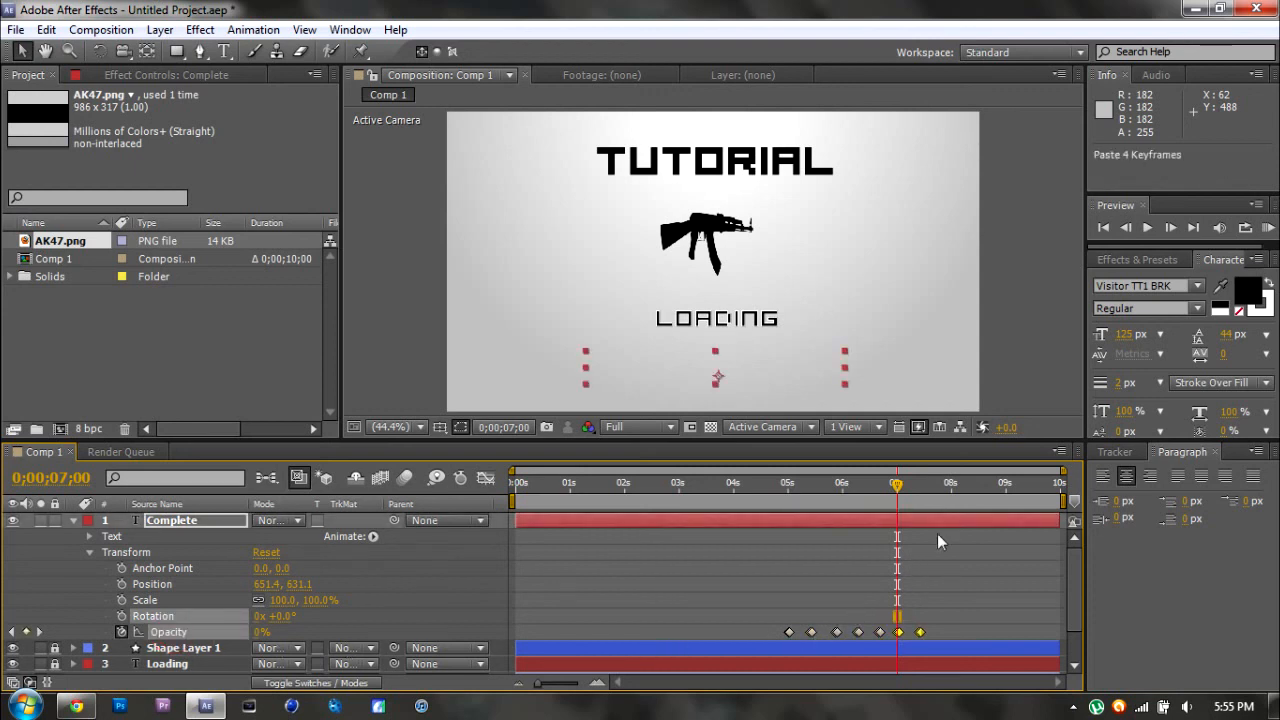
left_click_drag(901, 492, 990, 500)
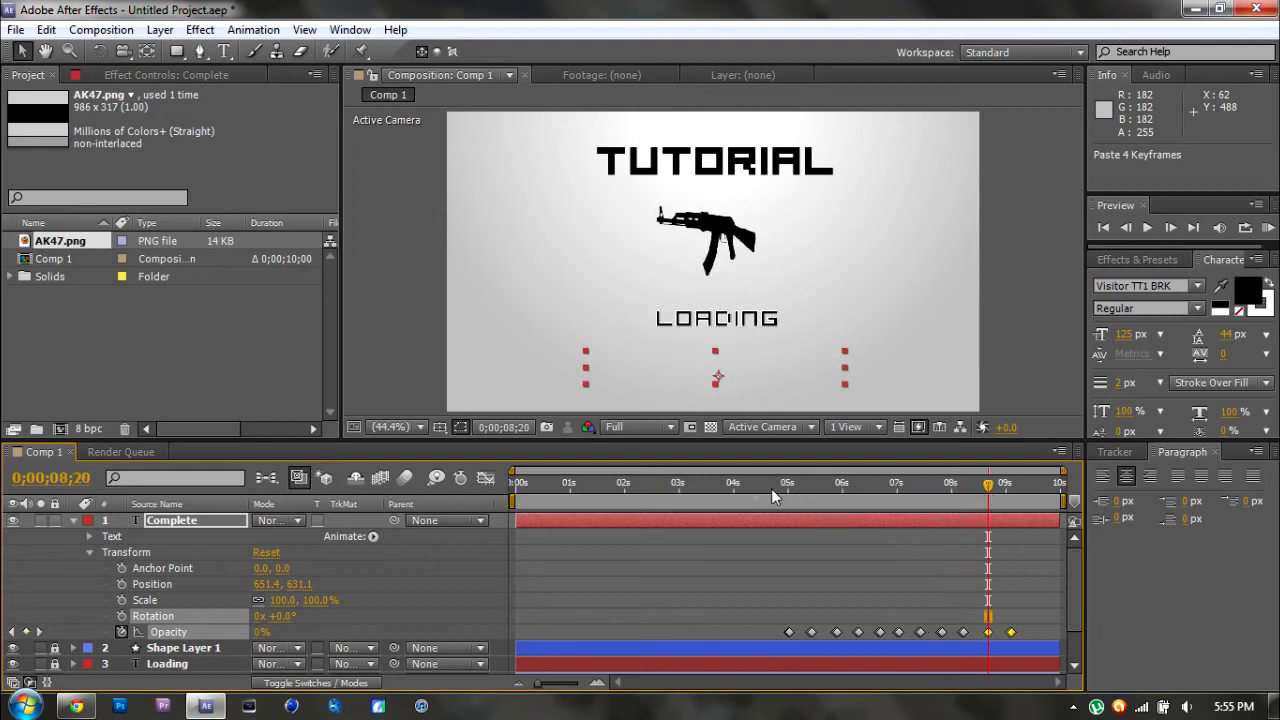
key("space")
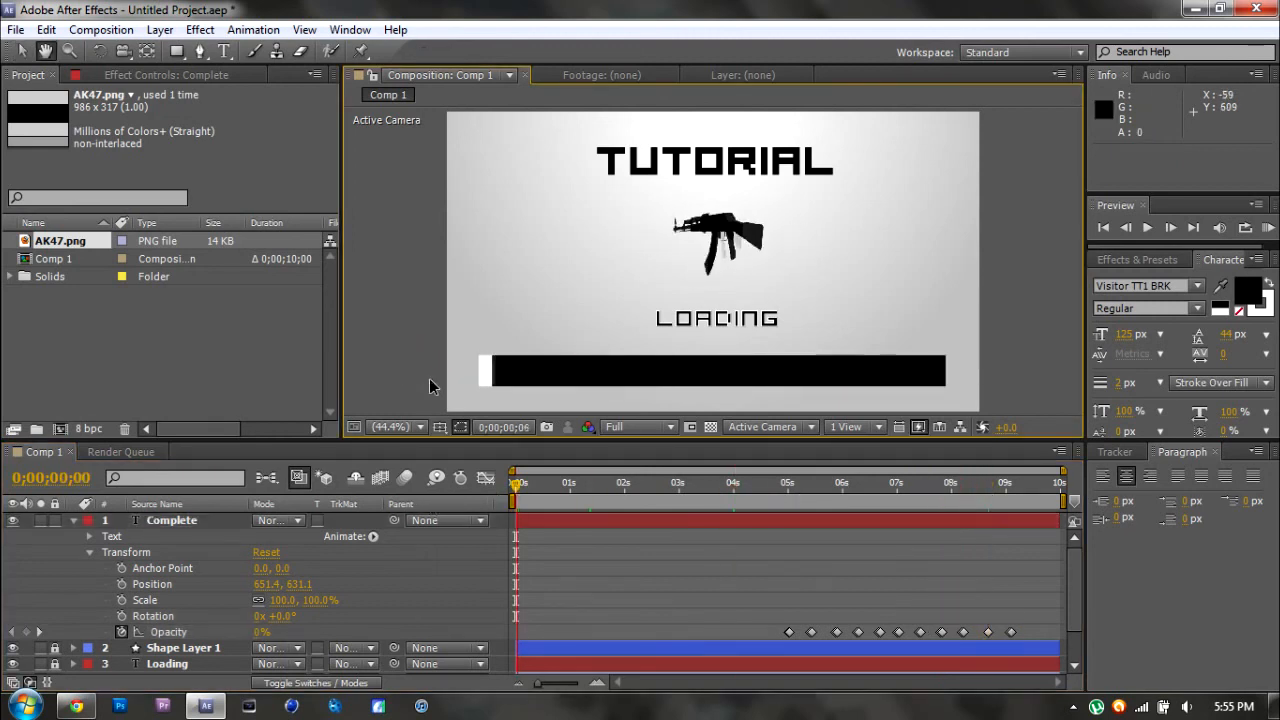